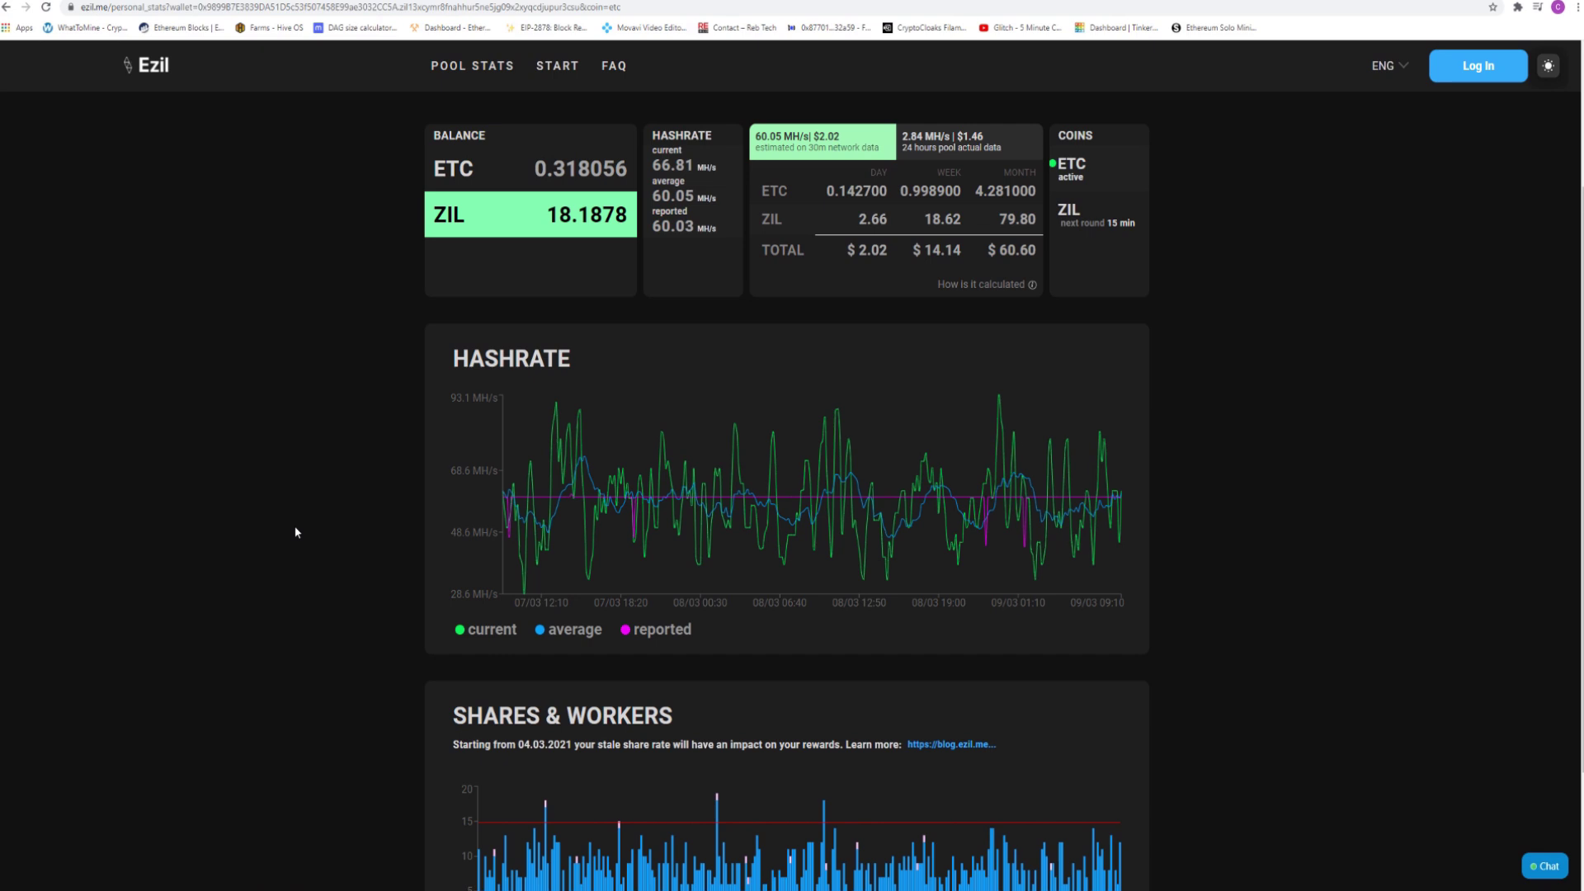
# - Recalculate WhatToMine GPU profitability with current prices, then bring up minerstat's DAG calculator
pyautogui.scroll(-1, 296, 532)
pyautogui.scroll(1, 296, 532)
pyautogui.moveTo(671, 533)
pyautogui.hotkey('ctrl', 'Tab')
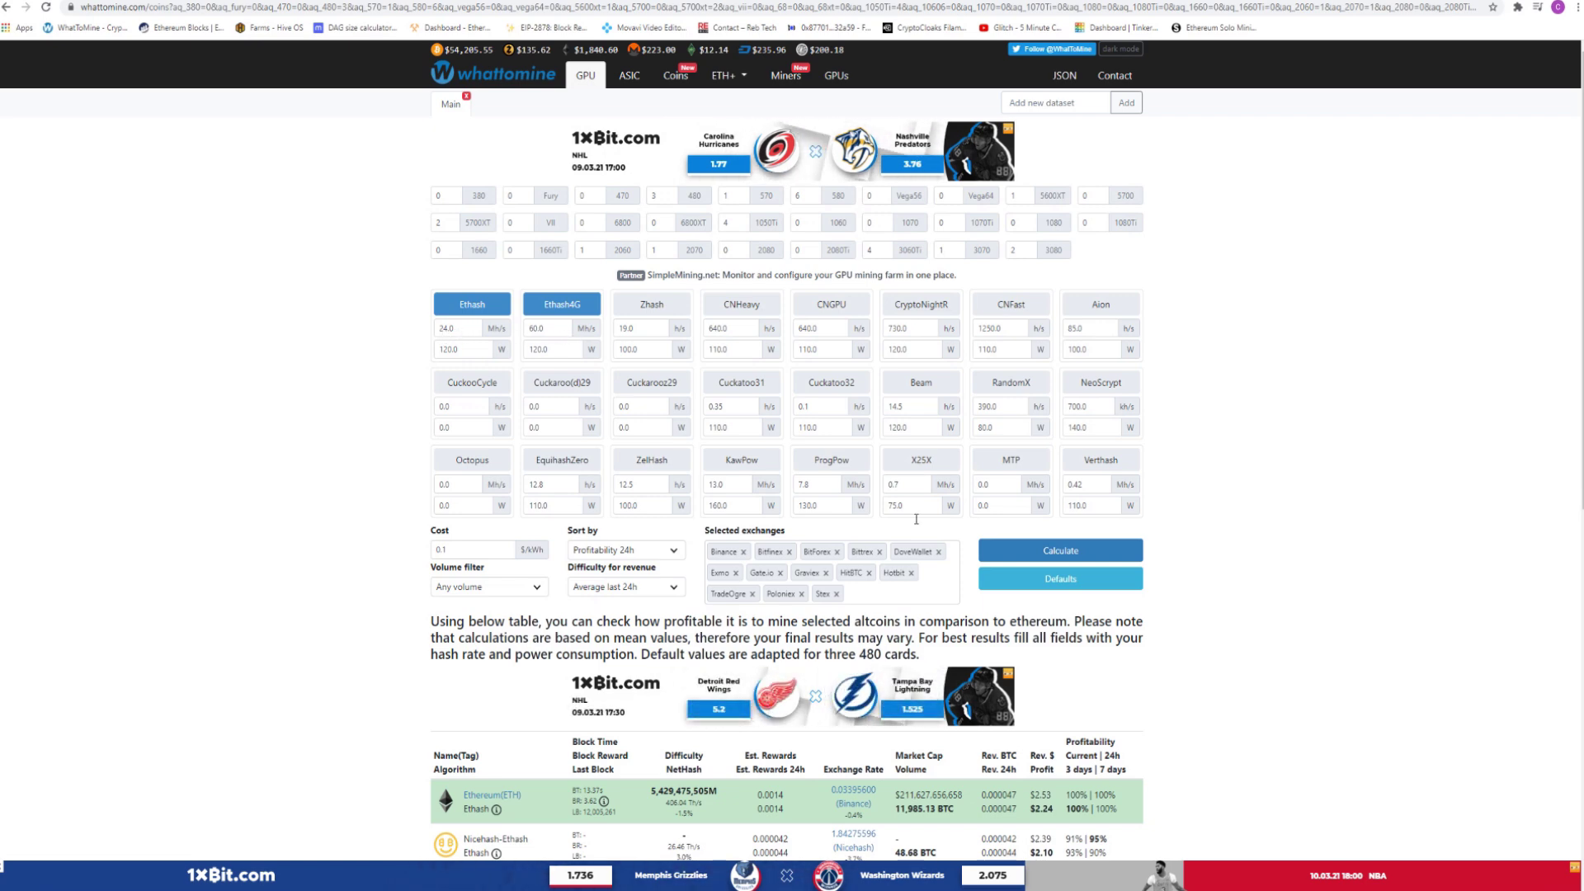
pyautogui.click(1015, 554)
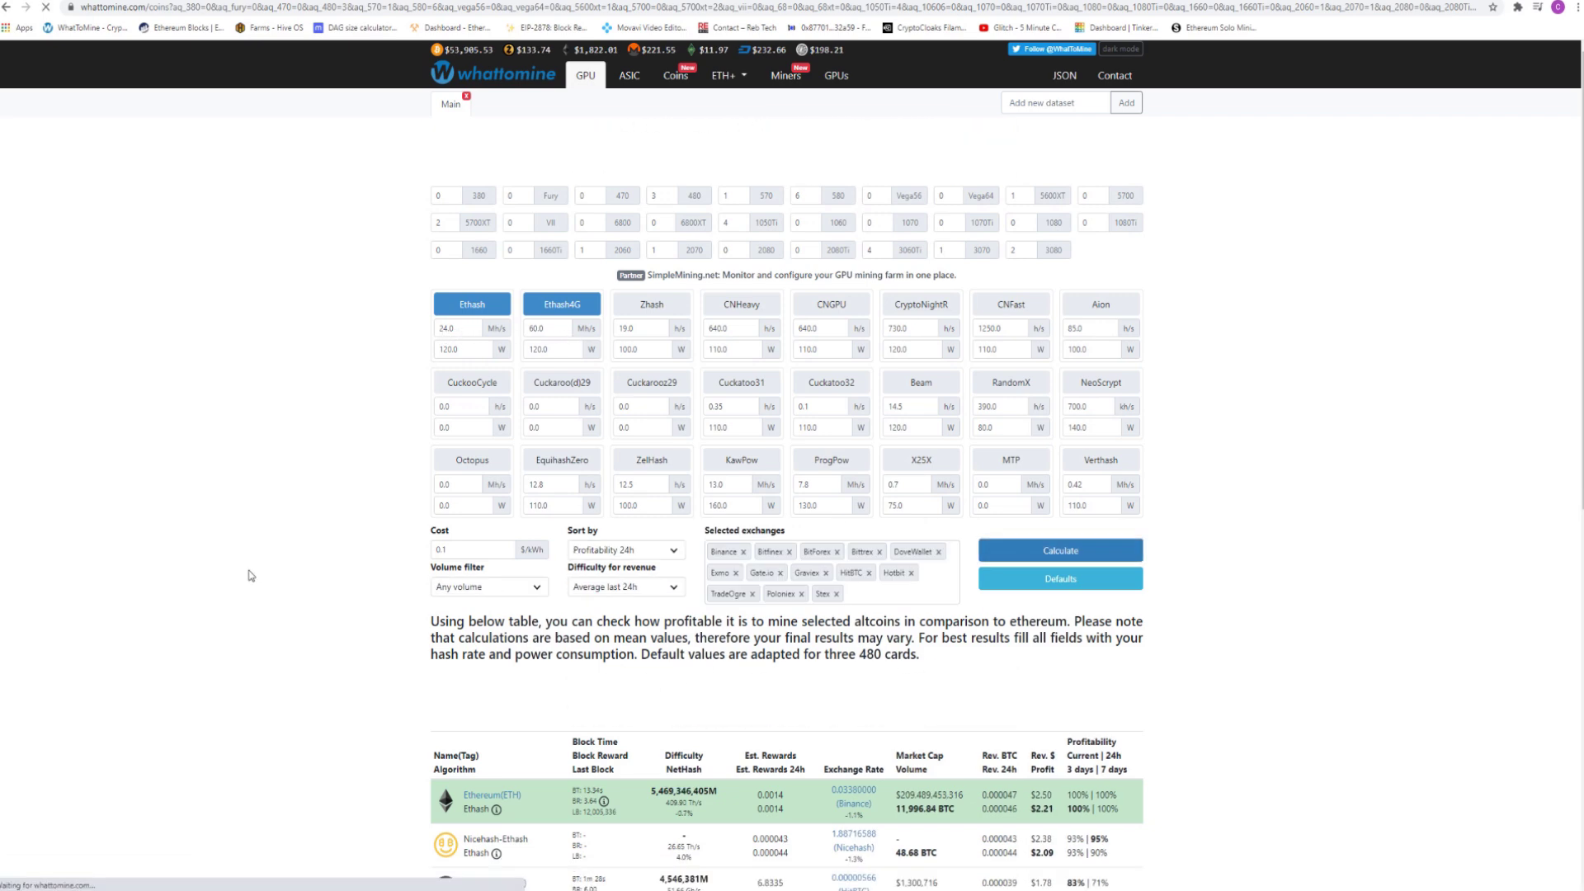
pyautogui.scroll(-3, 251, 575)
pyautogui.scroll(-2, 251, 575)
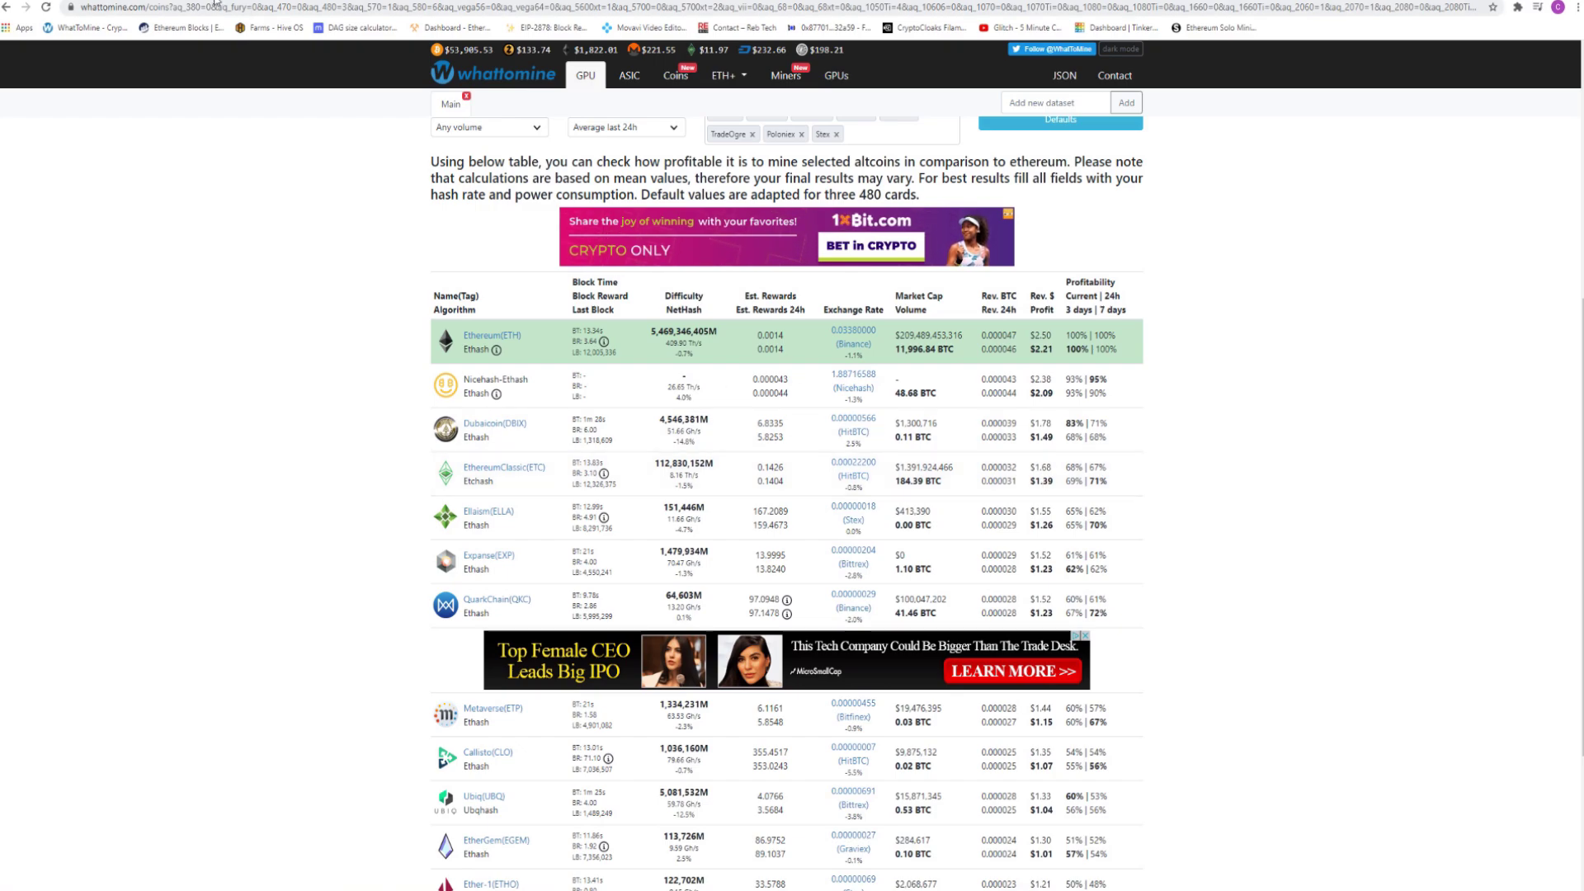
pyautogui.hotkey('ctrl', 'Tab')
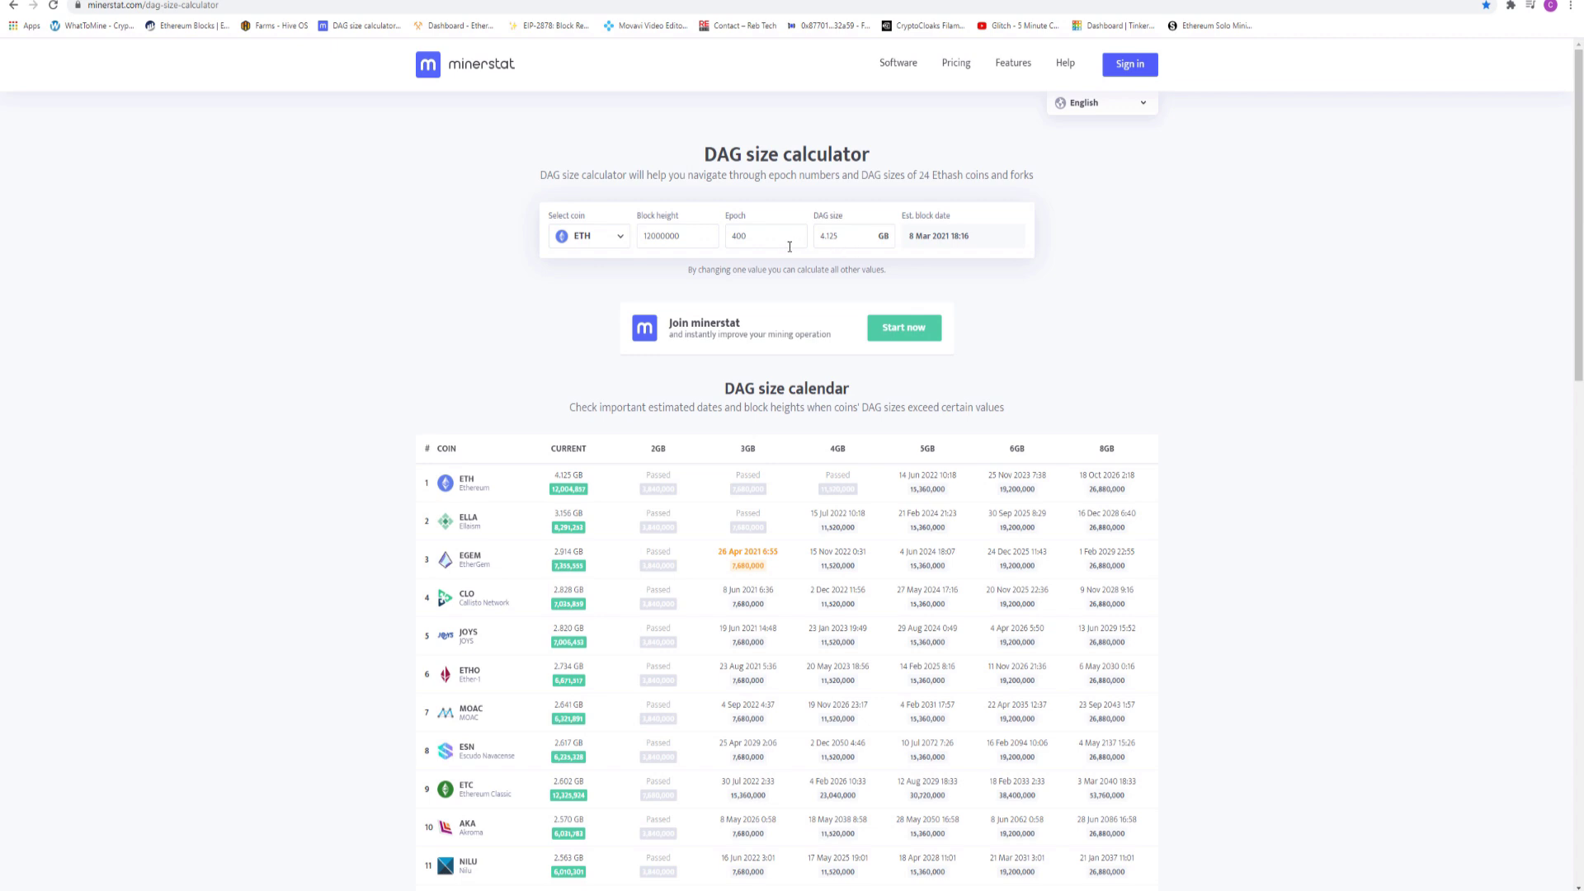
# - Change the minerstat DAG epoch from 400 to 401, giving a 4.133 GB DAG
pyautogui.click(761, 244)
pyautogui.press('BackSpace')
pyautogui.write('1')
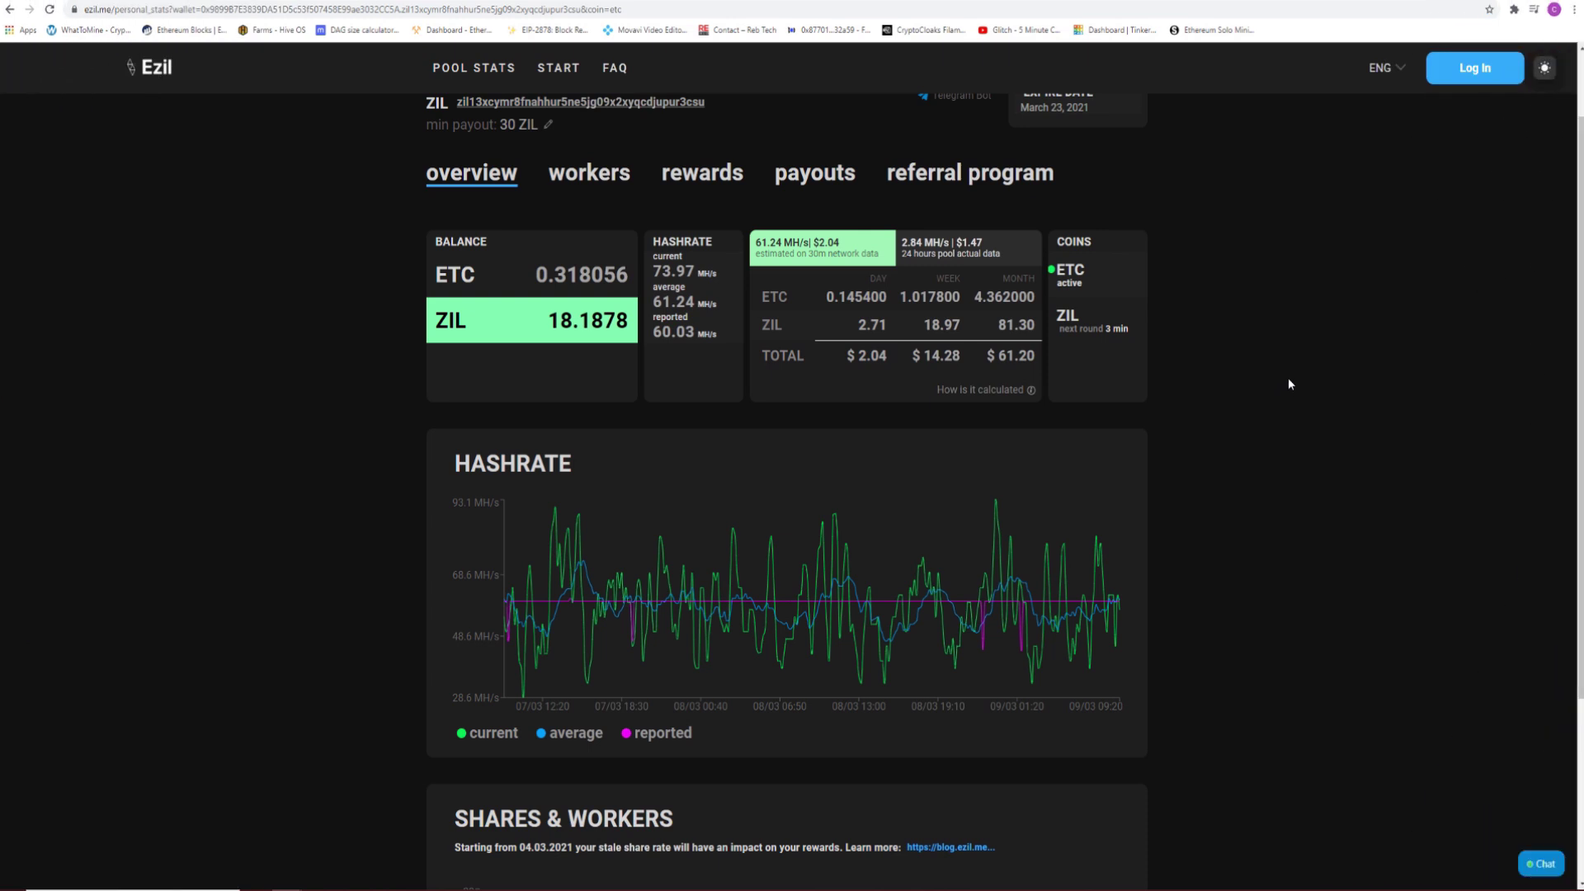
# - Start Ezil's wallet-address login with ETC selected, then switch over to the Exodus wallet
pyautogui.click(1477, 71)
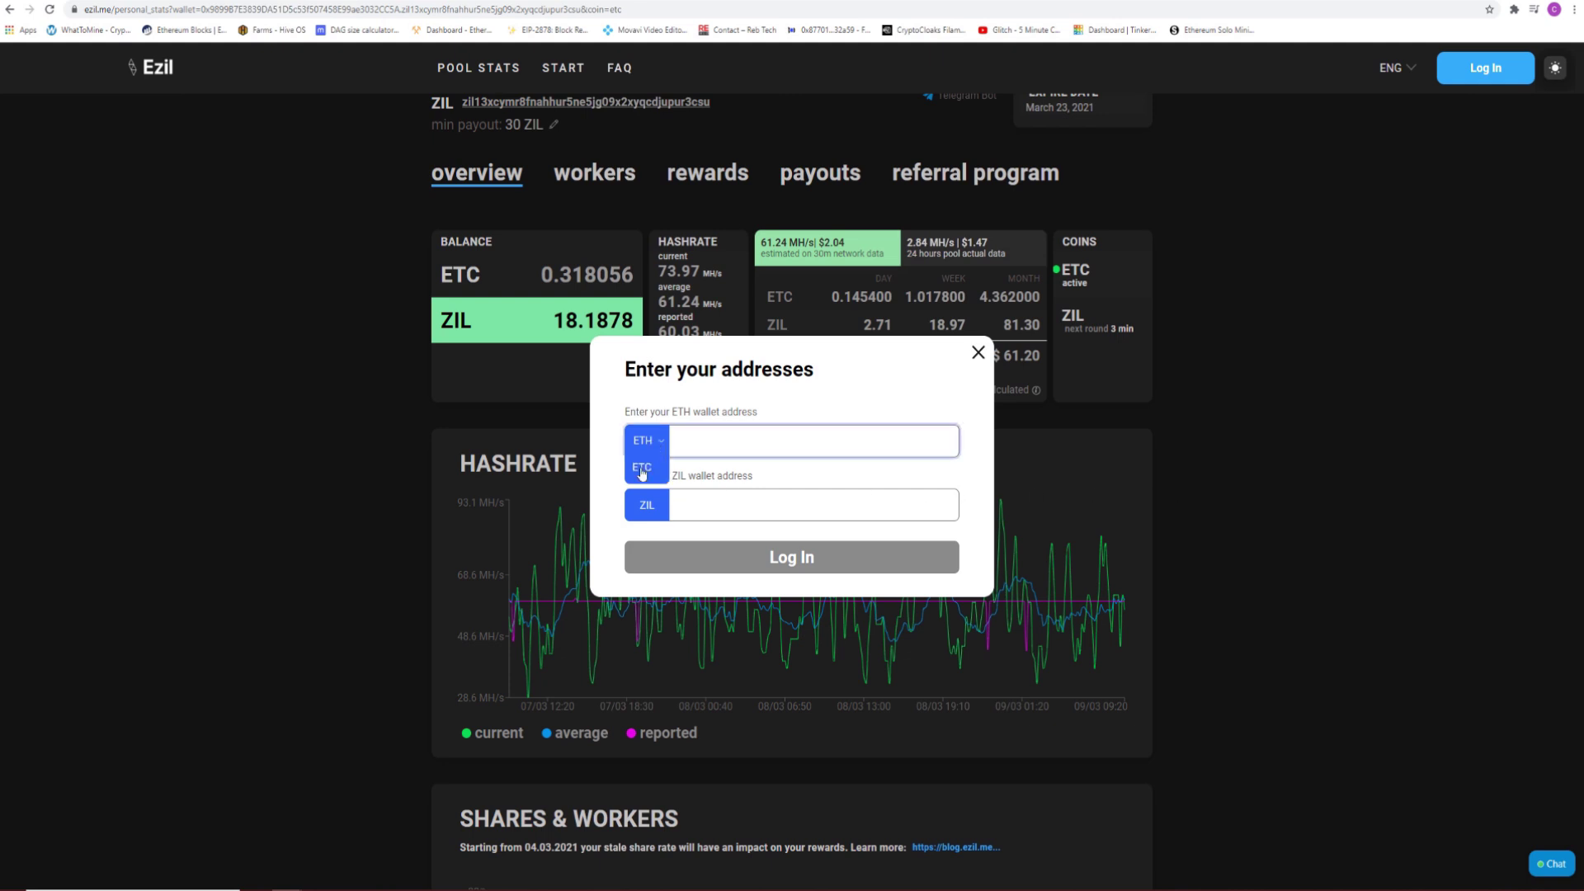
pyautogui.click(641, 468)
pyautogui.click(692, 514)
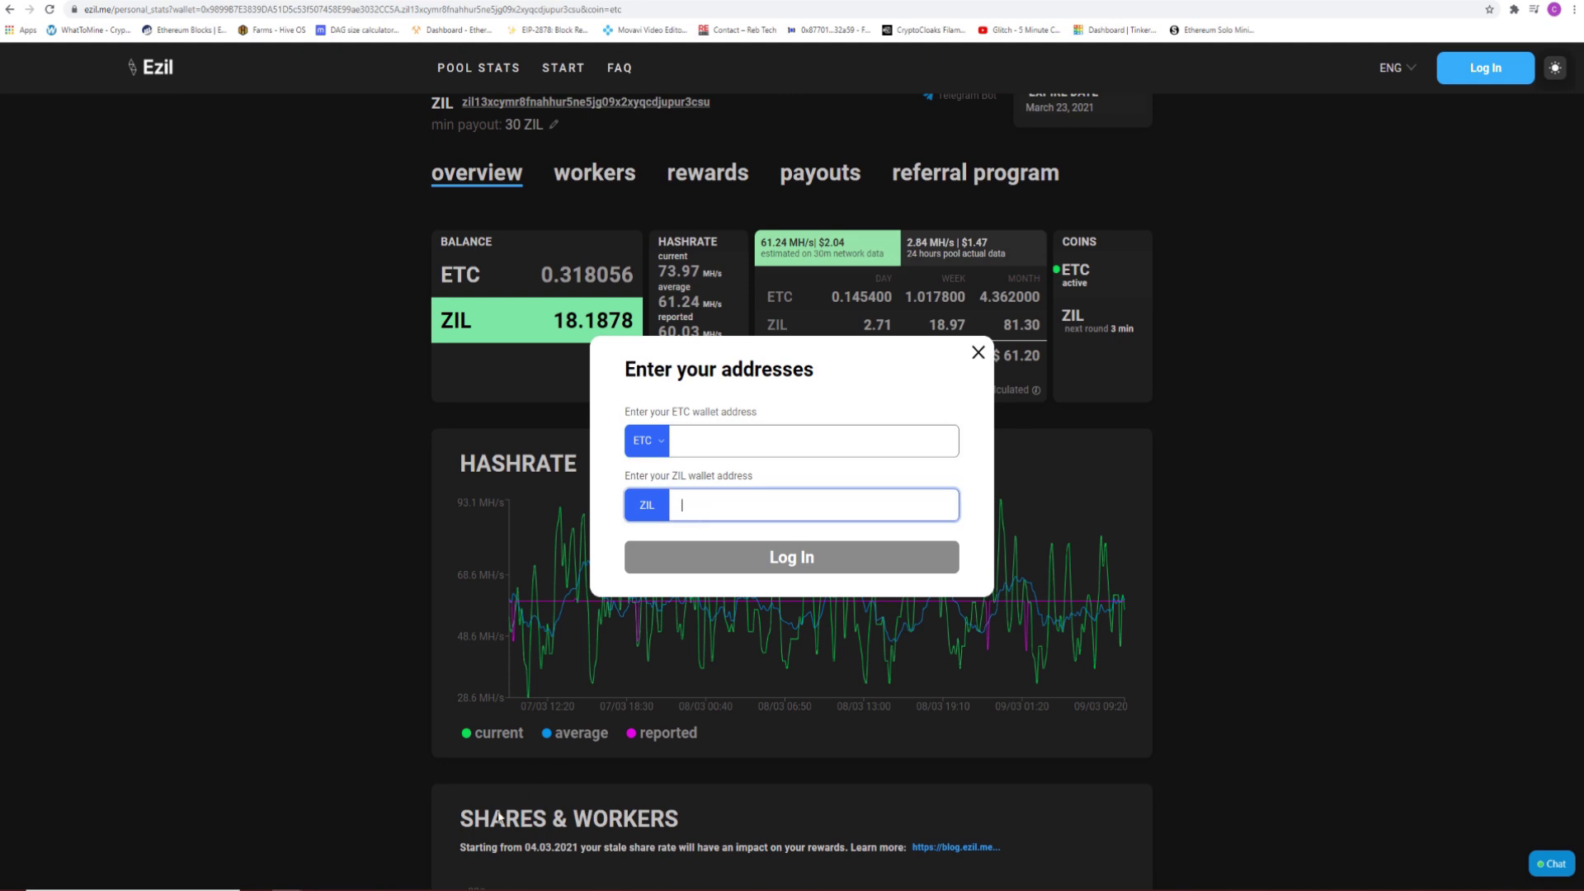
pyautogui.hotkey('alt', 'Tab')
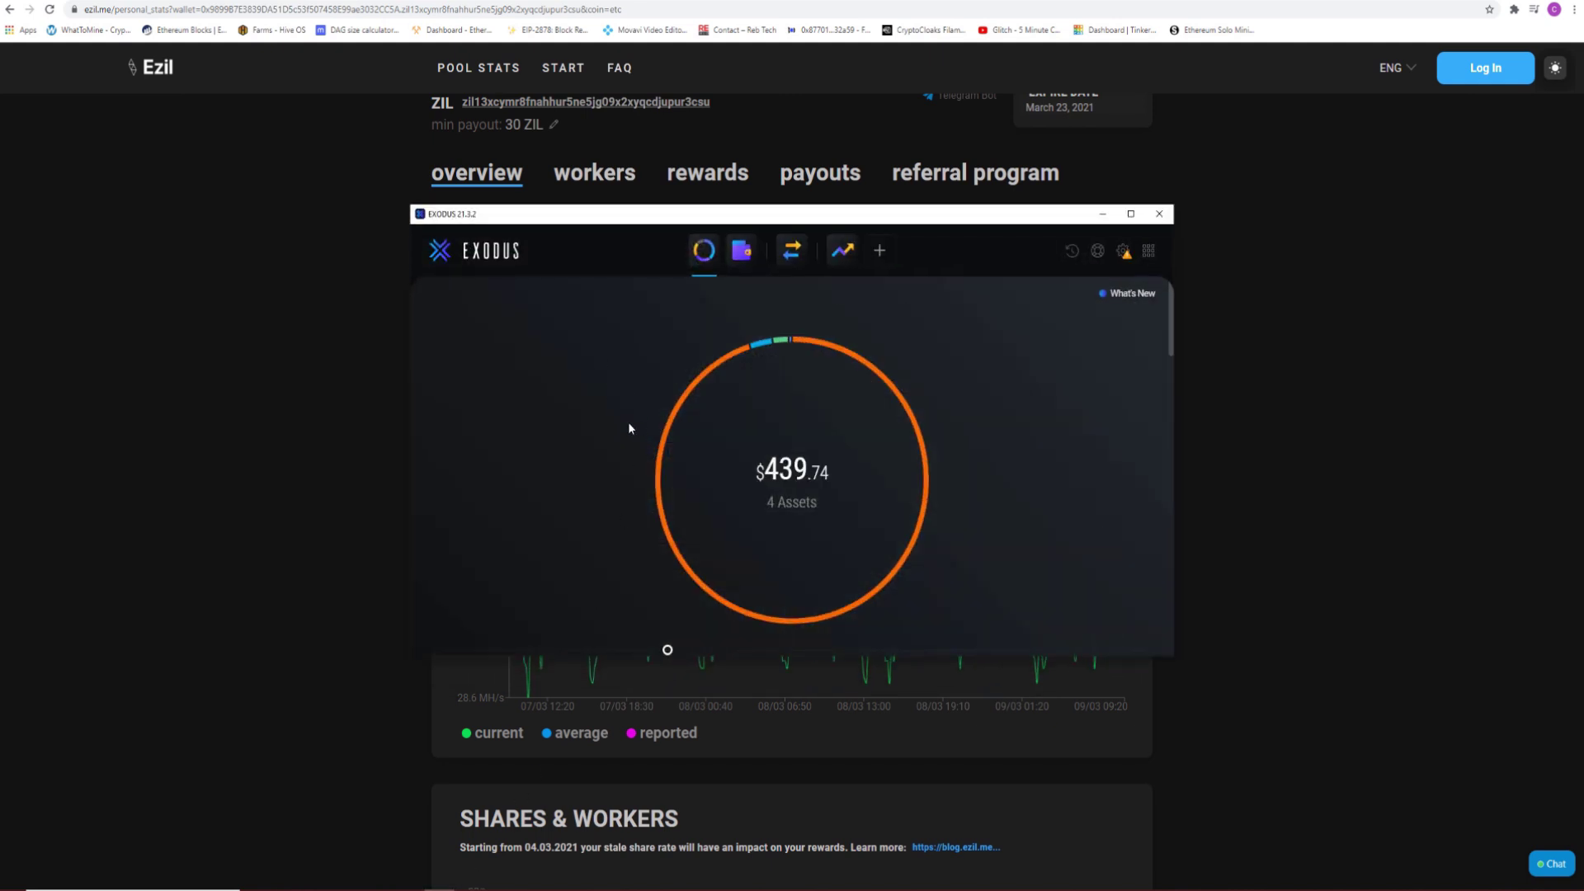
# - Find Zilliqa in Exodus's asset list by searching 'zil' and open its 0.00 ZIL wallet
pyautogui.scroll(-3, 601, 409)
pyautogui.scroll(-1, 599, 413)
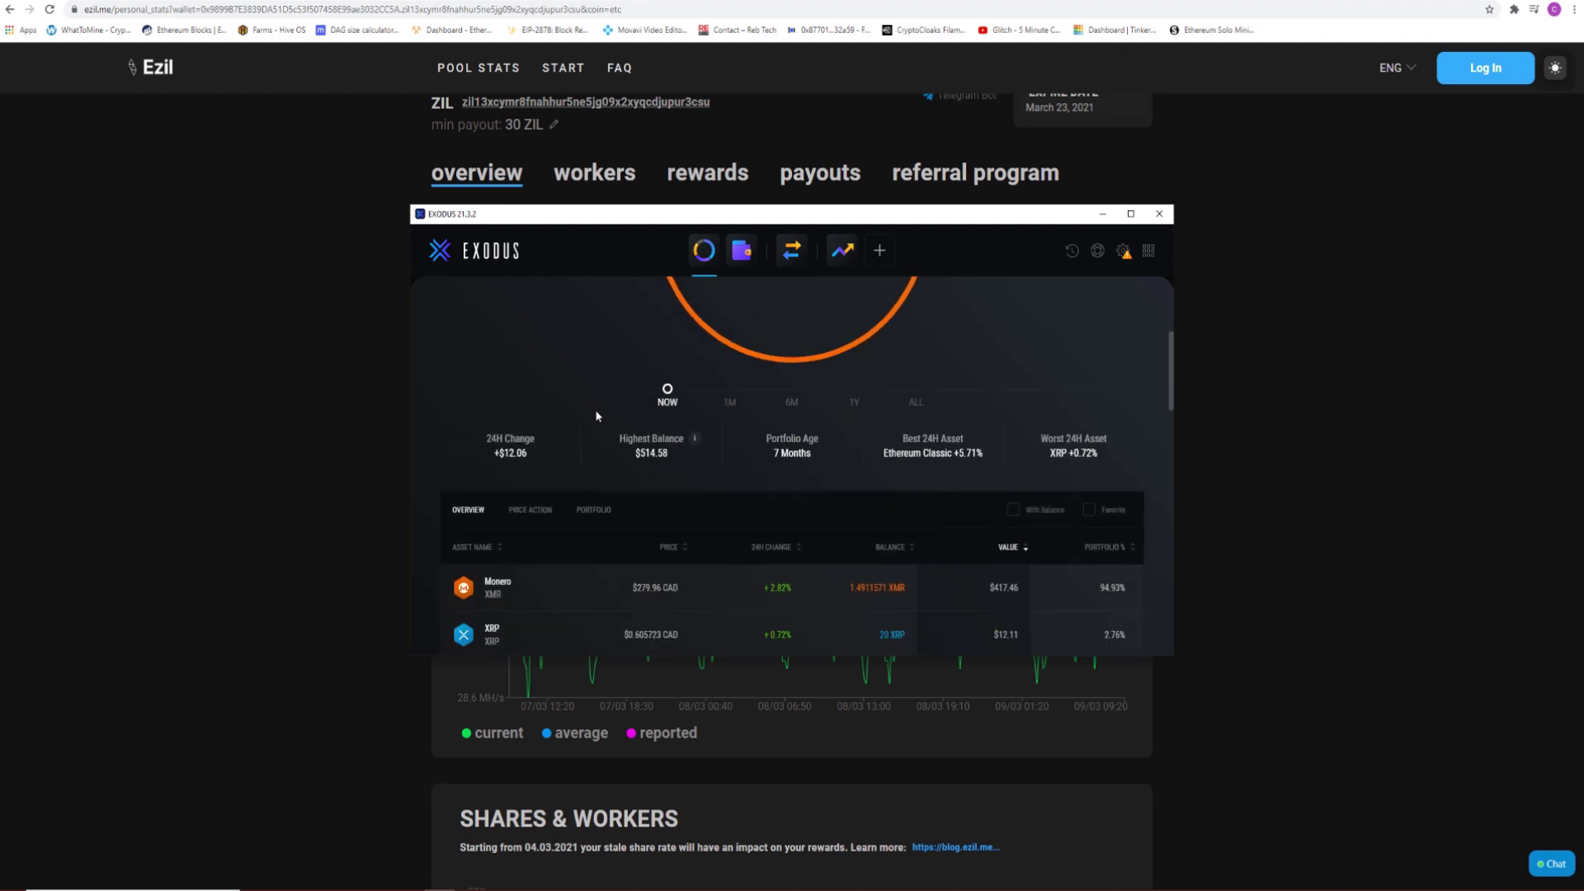
pyautogui.scroll(1, 596, 404)
pyautogui.scroll(-3, 596, 401)
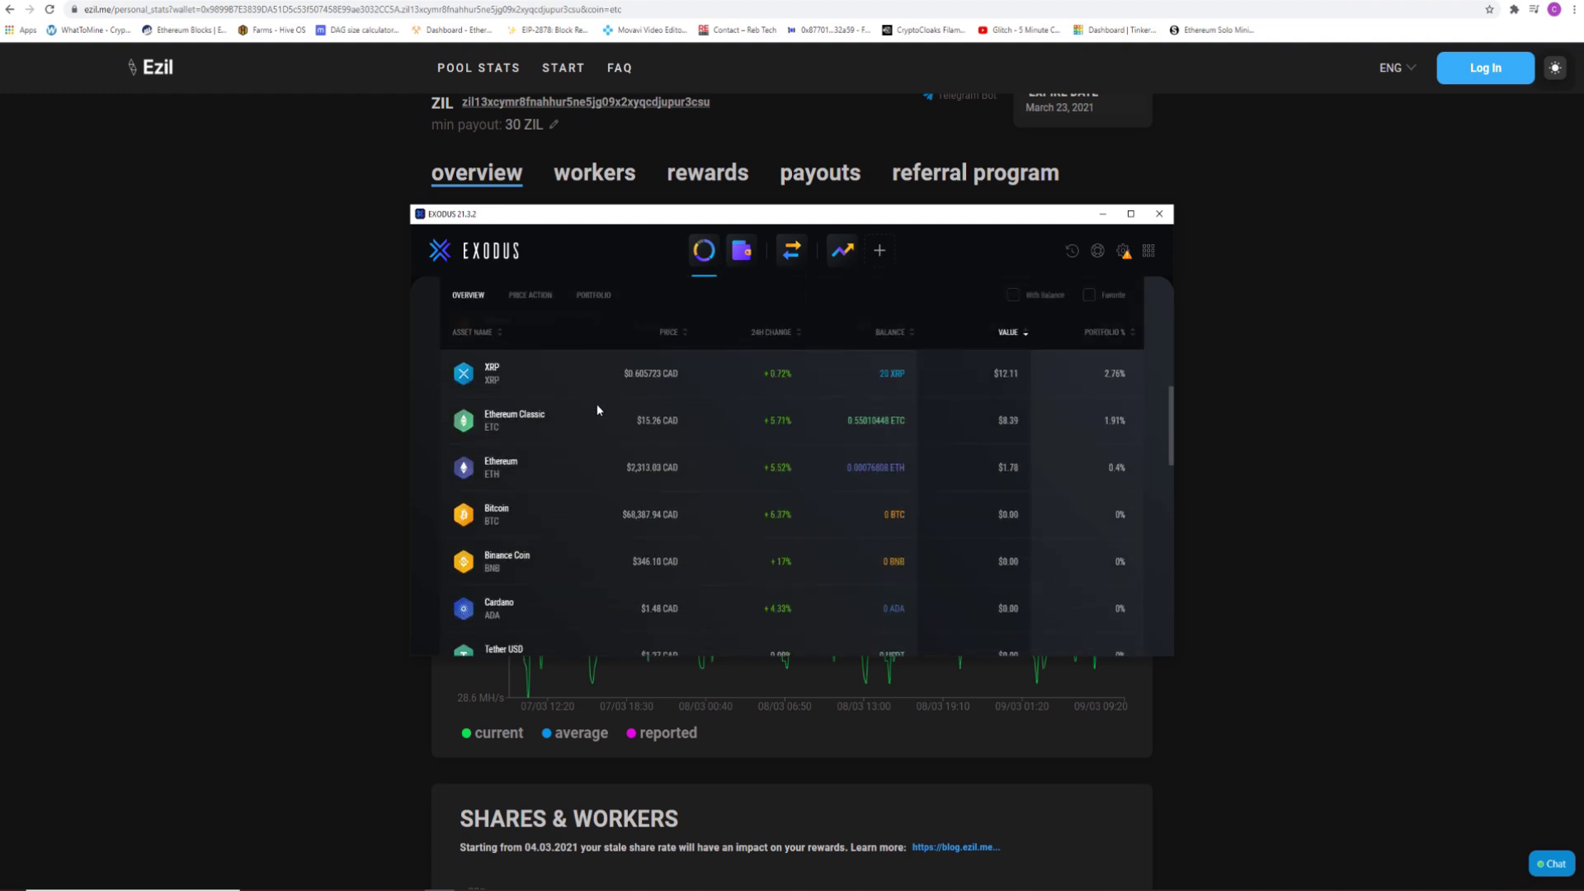
pyautogui.scroll(1, 600, 417)
pyautogui.scroll(-3, 601, 438)
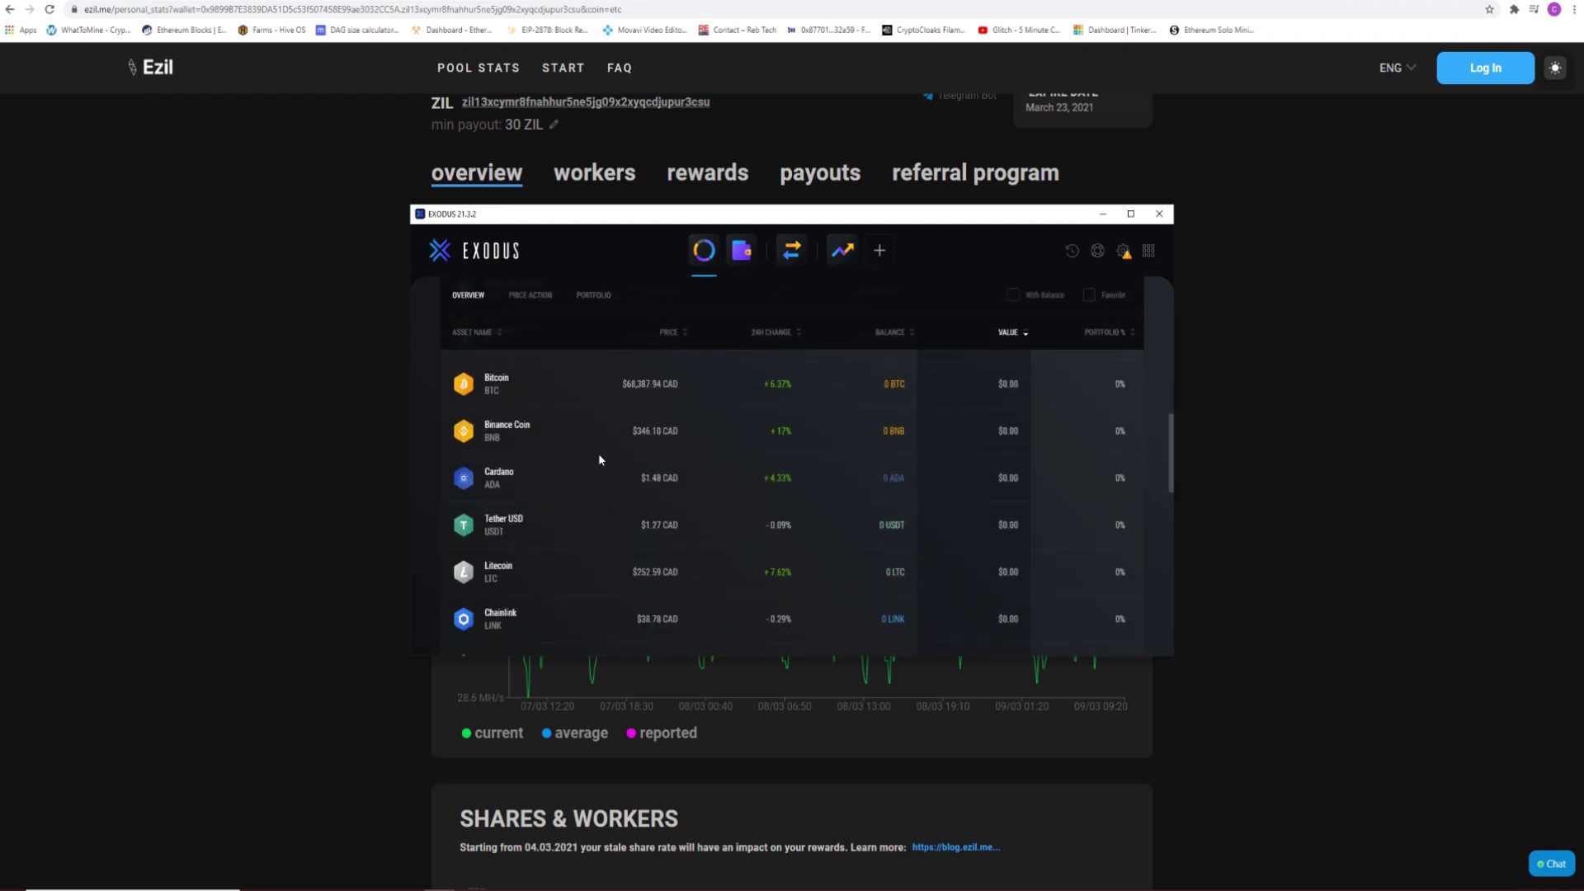
pyautogui.scroll(-5, 599, 459)
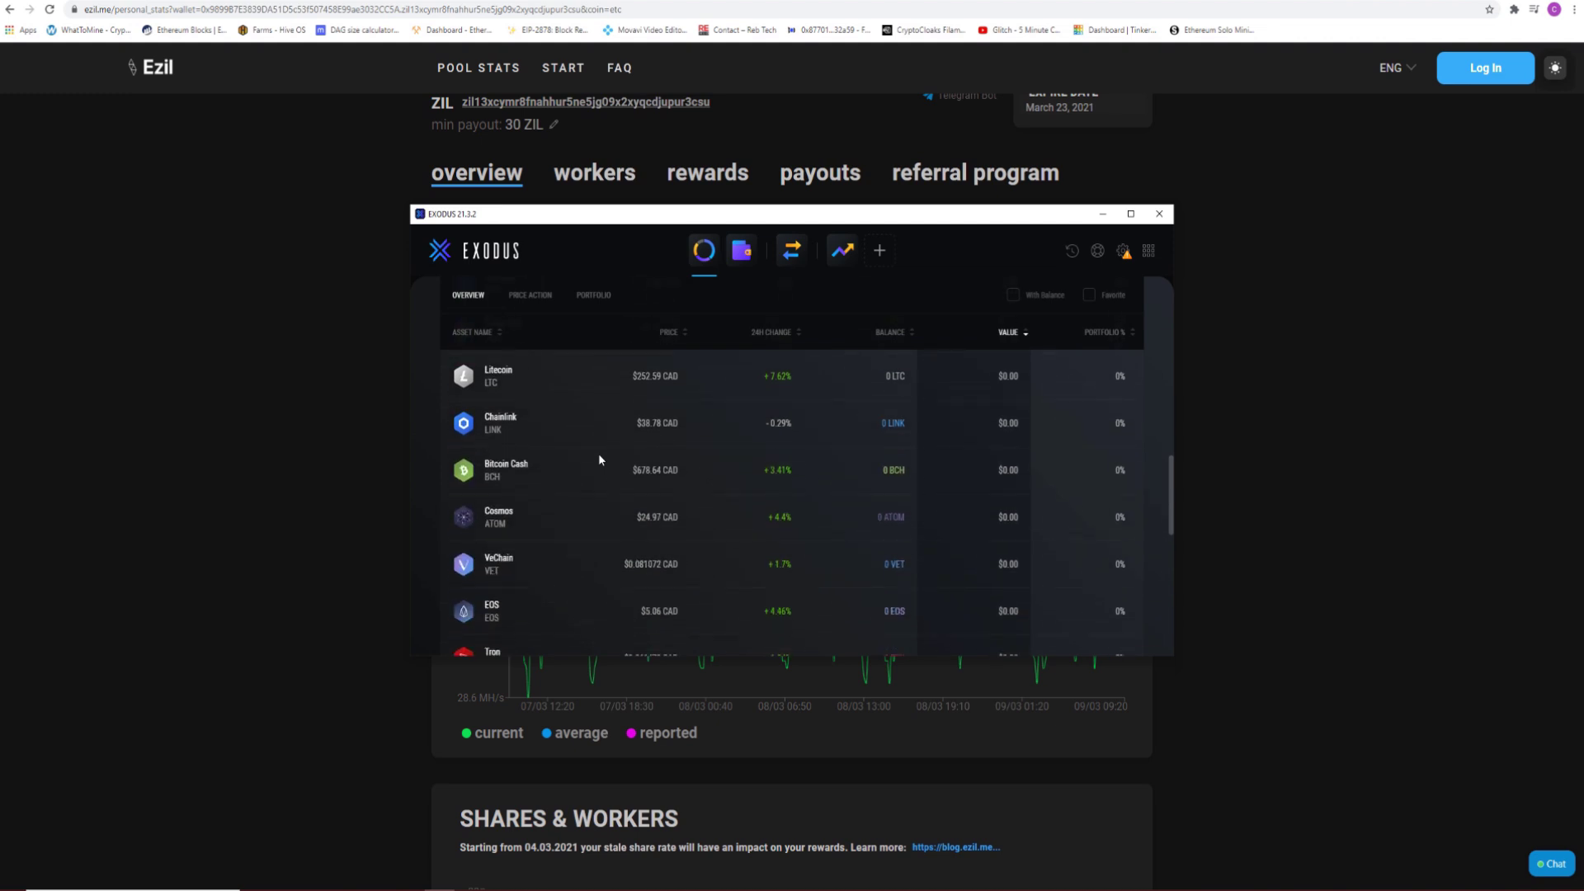
pyautogui.scroll(-5, 598, 460)
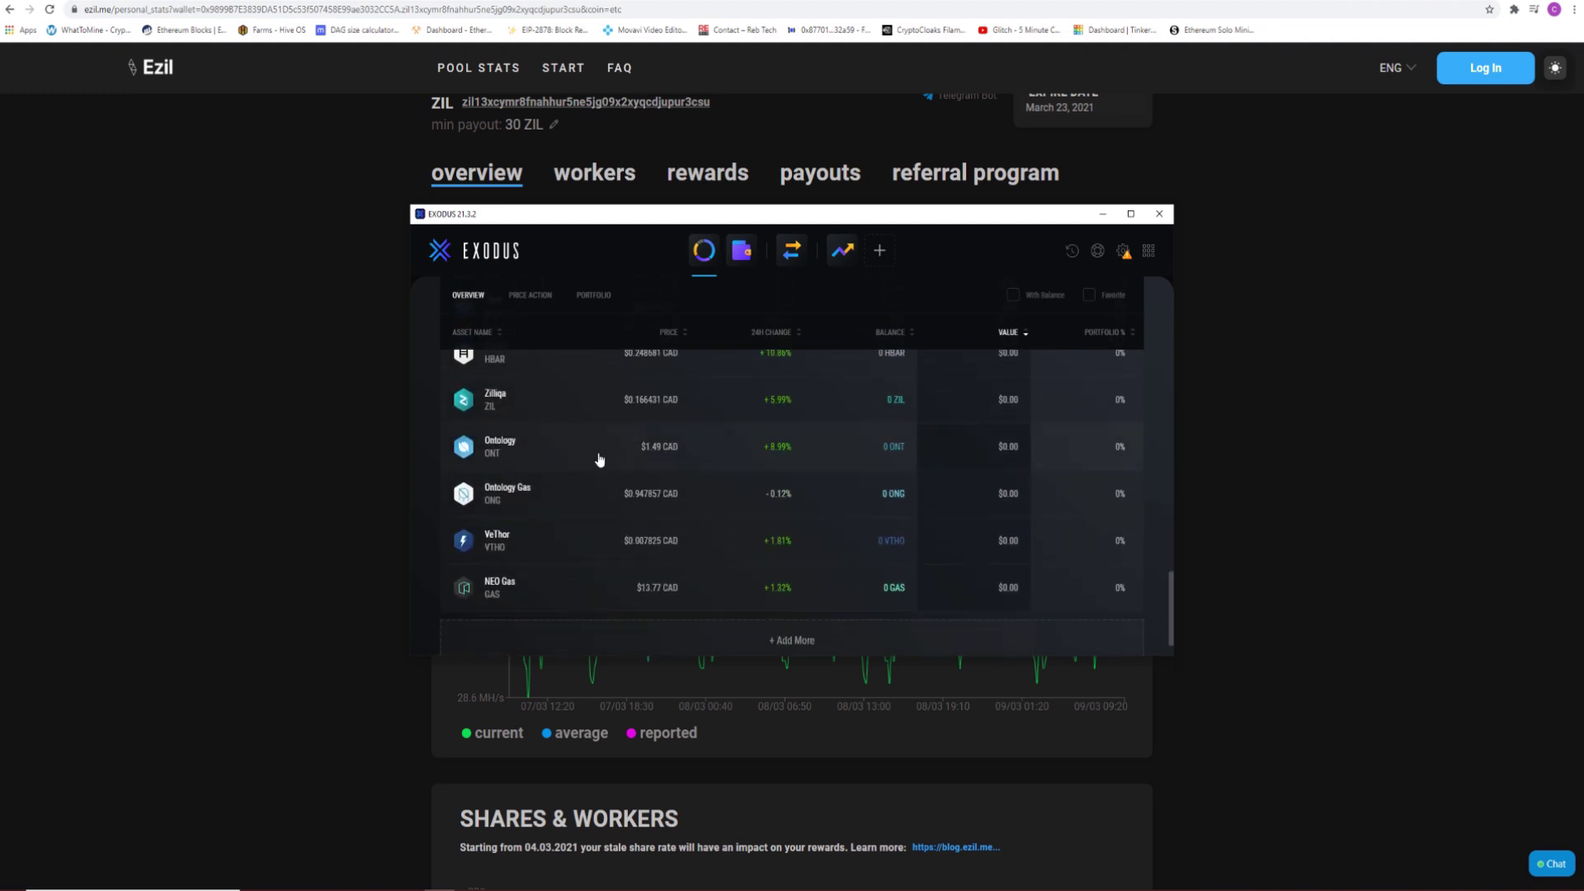
pyautogui.scroll(2, 486, 475)
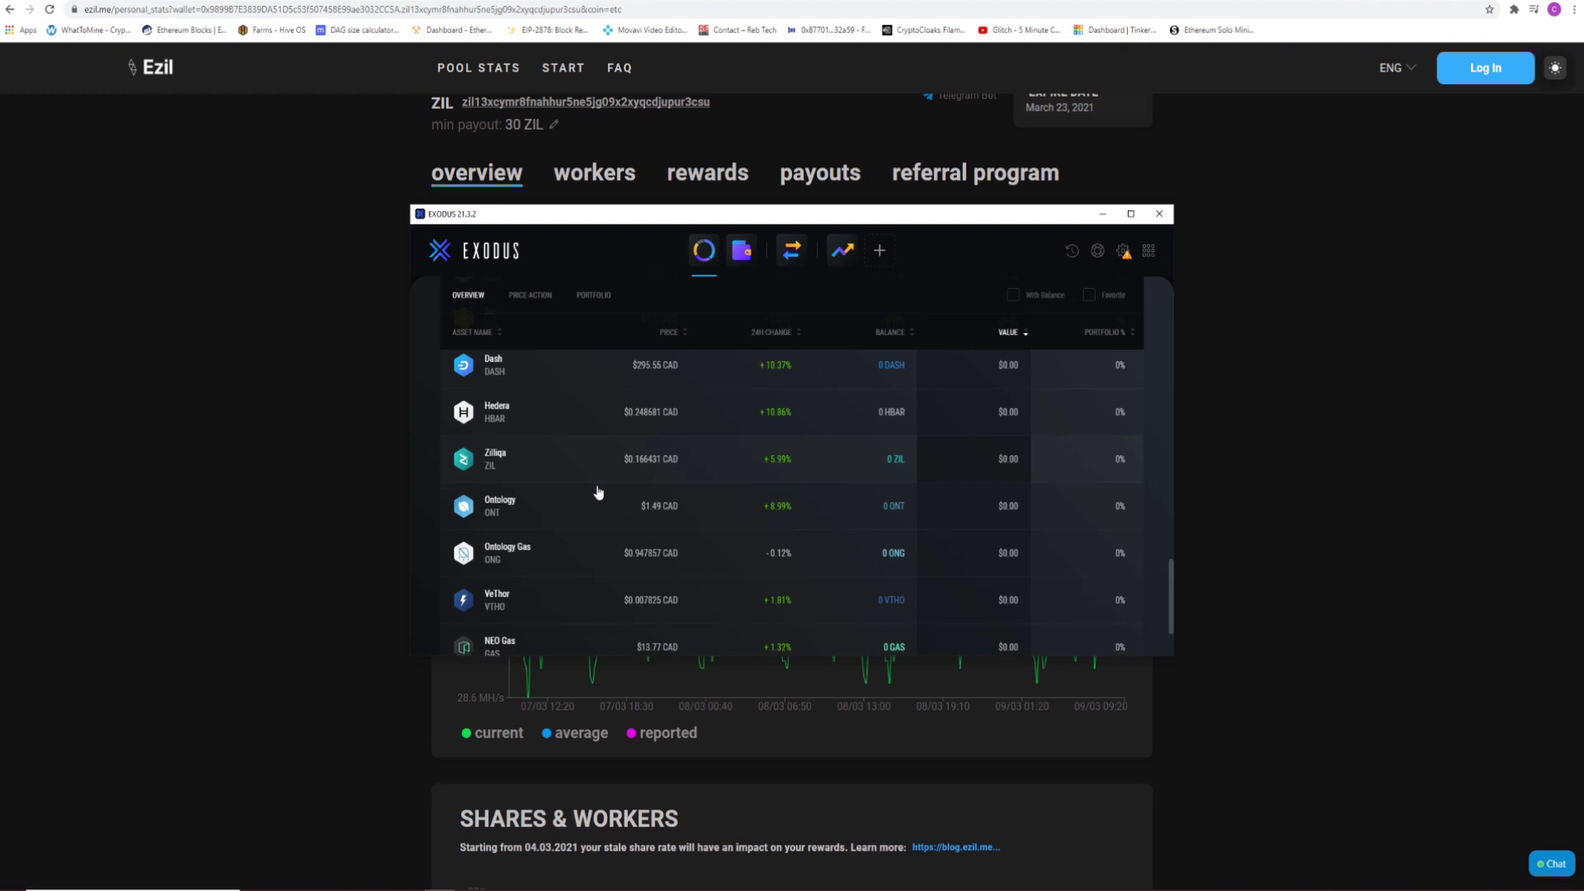
pyautogui.scroll(-2, 602, 495)
pyautogui.click(767, 592)
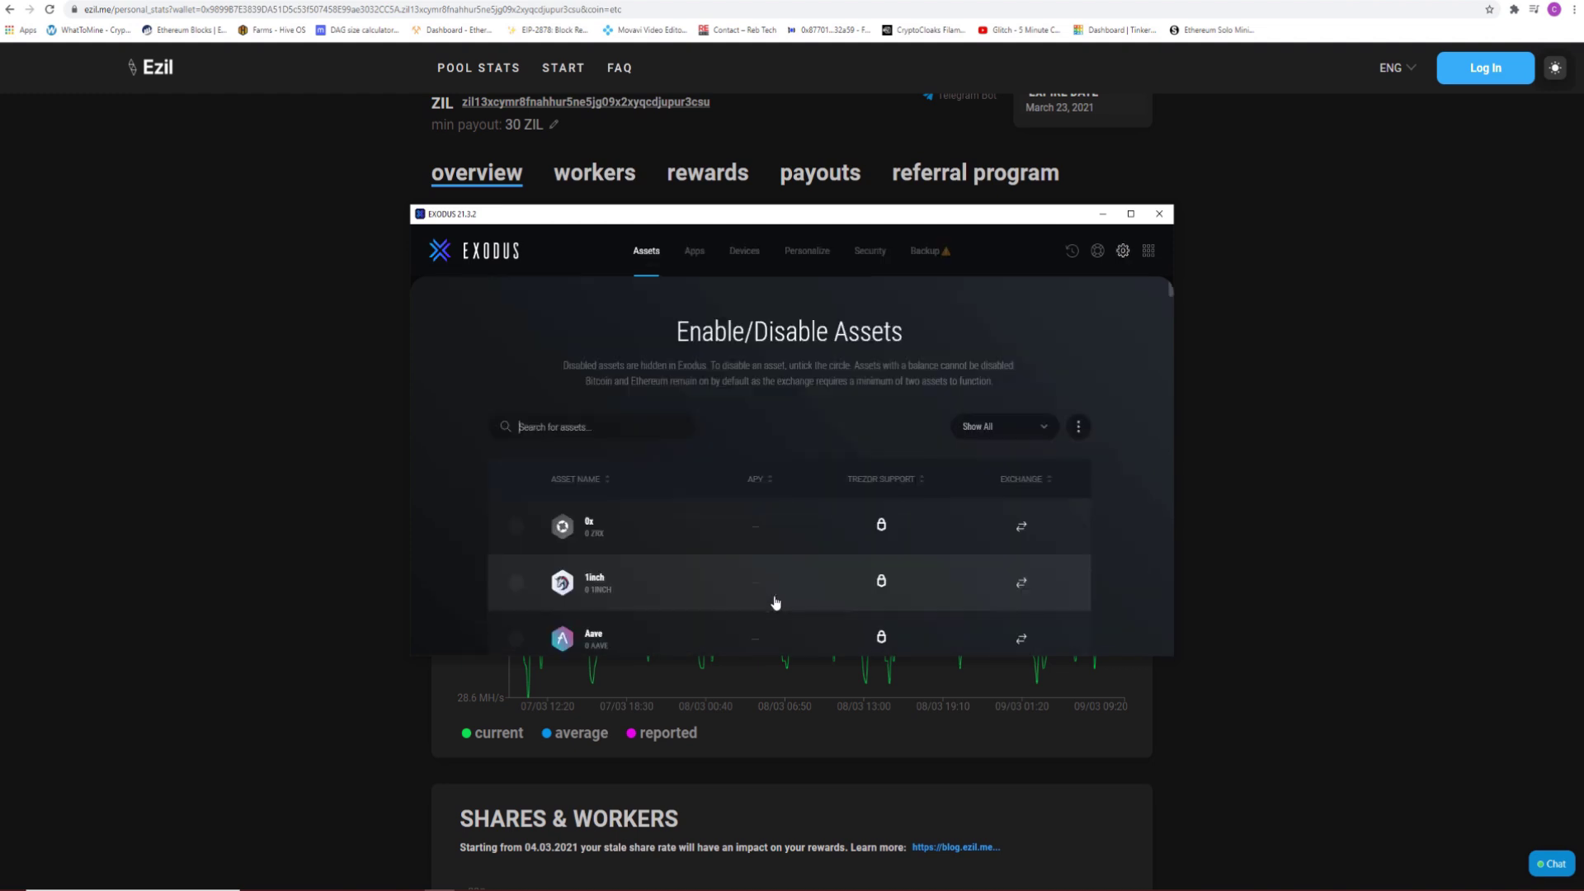
pyautogui.click(573, 429)
pyautogui.write('zil')
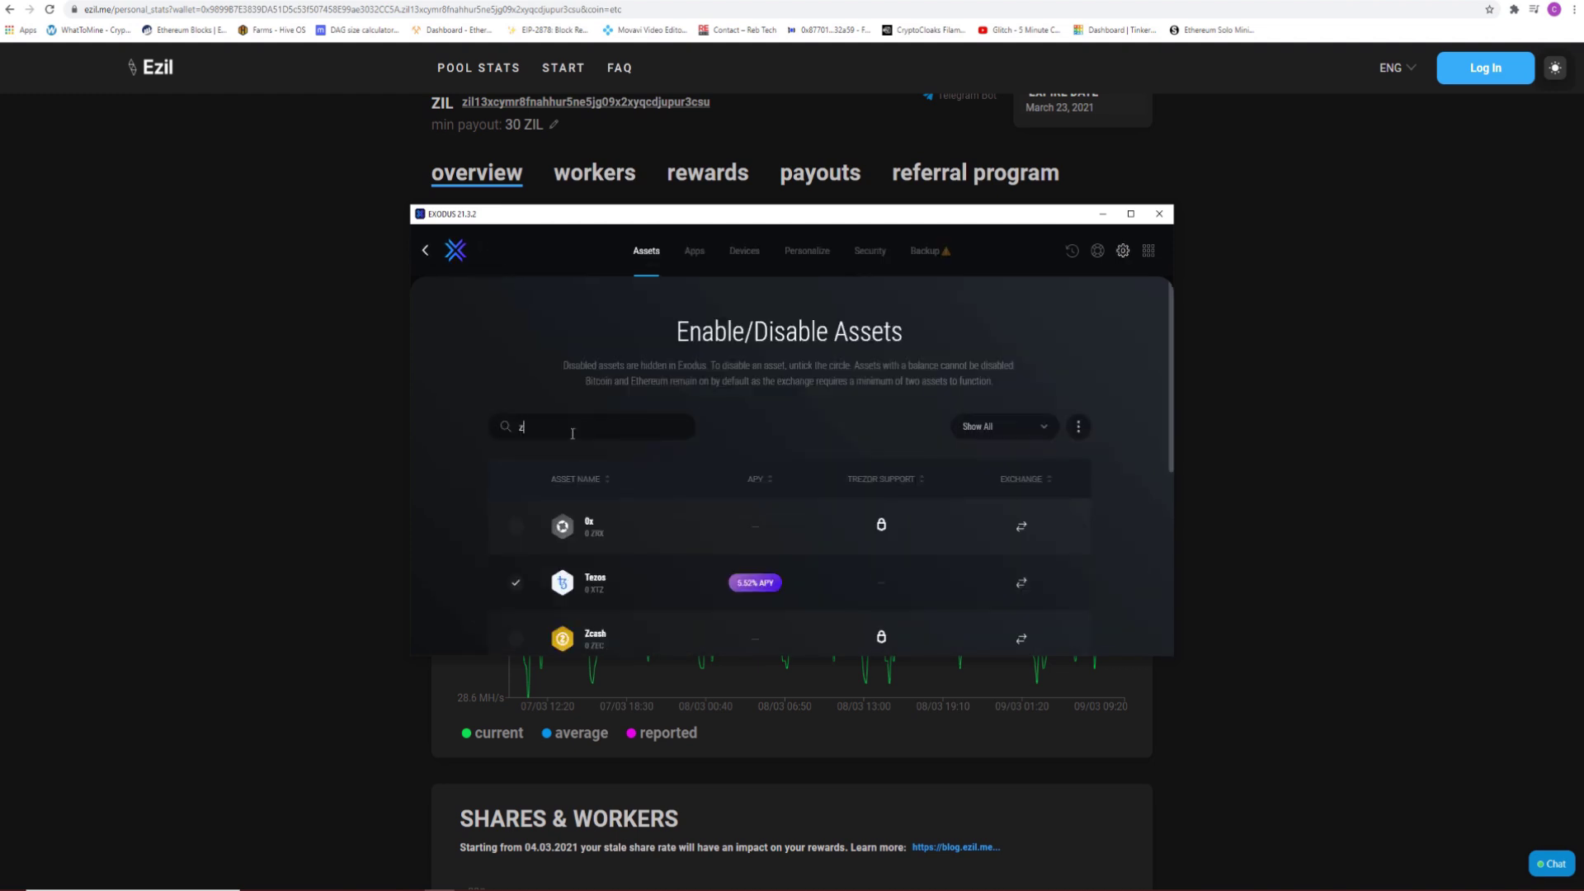
pyautogui.click(596, 526)
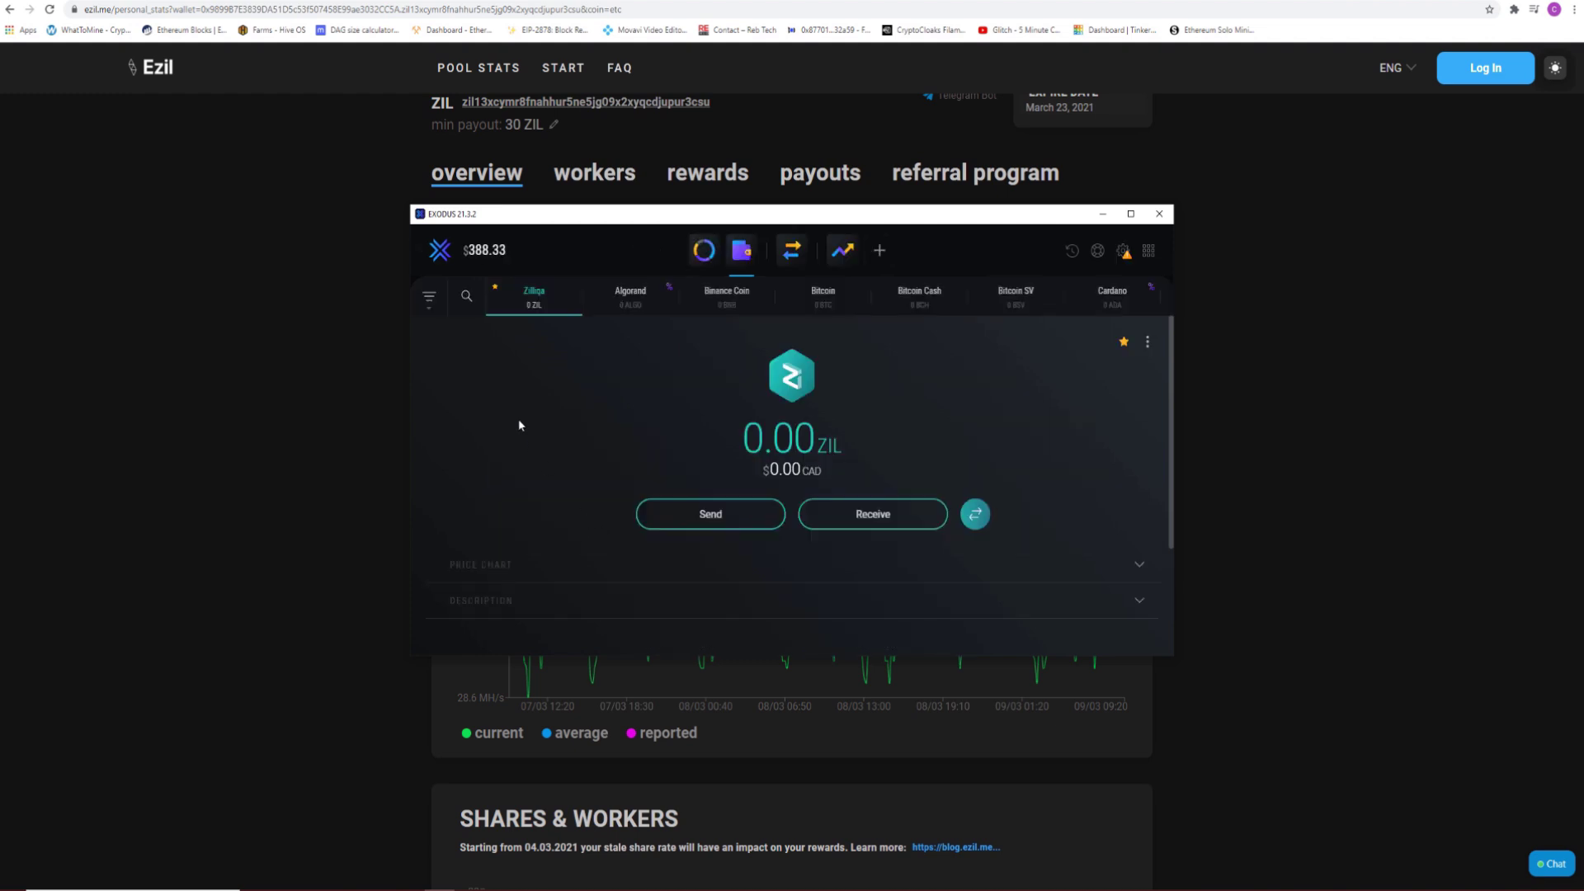
# - Return to the Exodus portfolio overview and minimize the wallet
pyautogui.click(441, 251)
pyautogui.scroll(-8, 697, 529)
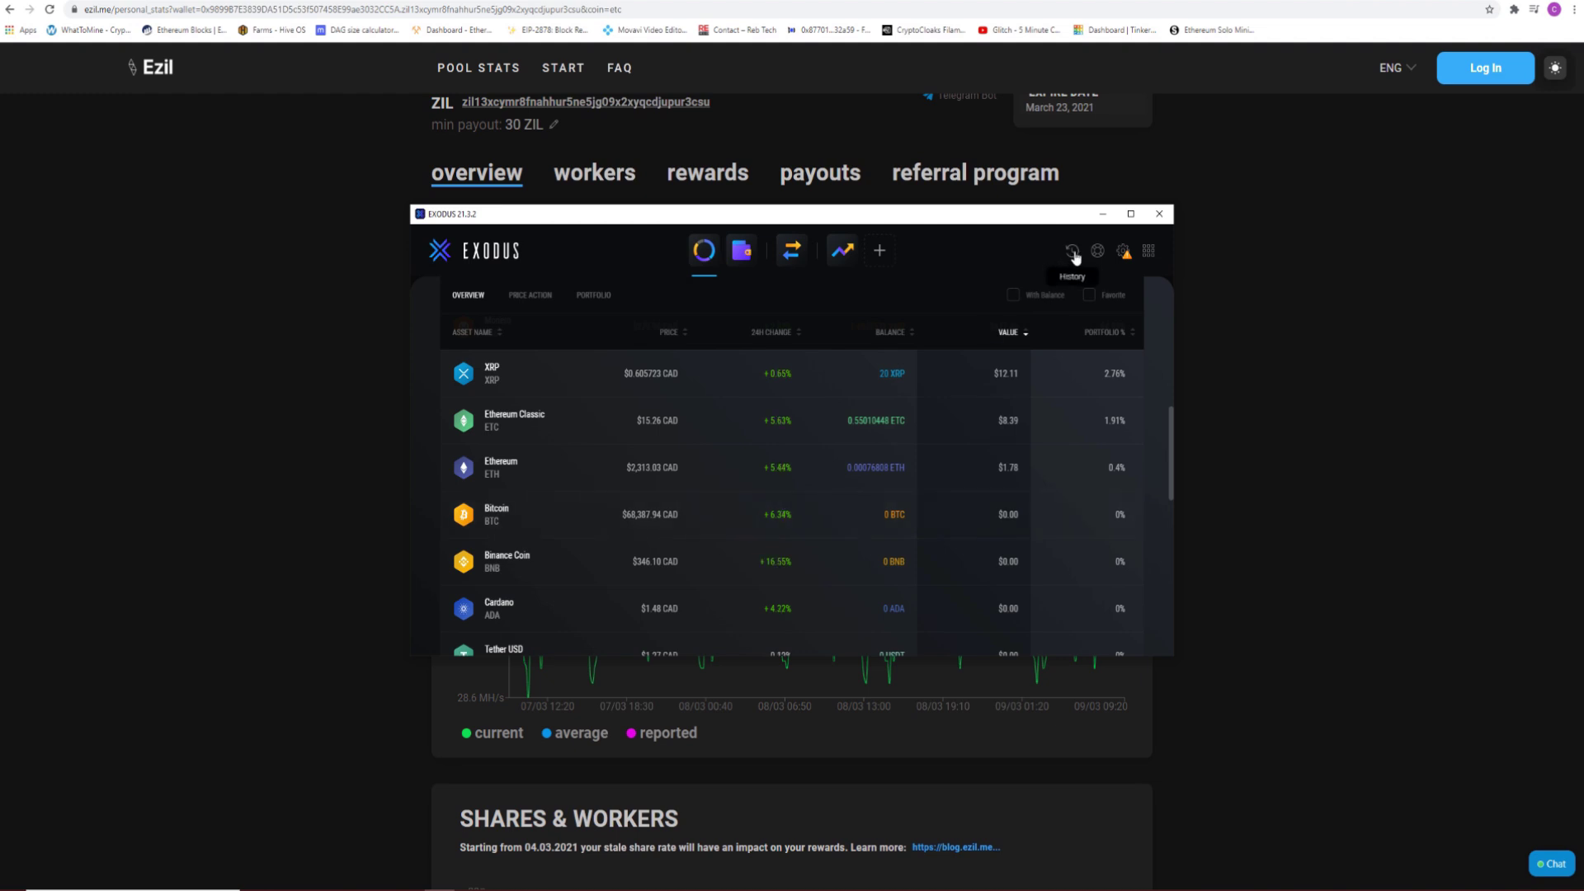
pyautogui.click(1102, 214)
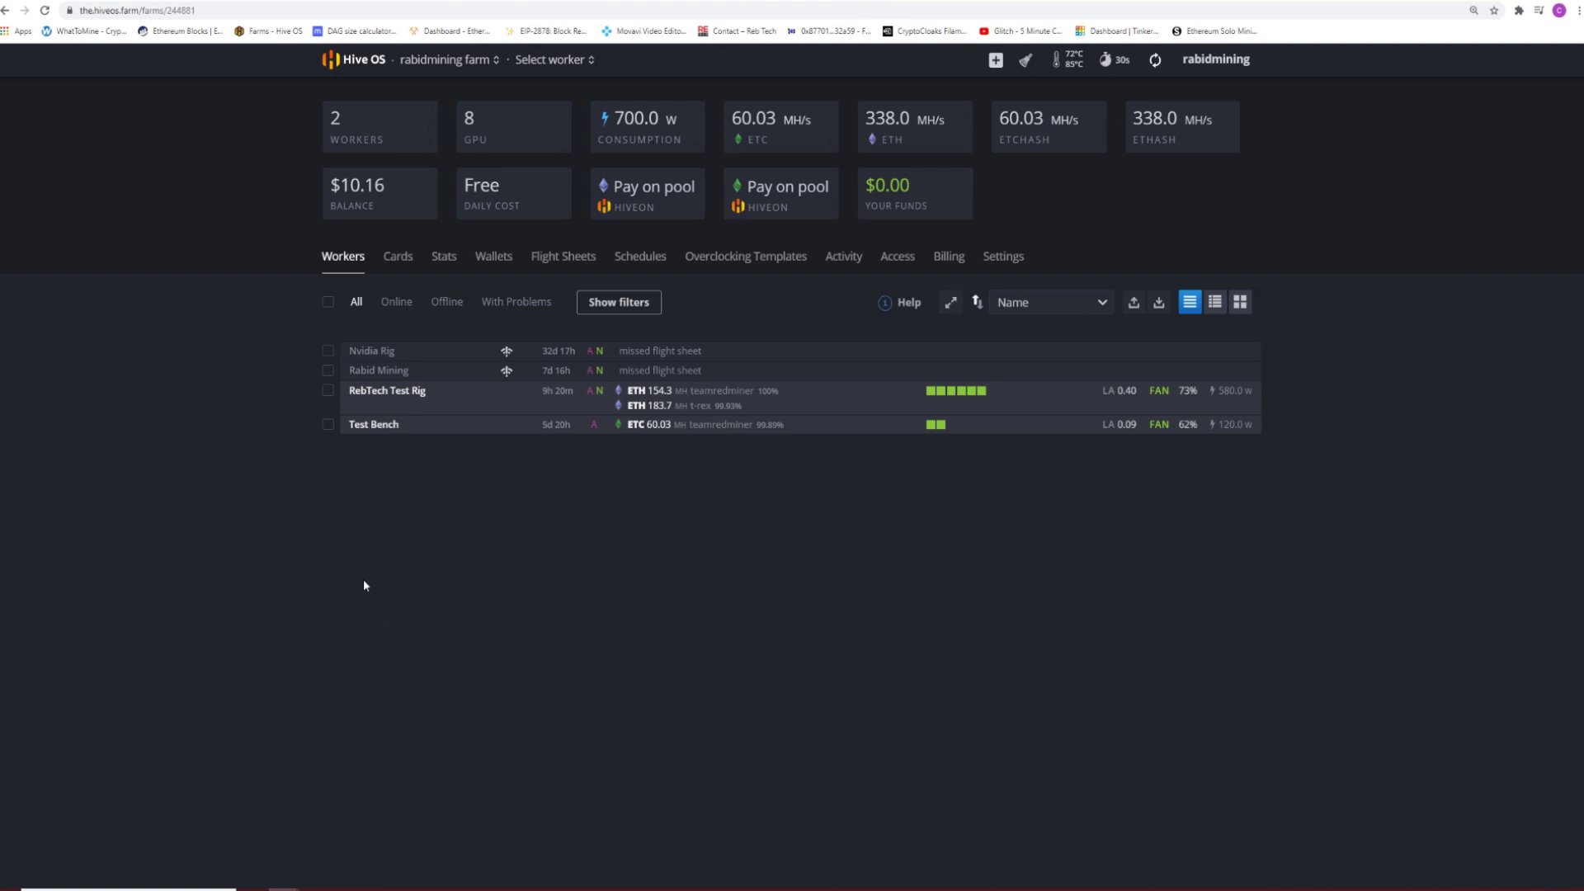
# - In Hive OS Wallets, start then cancel an ETC wallet, and review ETCZILforEZIL's ETC+ZIL address
pyautogui.click(493, 259)
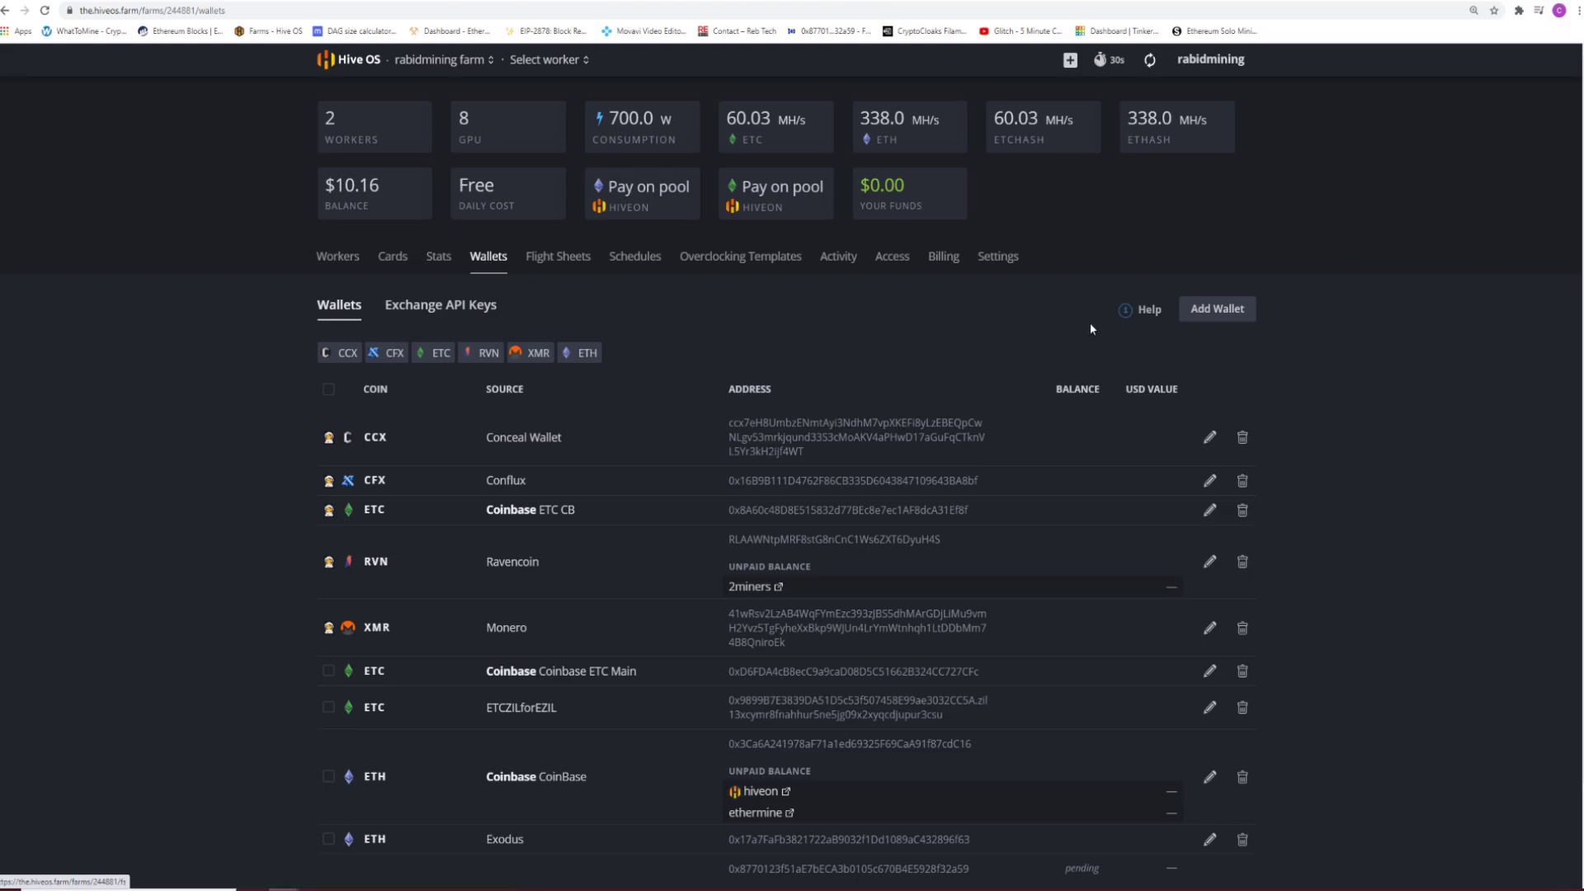
pyautogui.click(1217, 309)
pyautogui.click(670, 301)
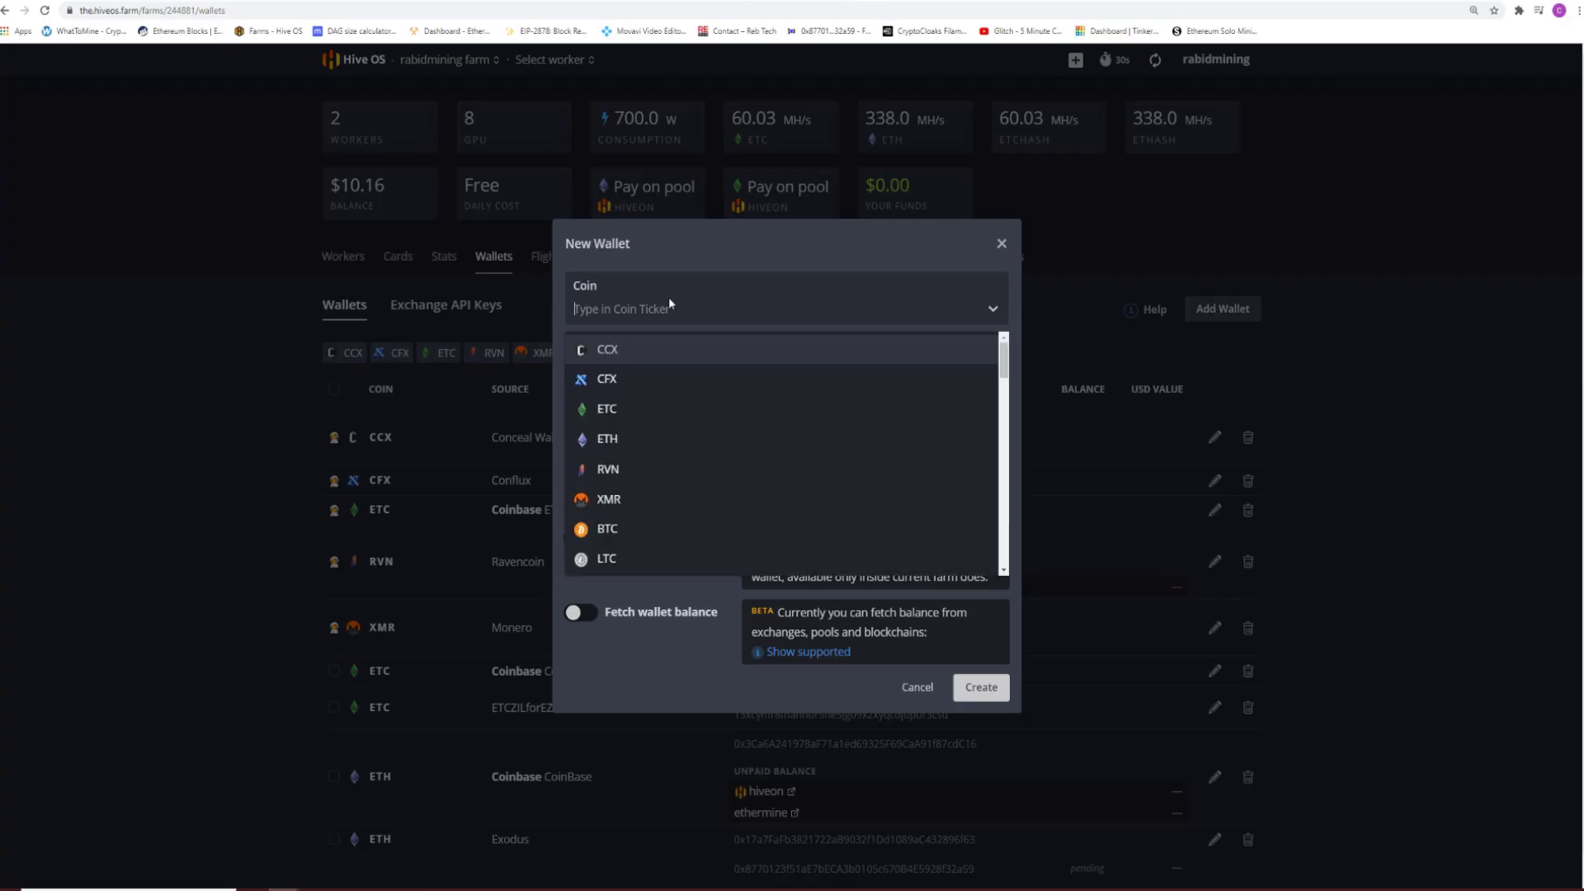
pyautogui.click(613, 410)
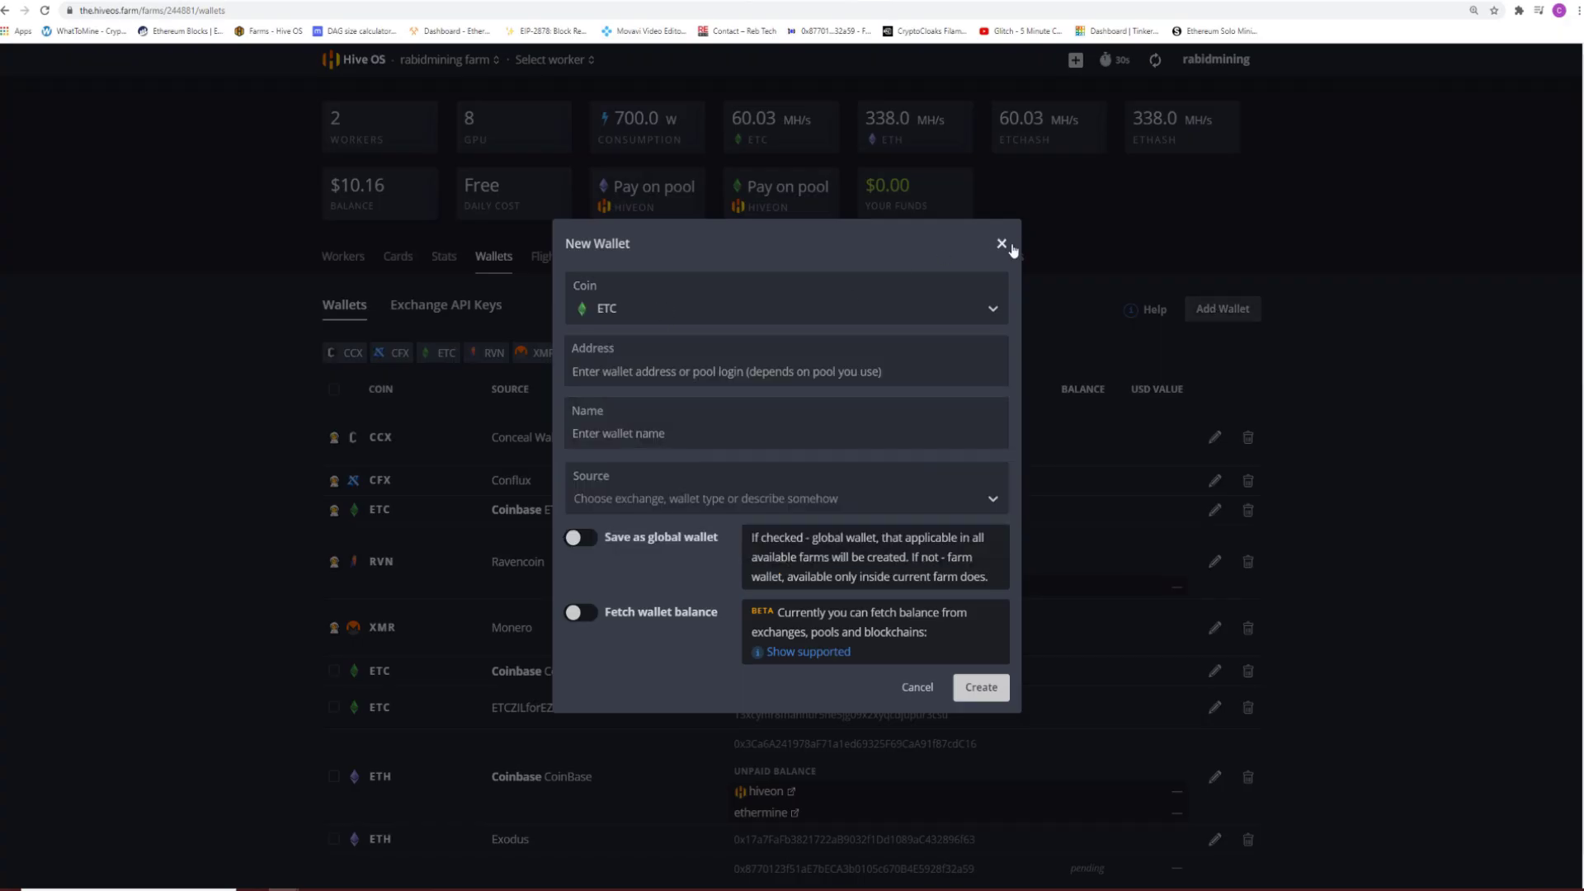
pyautogui.click(1002, 244)
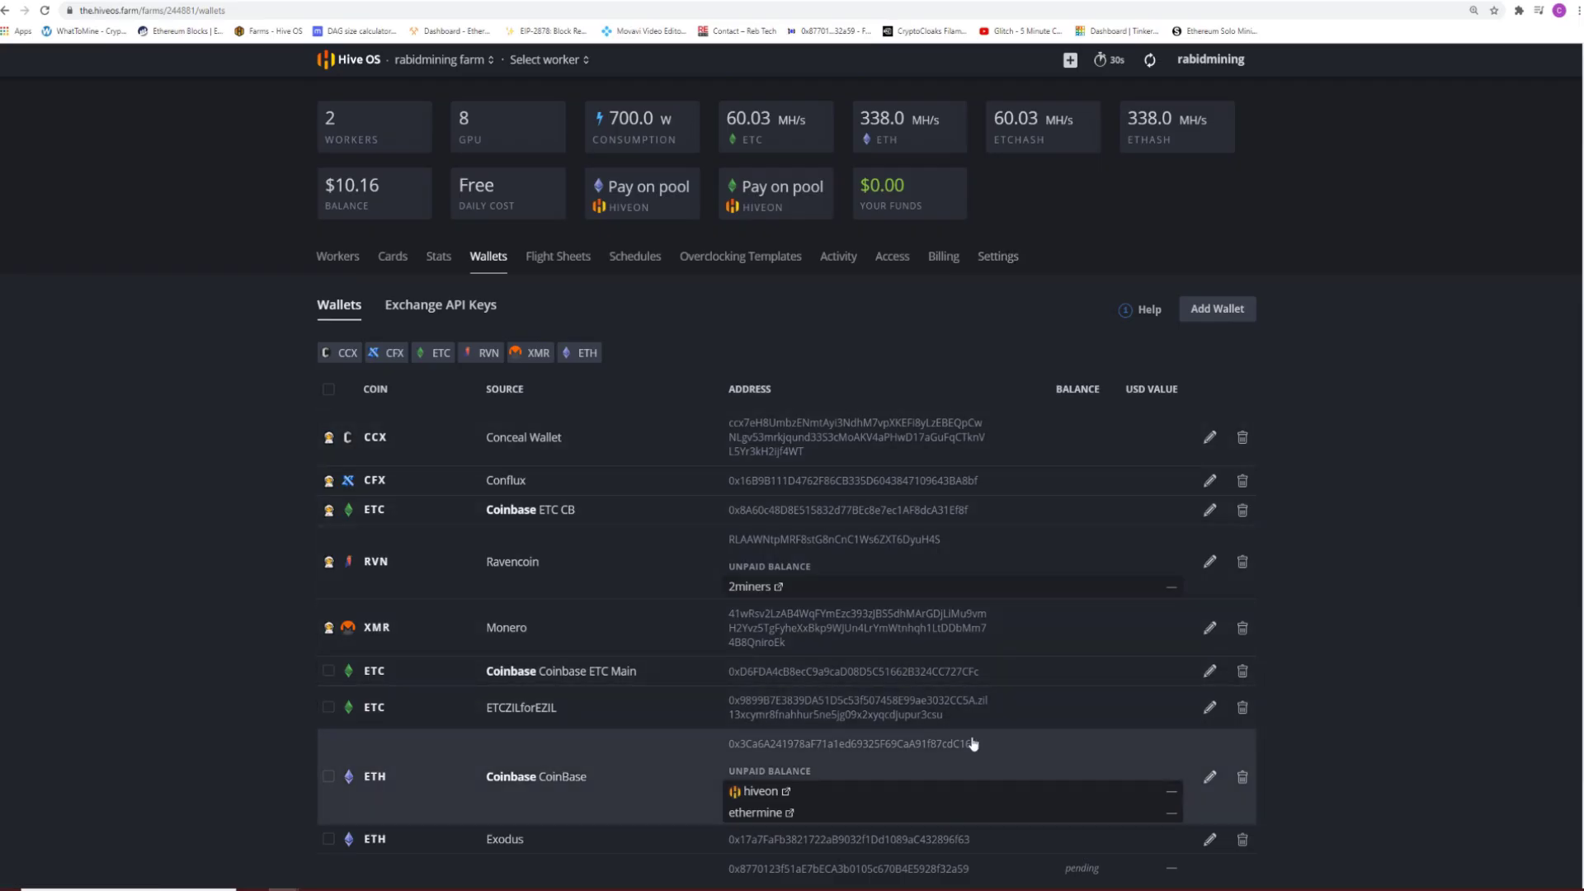
pyautogui.click(1209, 707)
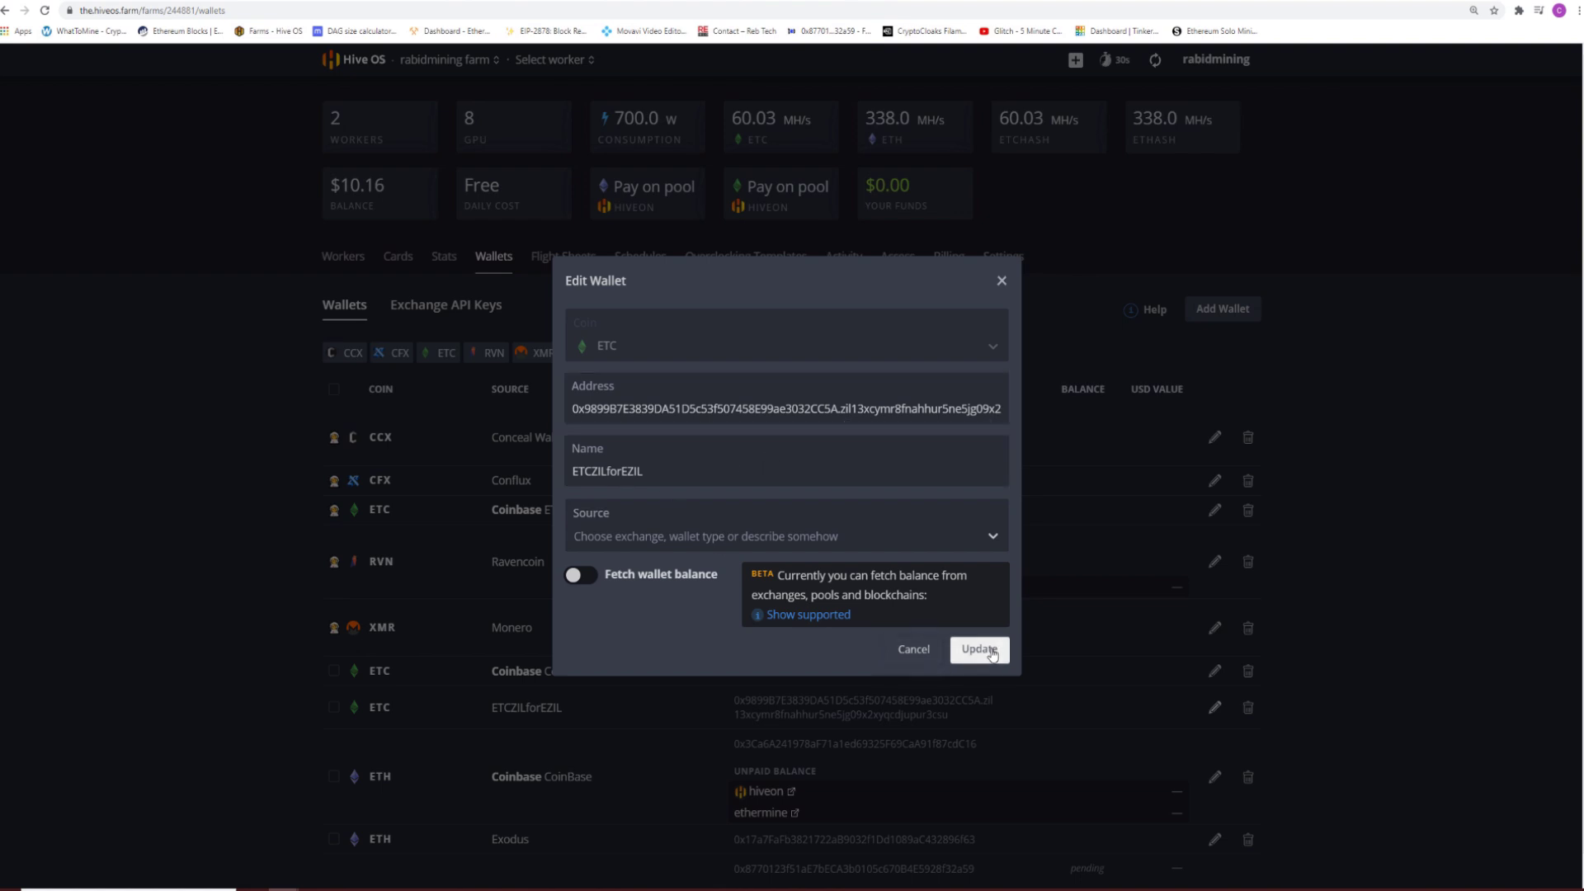
pyautogui.click(913, 649)
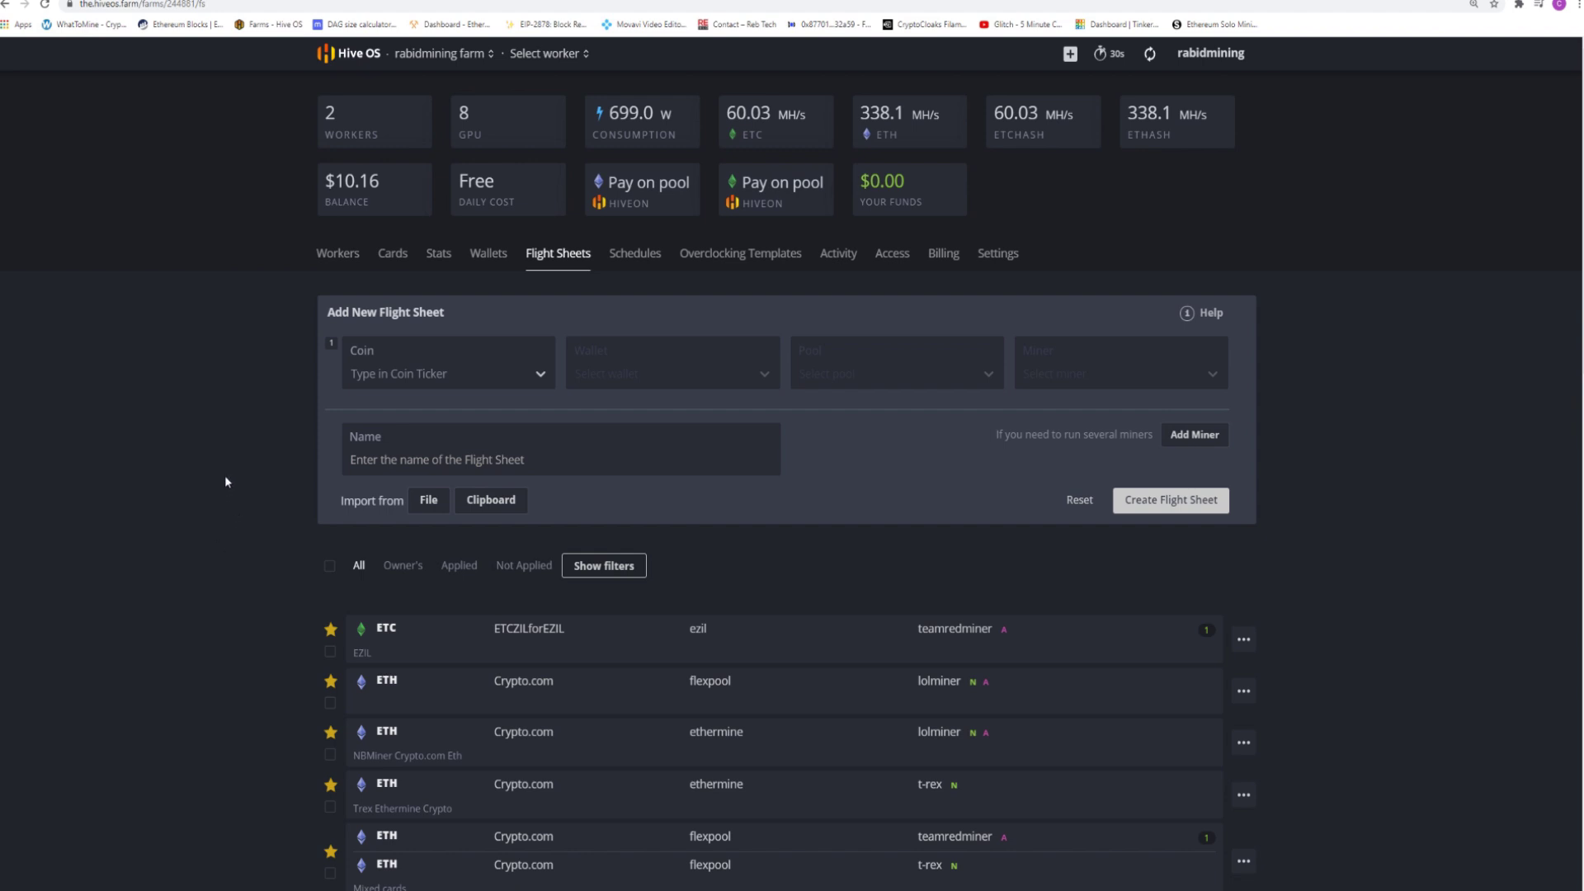
# - Start a new flight sheet with coin ETC and the ETCZILforEZIL wallet
pyautogui.click(540, 370)
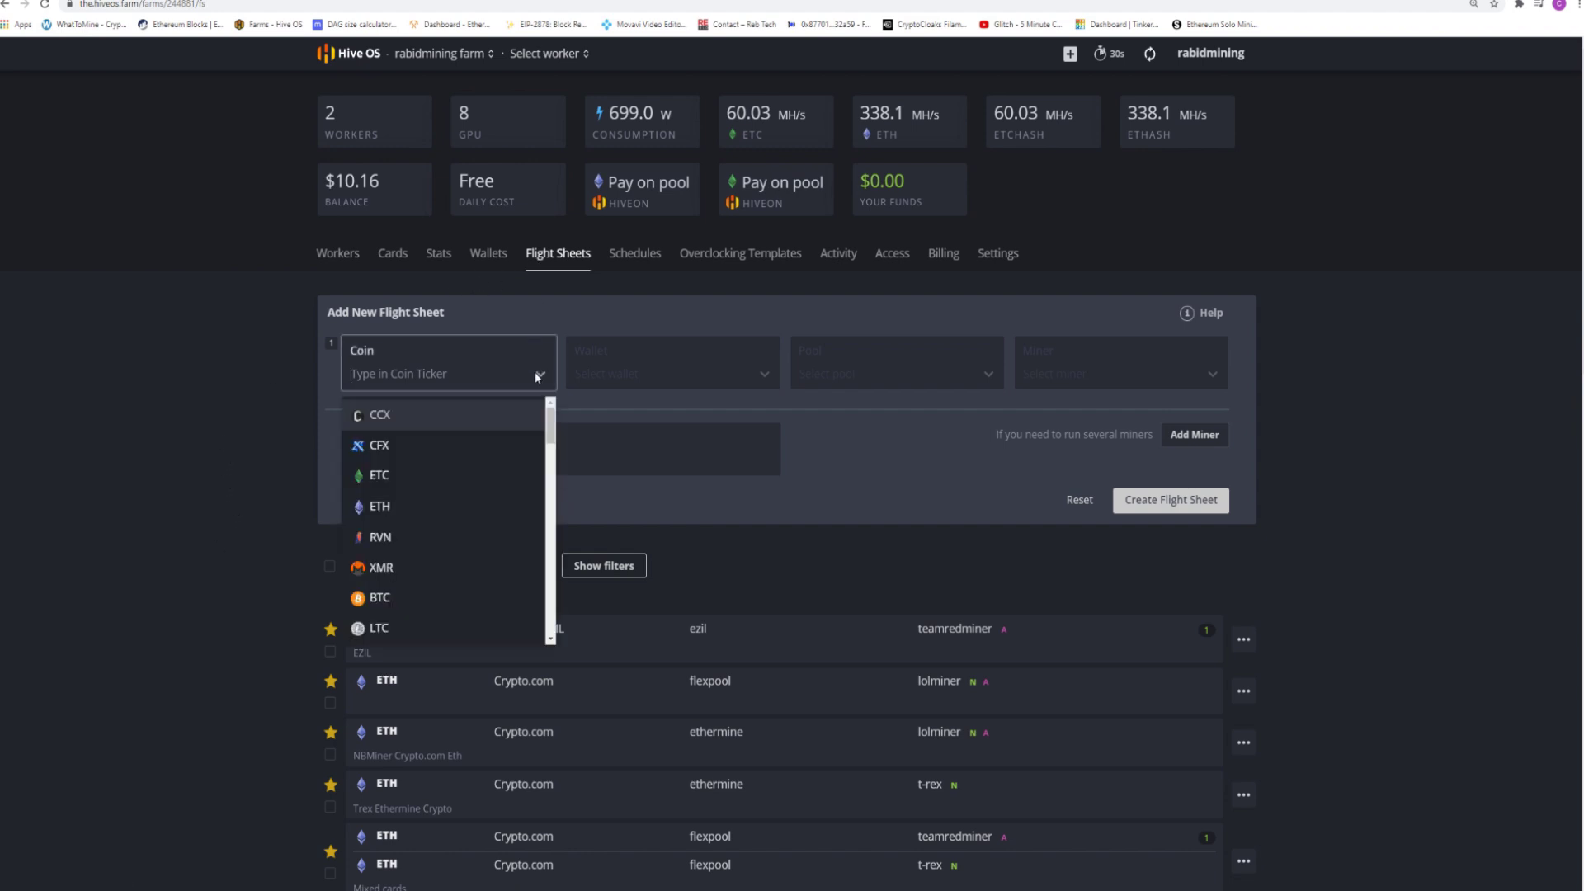
pyautogui.click(392, 475)
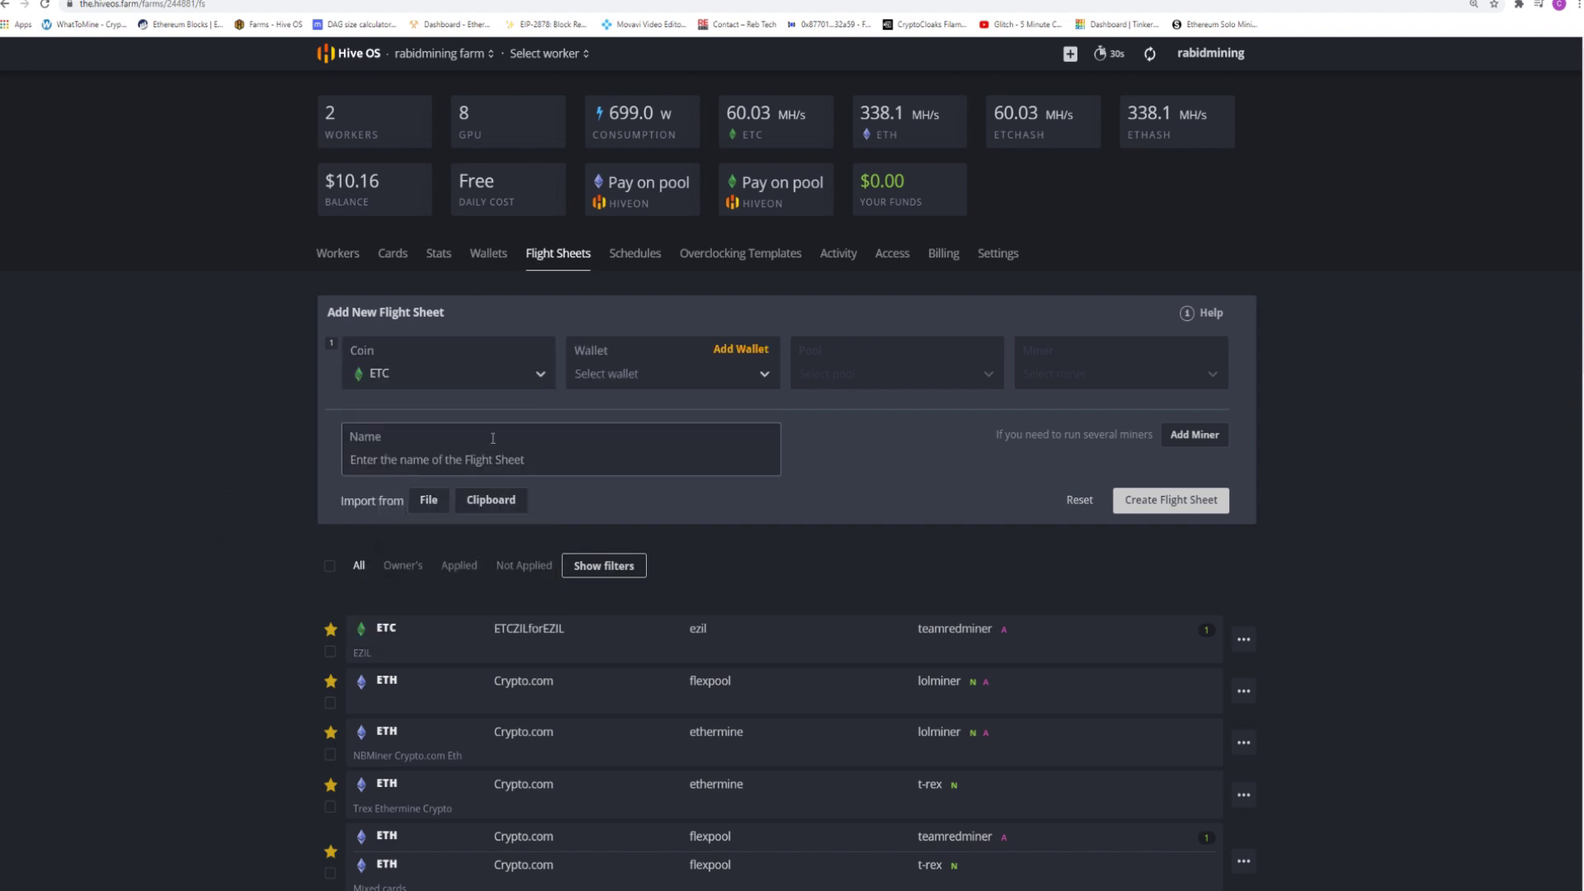
pyautogui.click(711, 378)
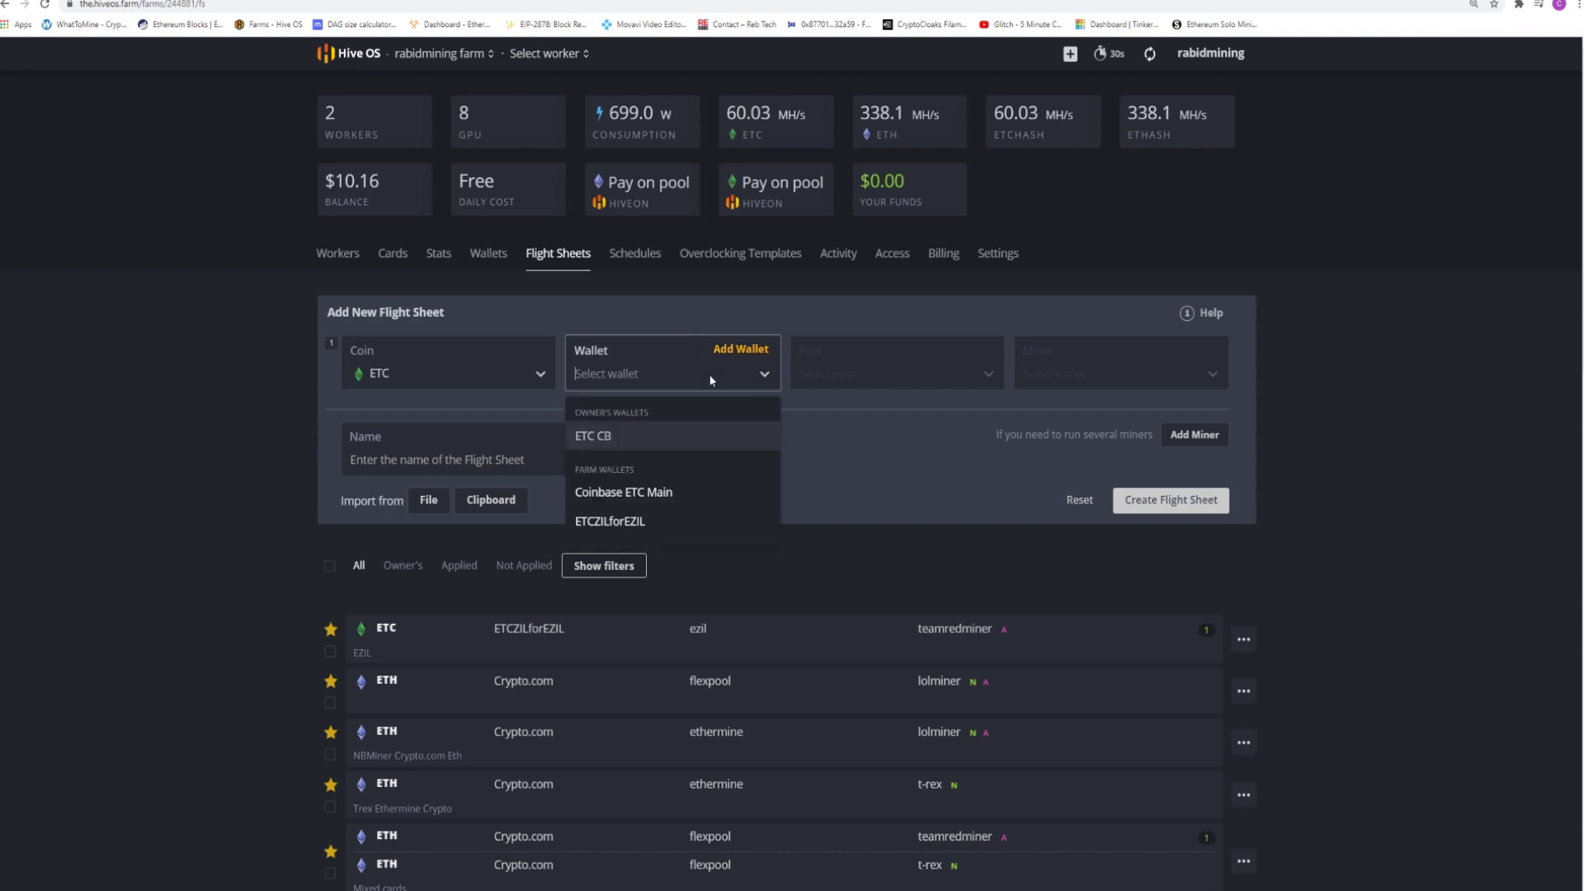
pyautogui.click(614, 523)
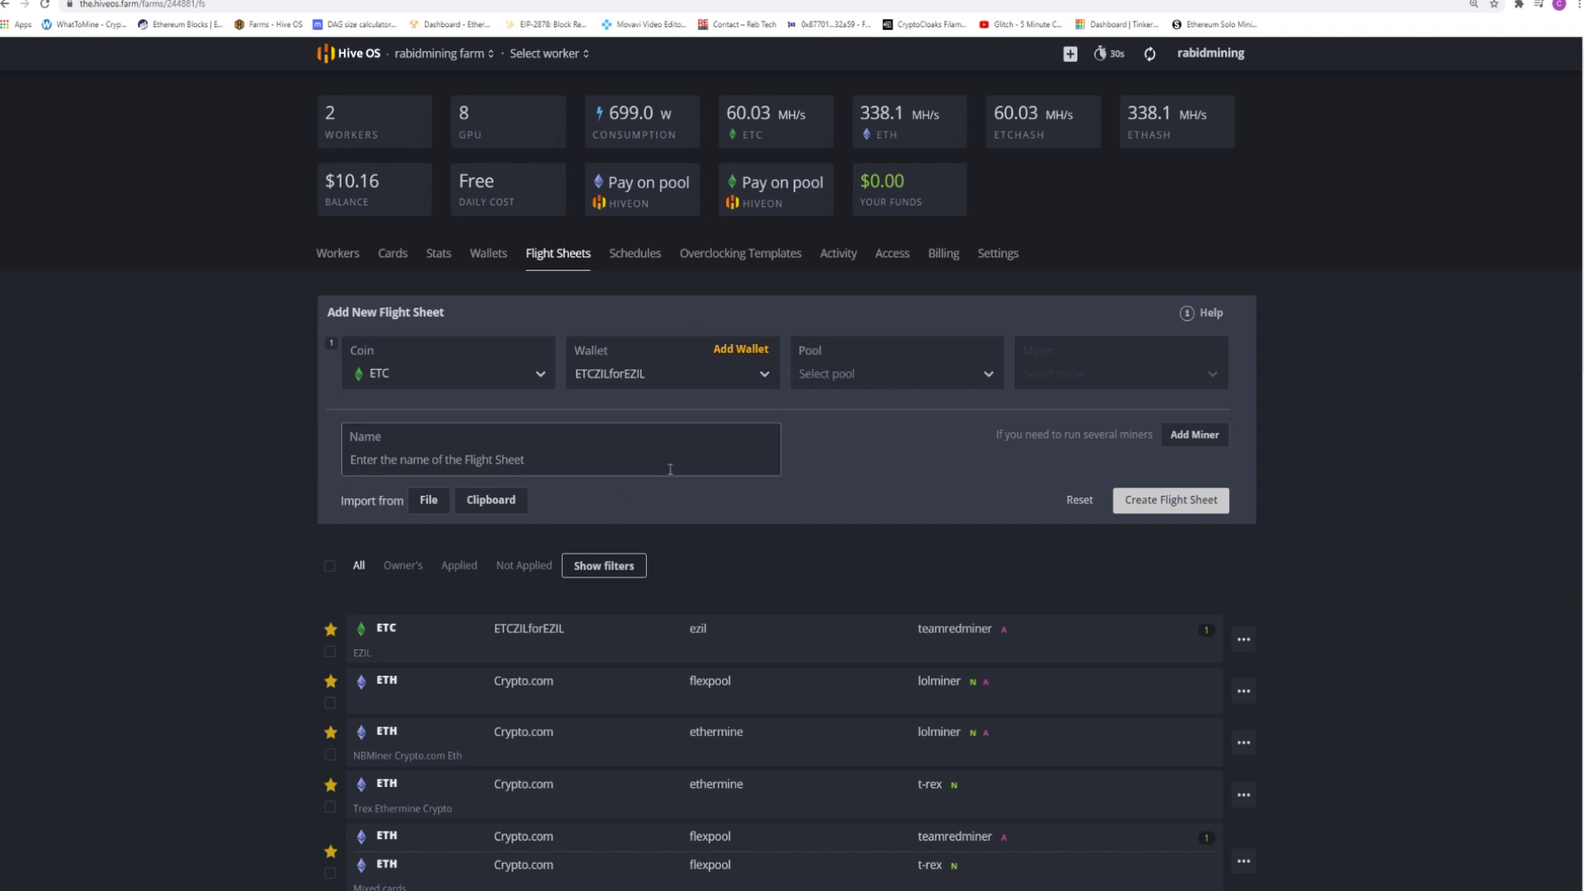
# - Set the flight sheet's pool to ezil on the USA West server and miner to TeamRedMiner
pyautogui.click(887, 381)
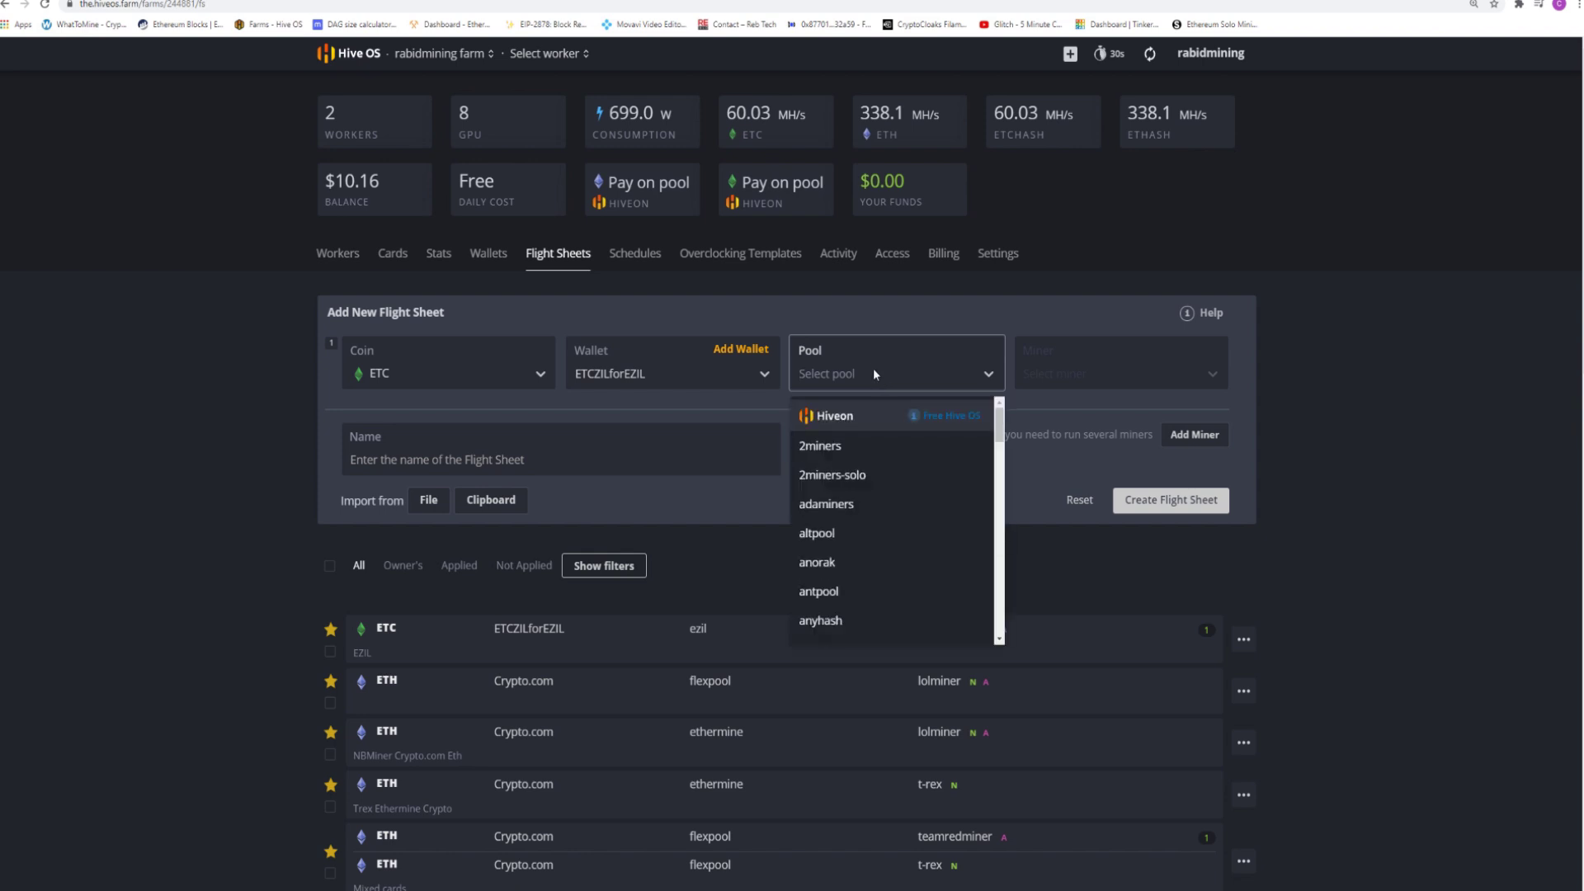
pyautogui.write('ez')
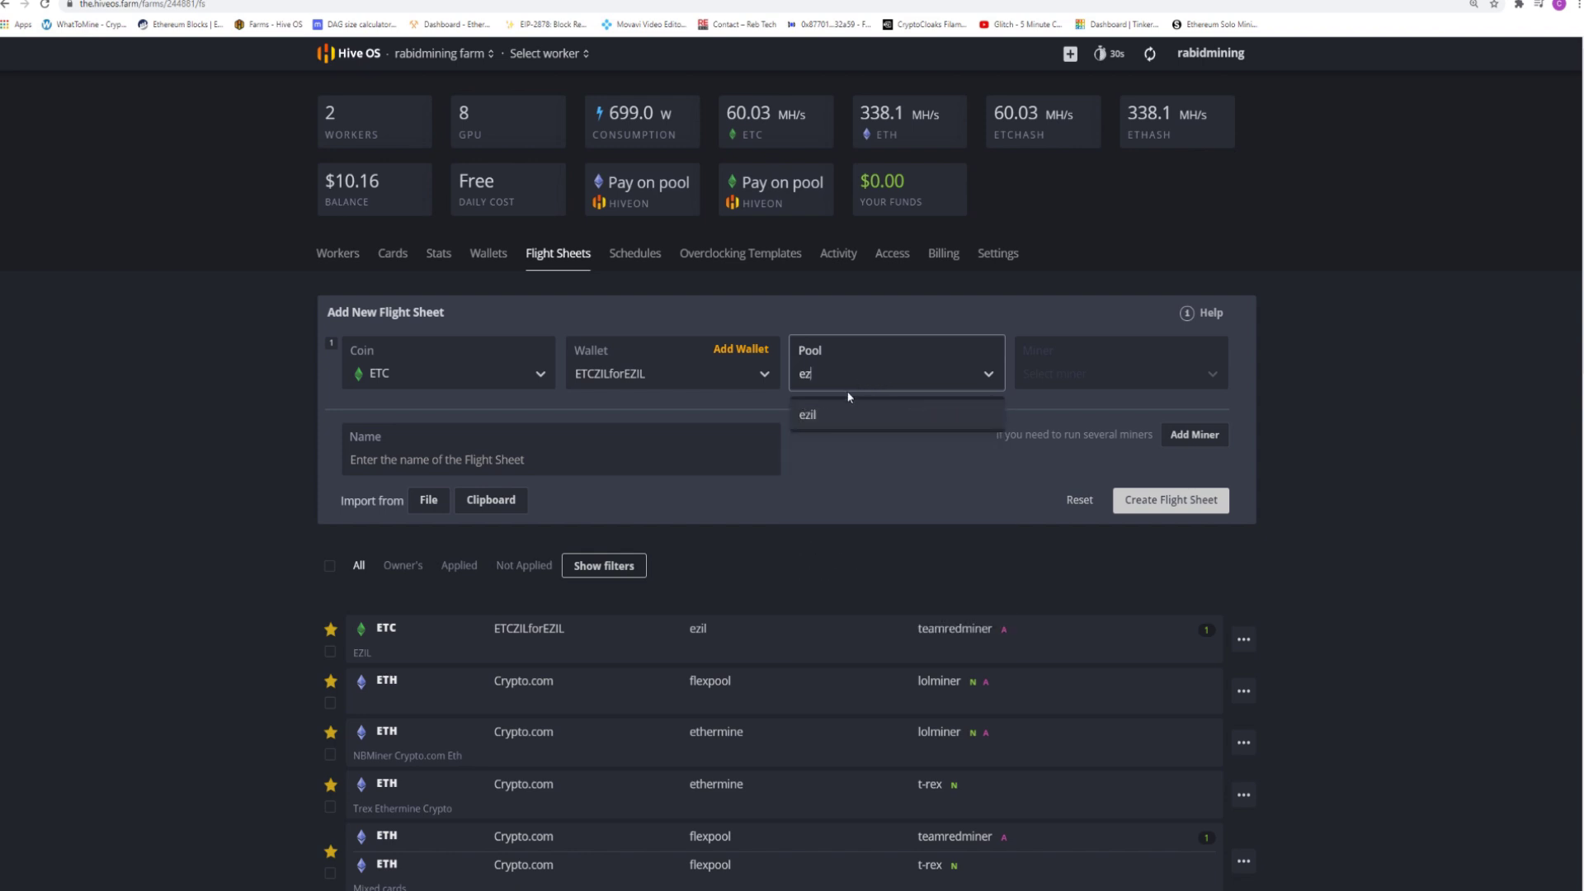
pyautogui.click(821, 422)
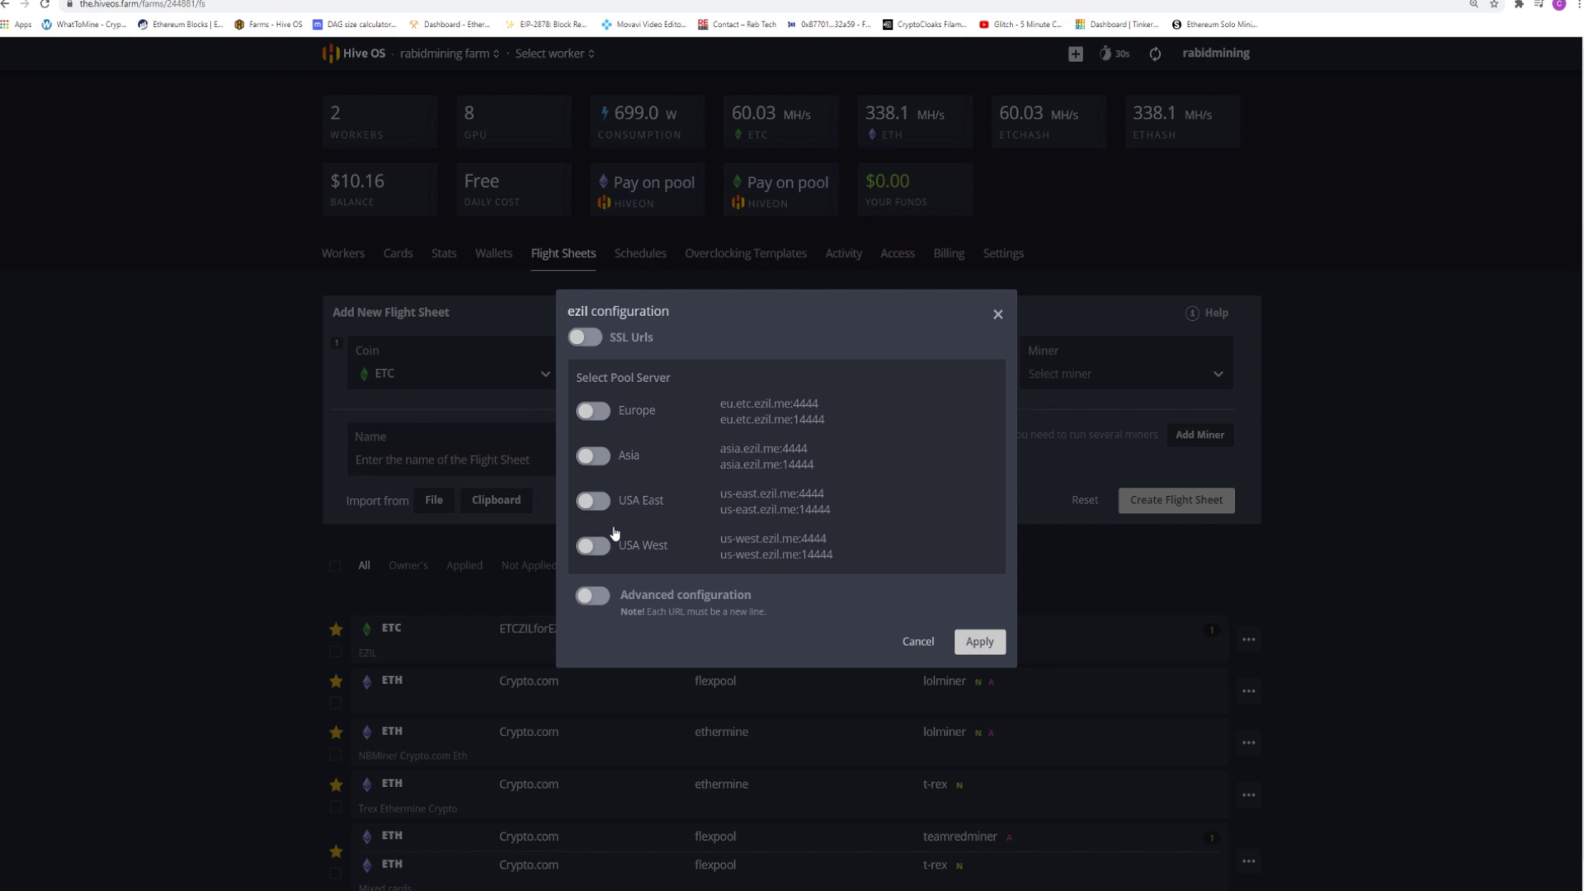
pyautogui.click(625, 555)
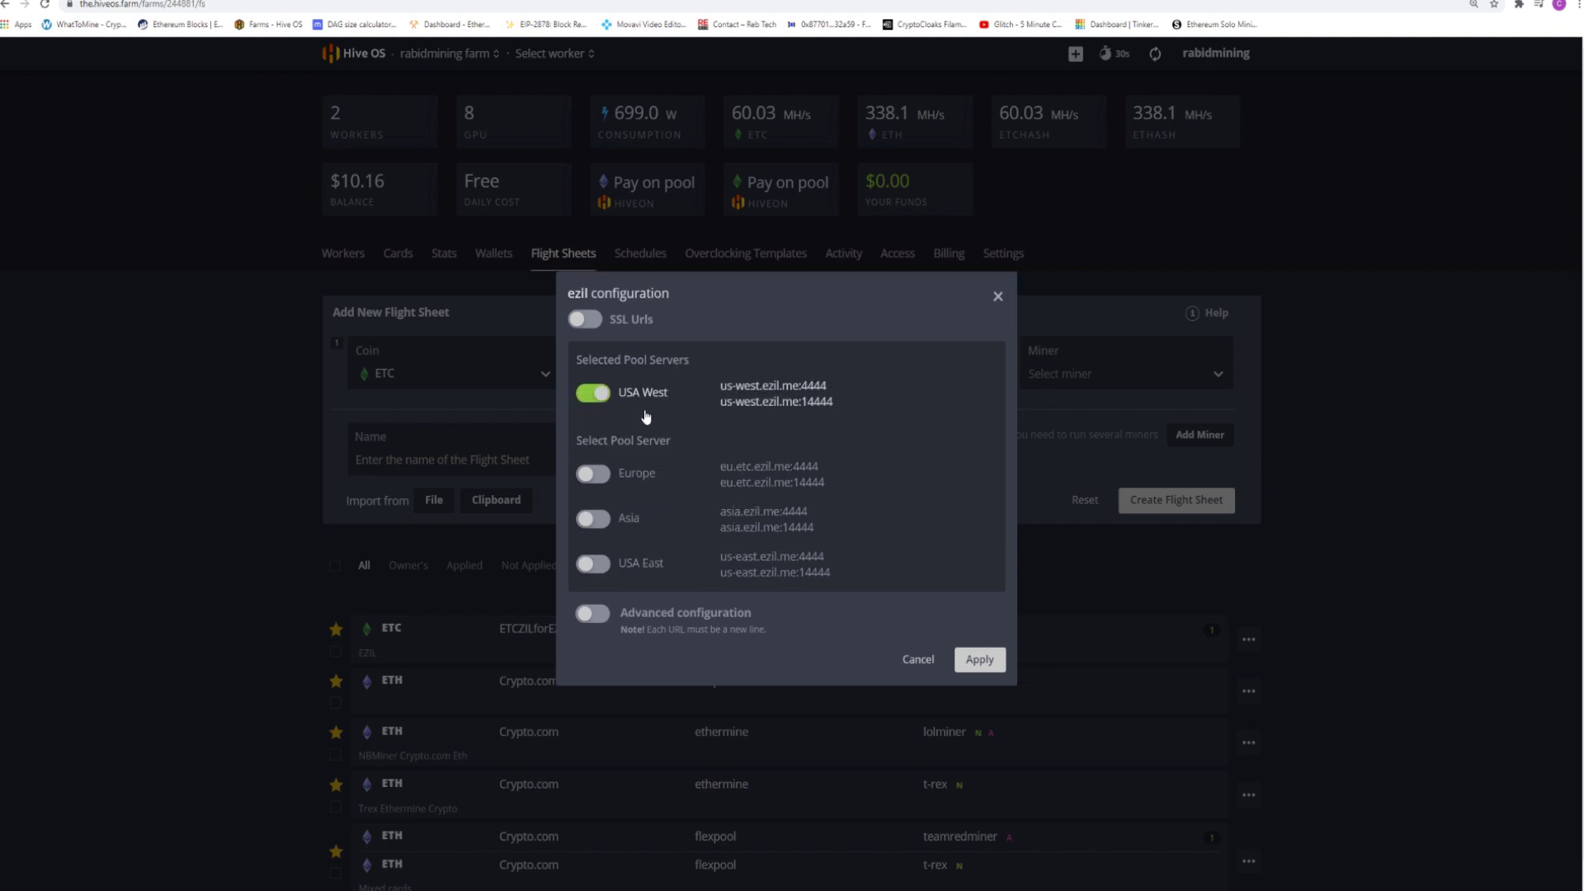
pyautogui.click(980, 660)
pyautogui.click(1092, 381)
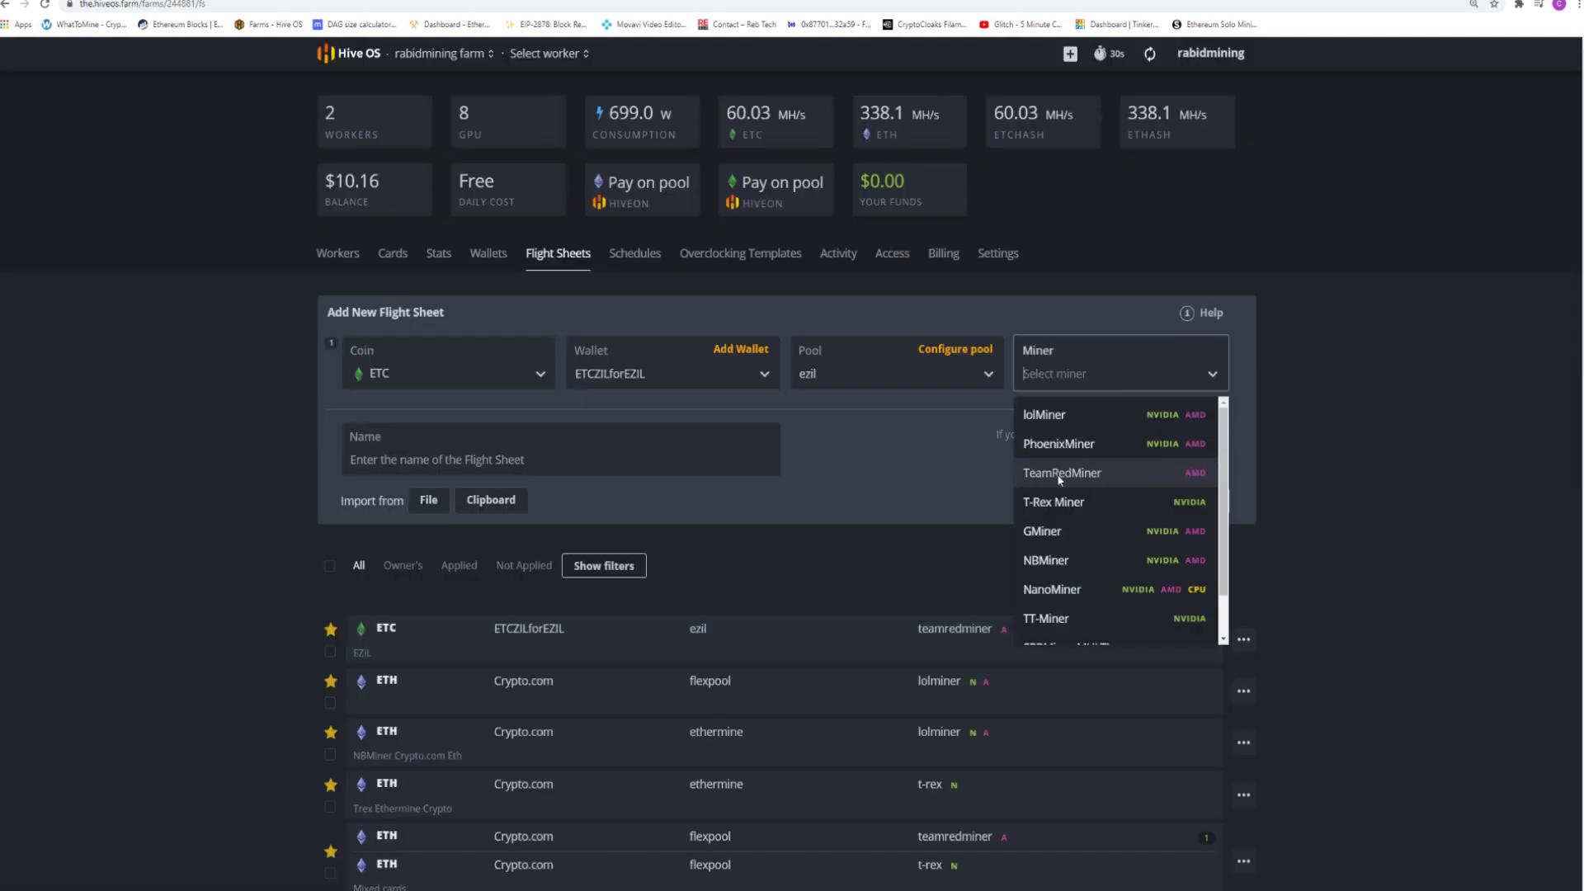
pyautogui.click(1059, 475)
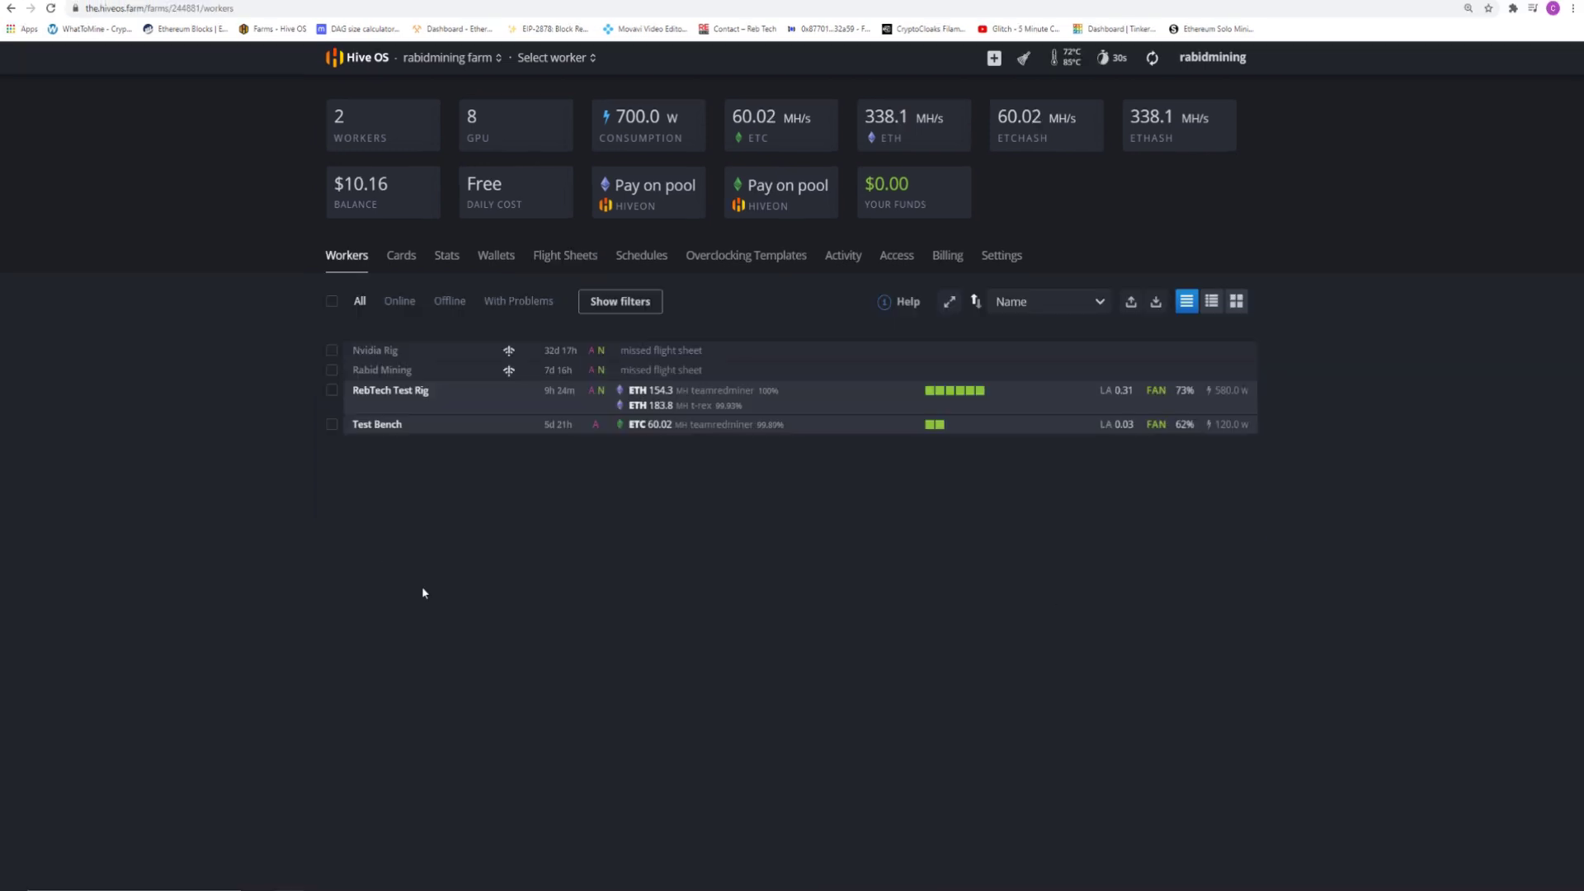
# - Open the Test Bench worker and confirm its EZIL flight sheet runs teamredminer
pyautogui.click(402, 430)
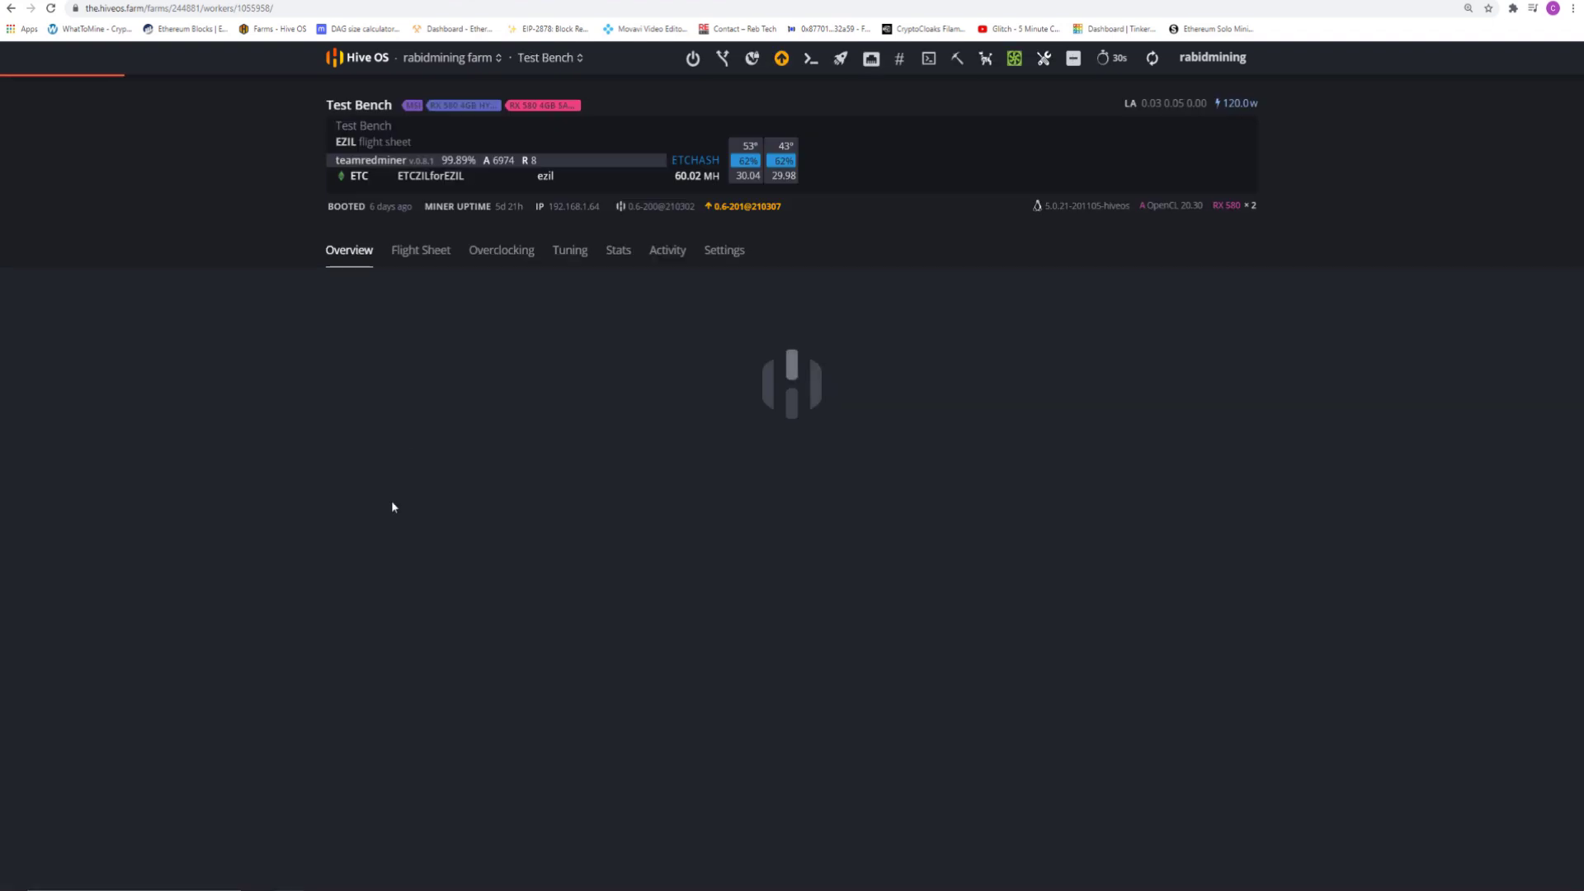
pyautogui.click(430, 258)
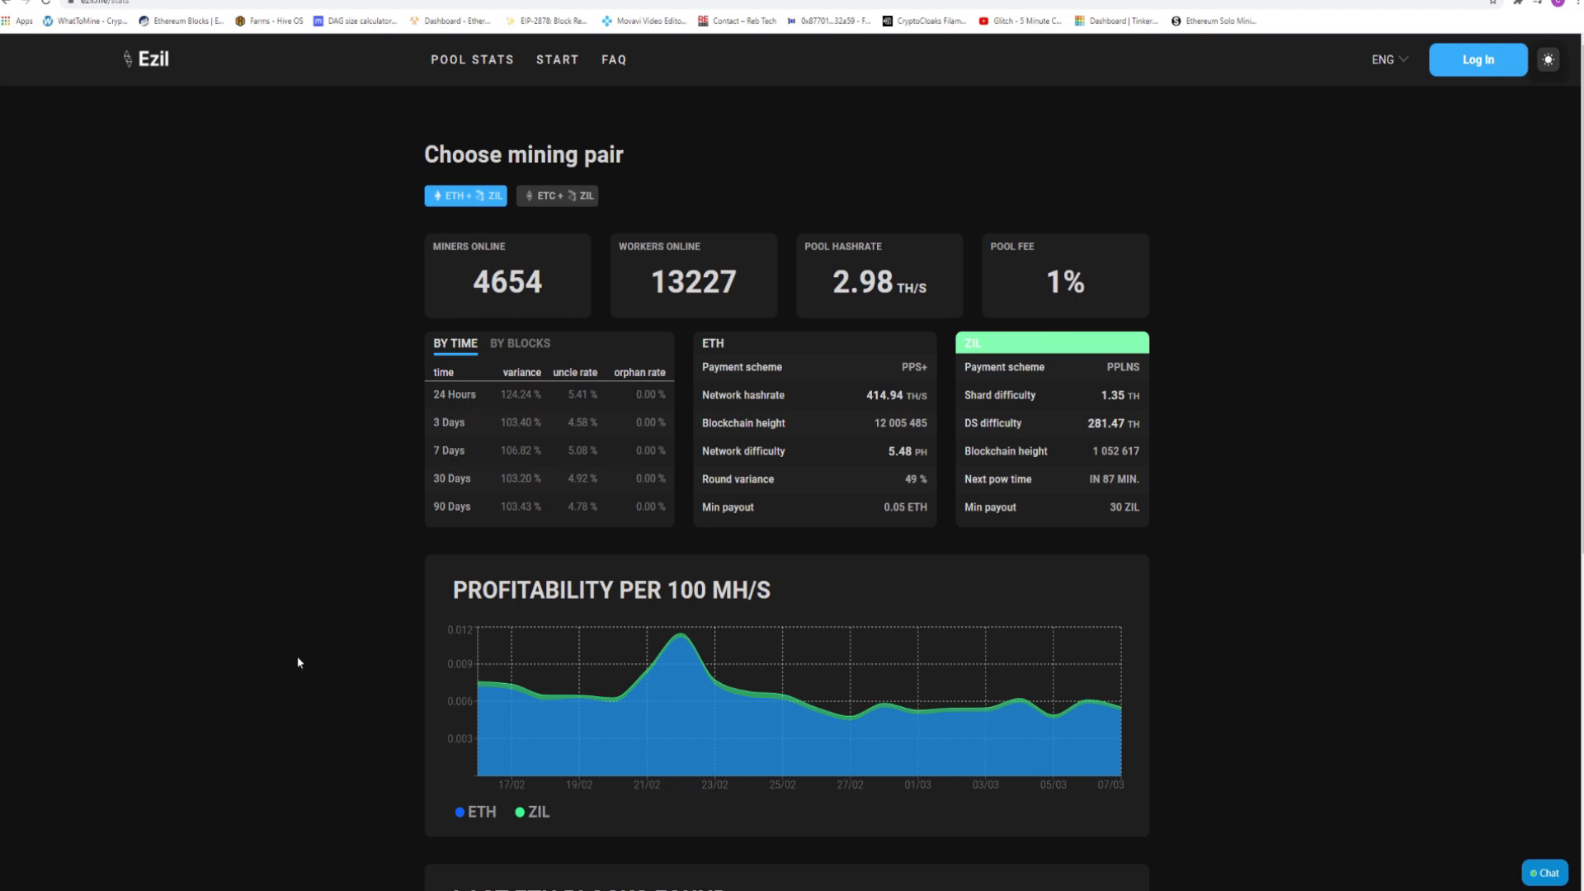
# - Create a new text document named ezil-me.bat in the t-rex-0.19.5-win-cuda11.1 folder
pyautogui.hotkey('alt', 'Tab')
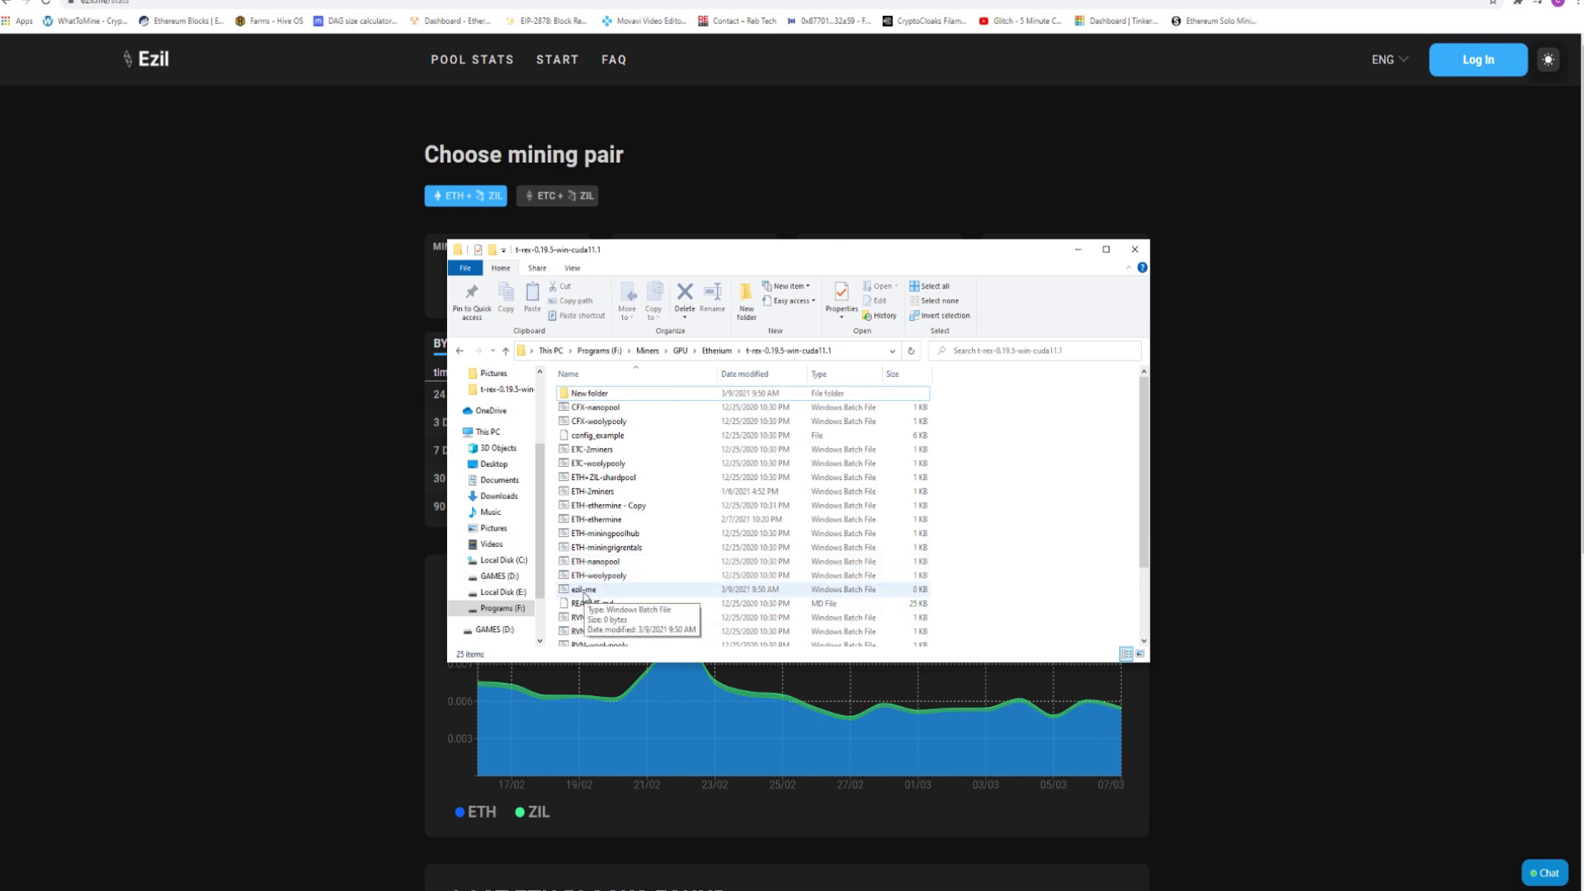
pyautogui.rightClick(1026, 546)
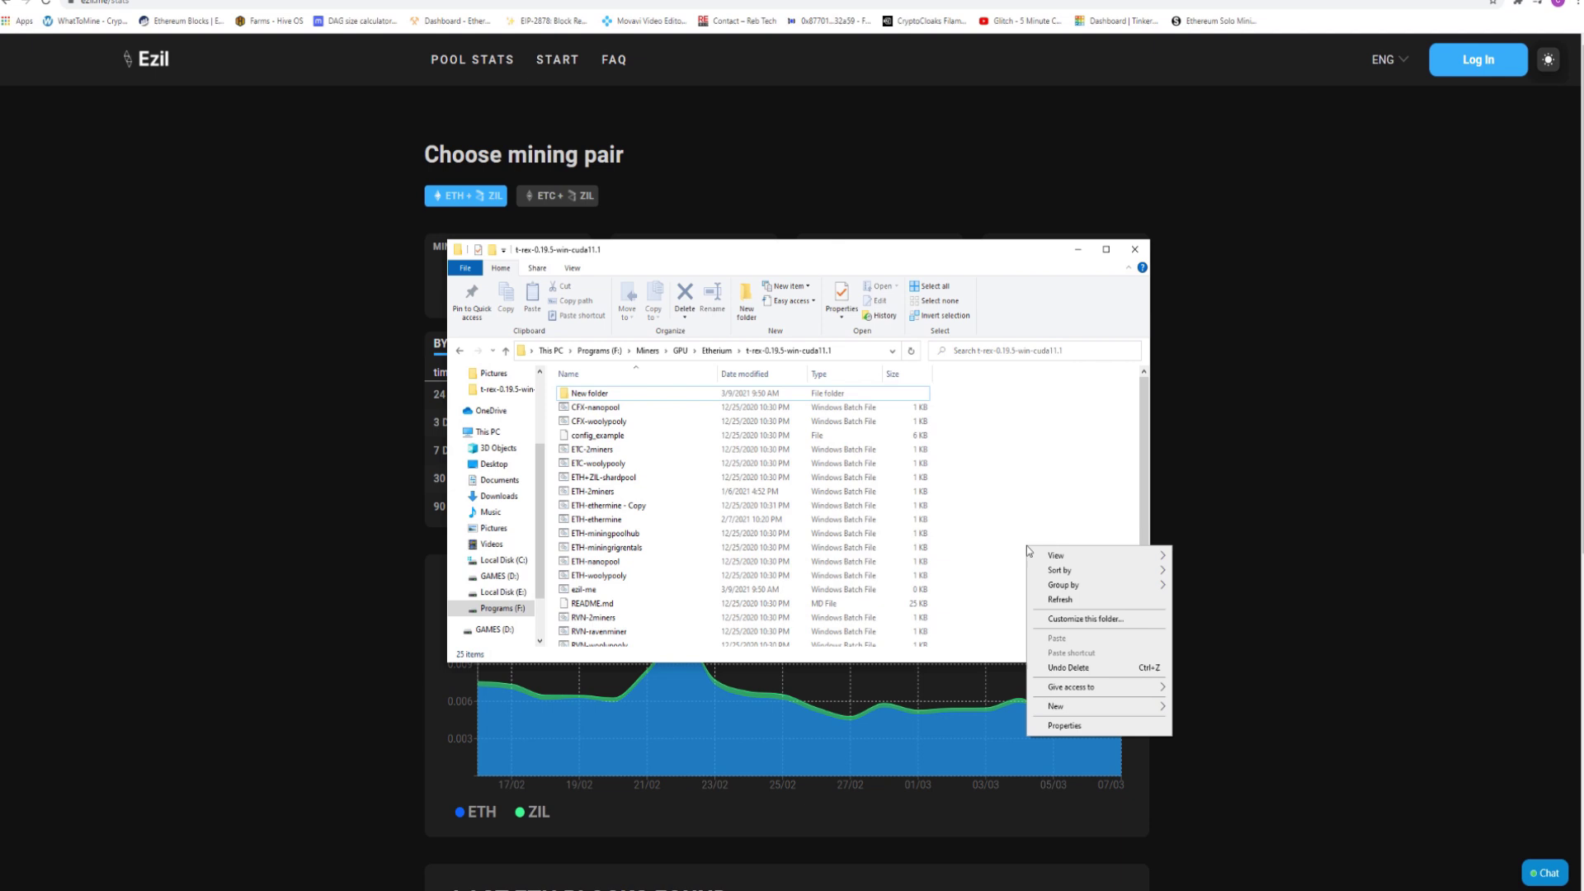
pyautogui.moveTo(1074, 714)
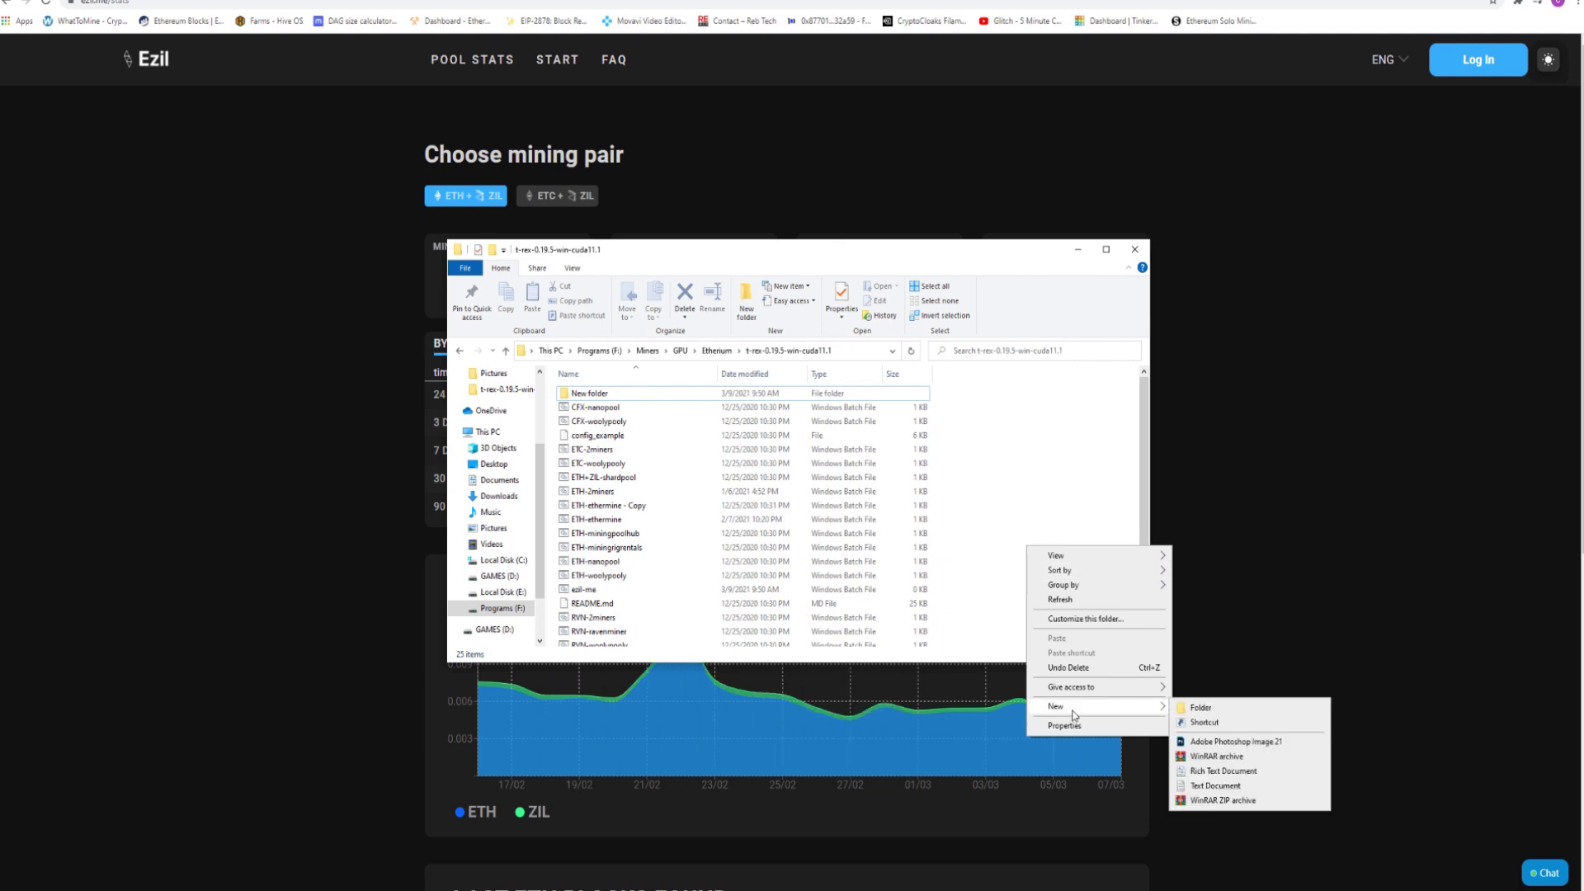
pyautogui.click(1192, 785)
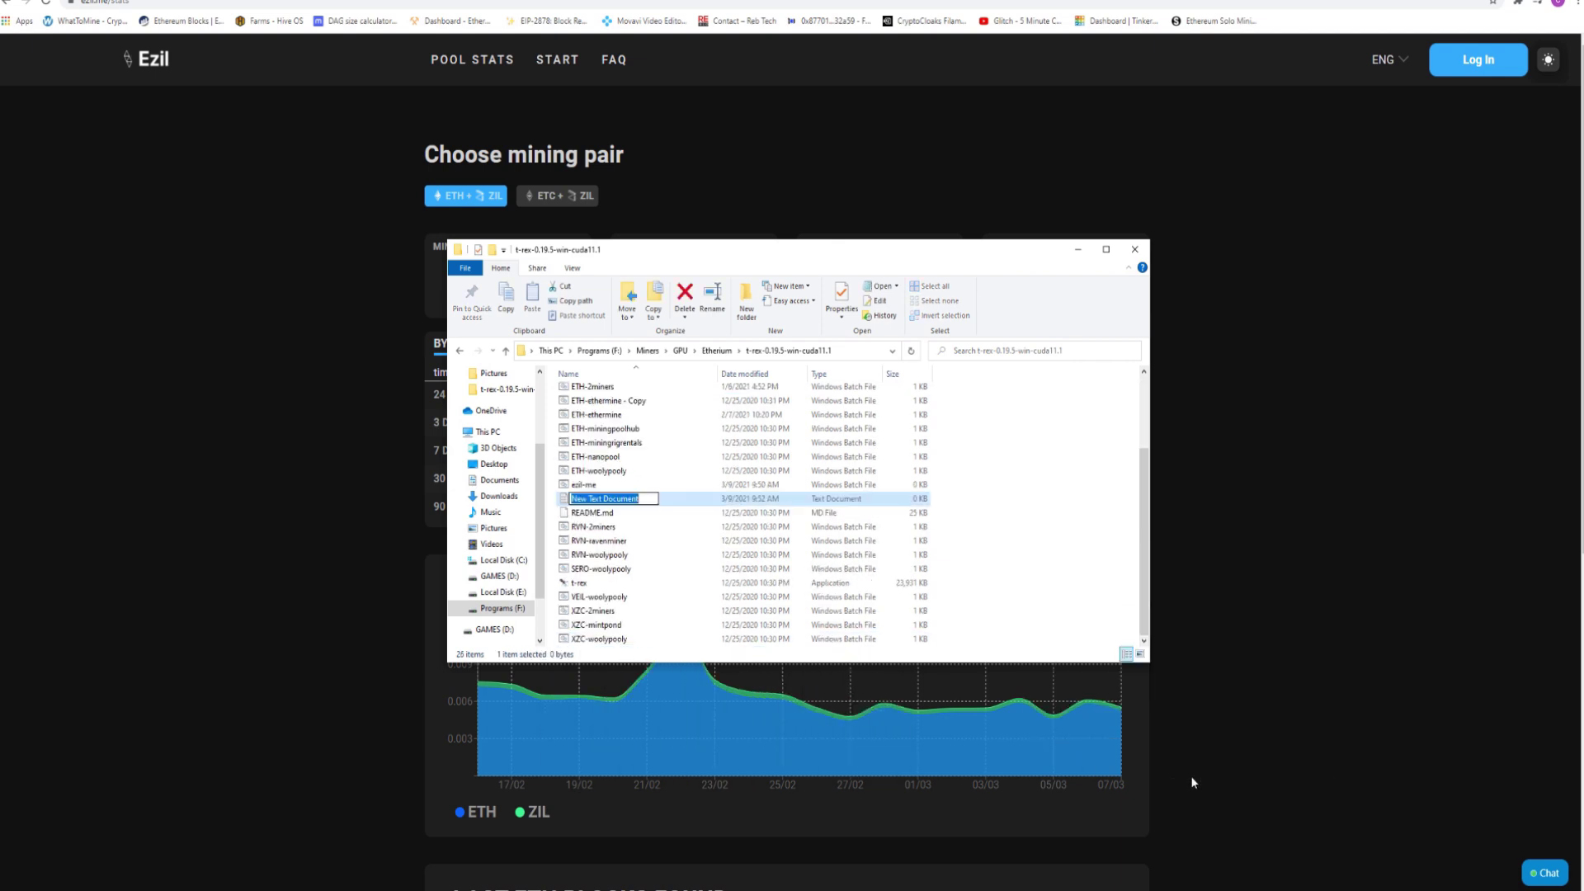
pyautogui.write('ezil-me.bat')
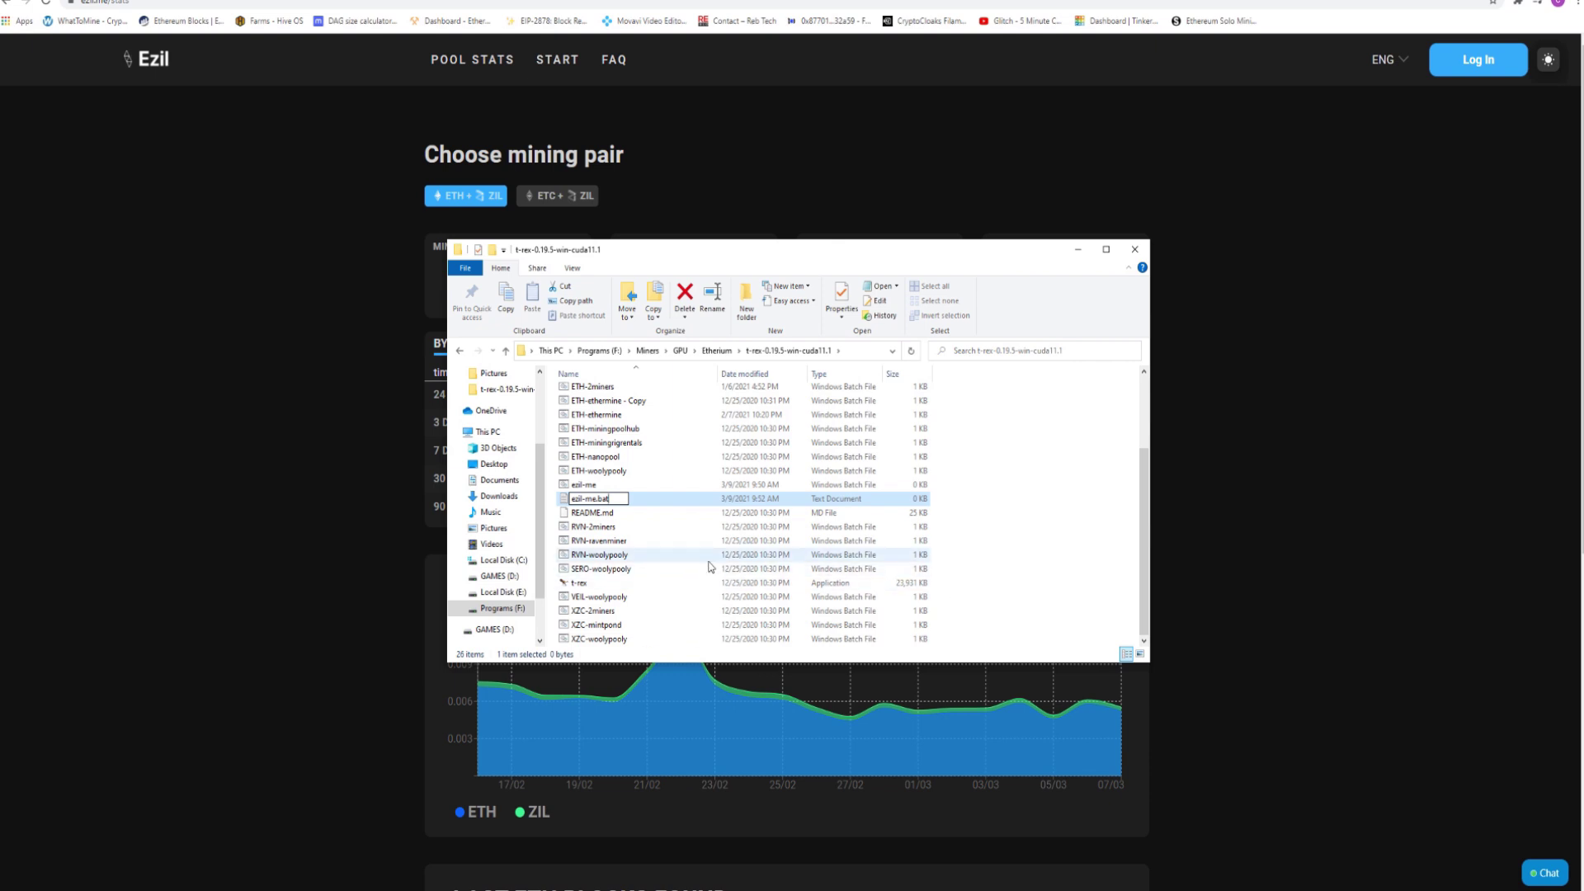
# - Return to Ezil's getting-started page and set the server region to USA (West)
pyautogui.click(1134, 249)
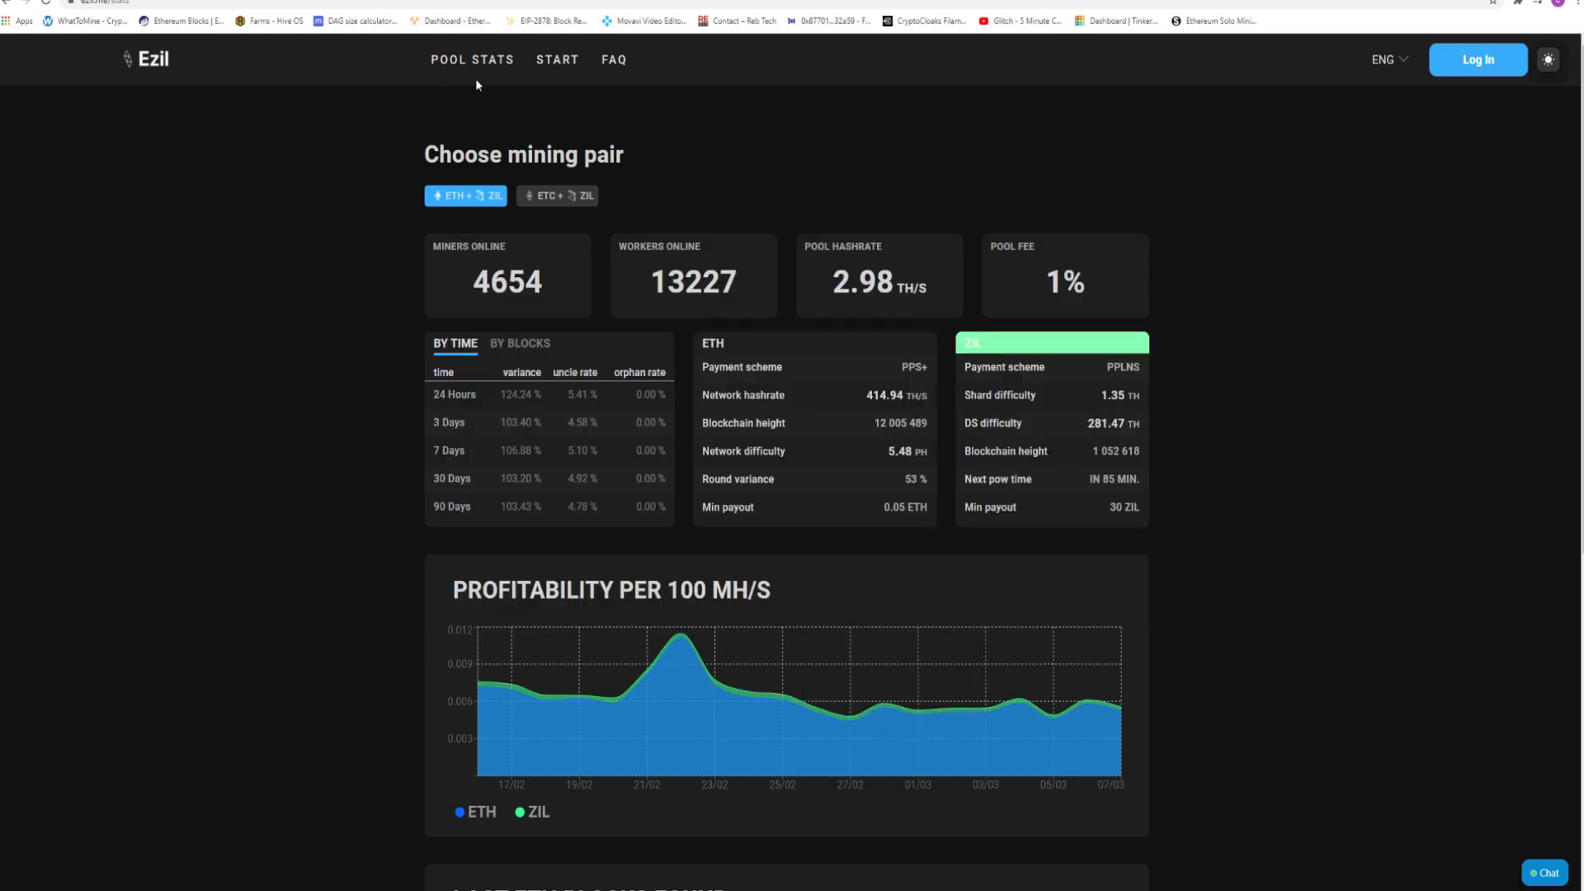
pyautogui.click(557, 60)
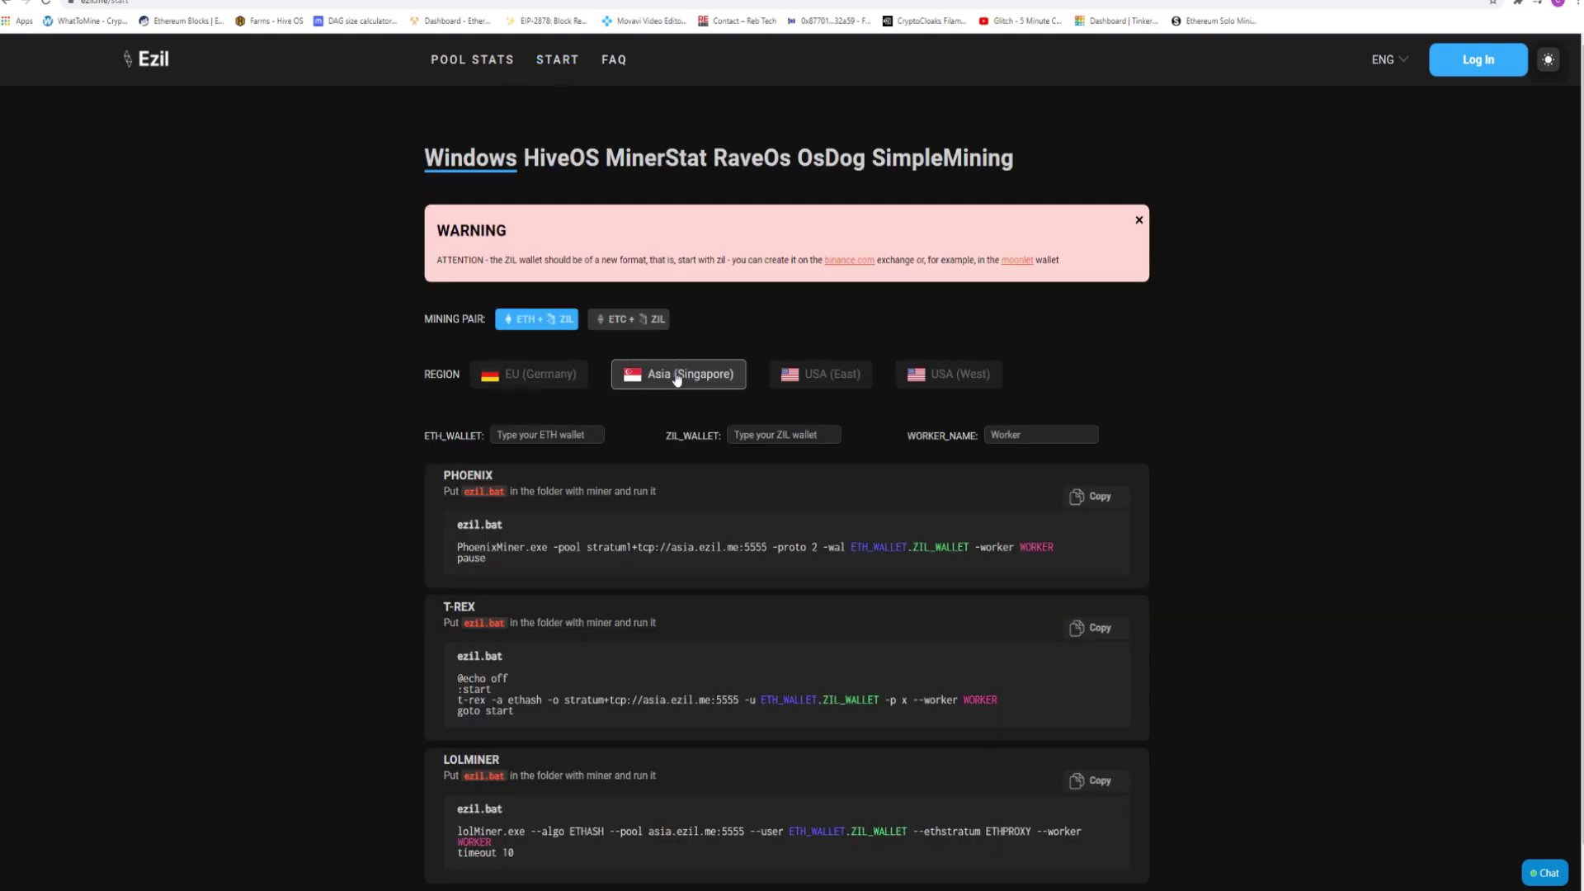
pyautogui.click(825, 377)
pyautogui.click(944, 379)
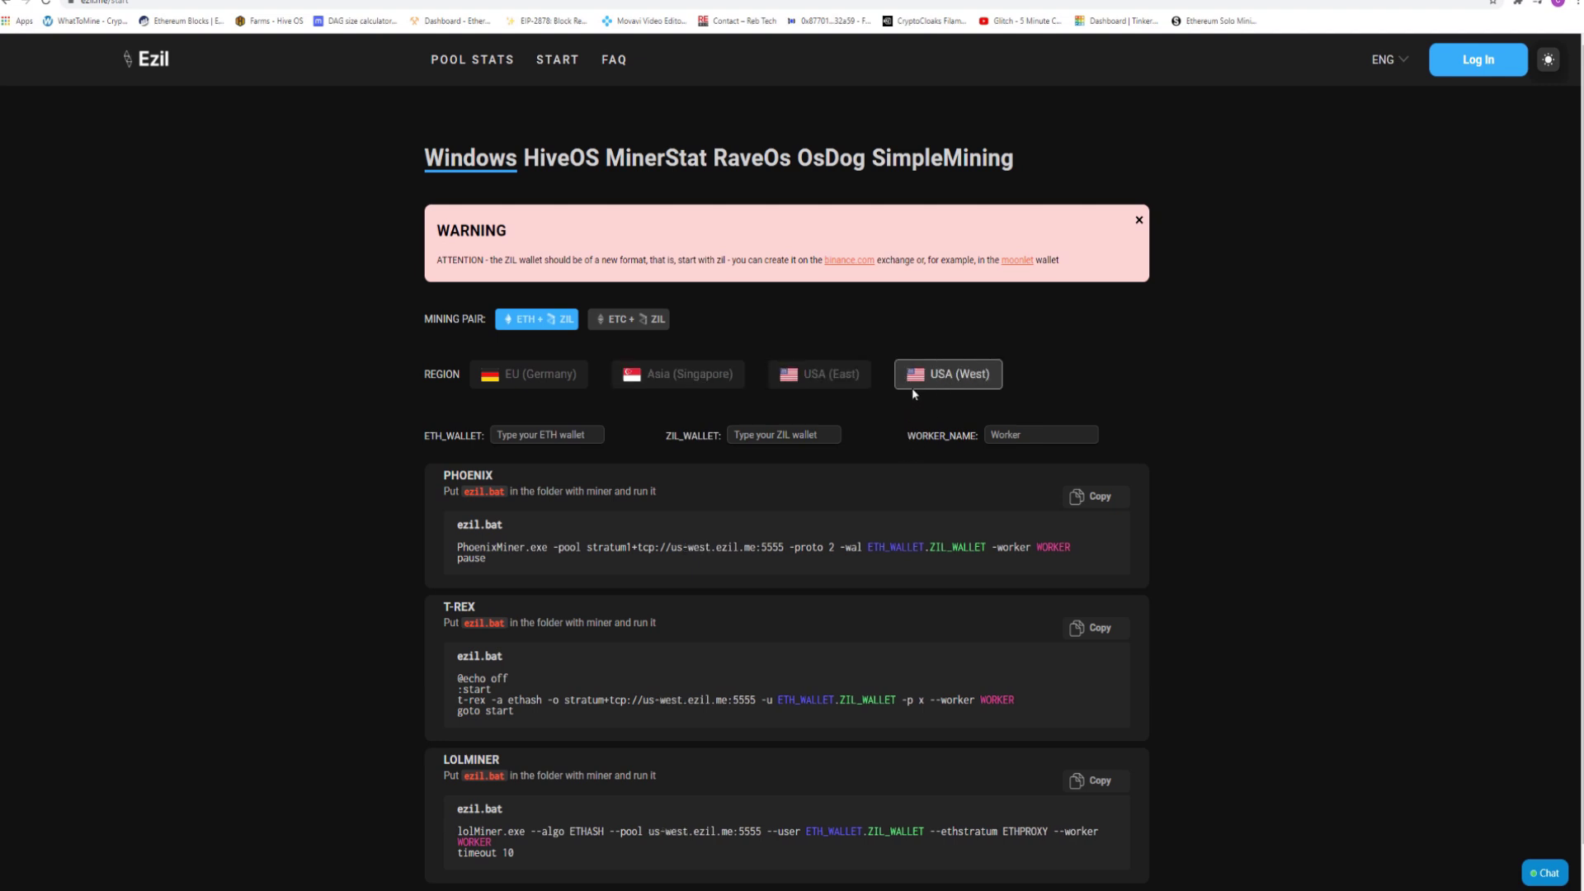
# - Copy the T-REX ezil.bat script block, then open File Explorer
pyautogui.scroll(-1, 813, 520)
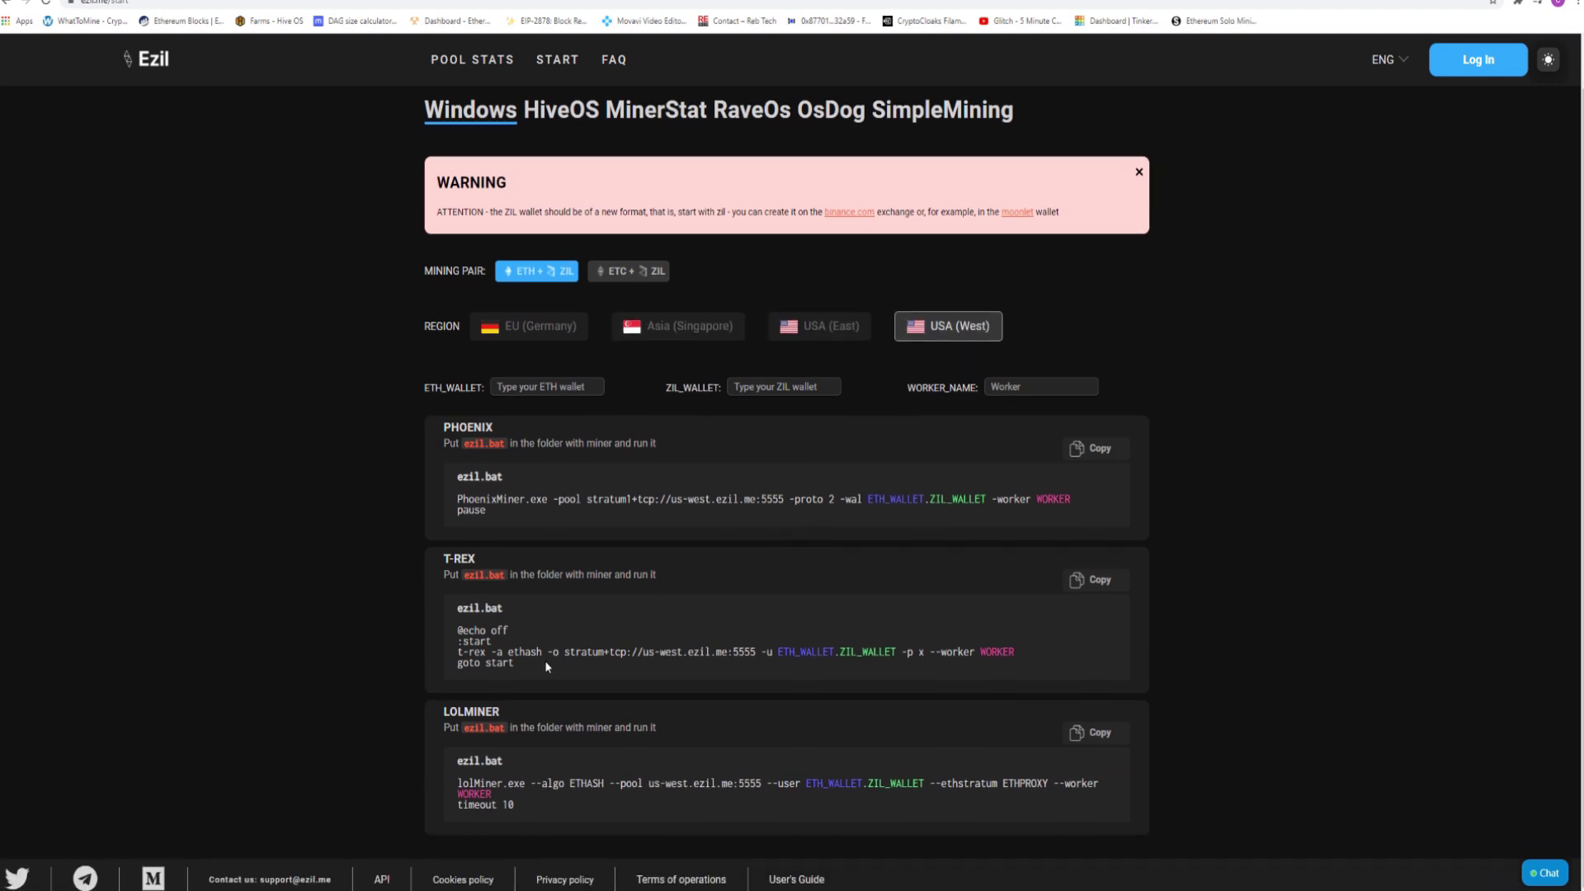
pyautogui.moveTo(518, 672); pyautogui.dragTo(459, 629)
pyautogui.rightClick(490, 641)
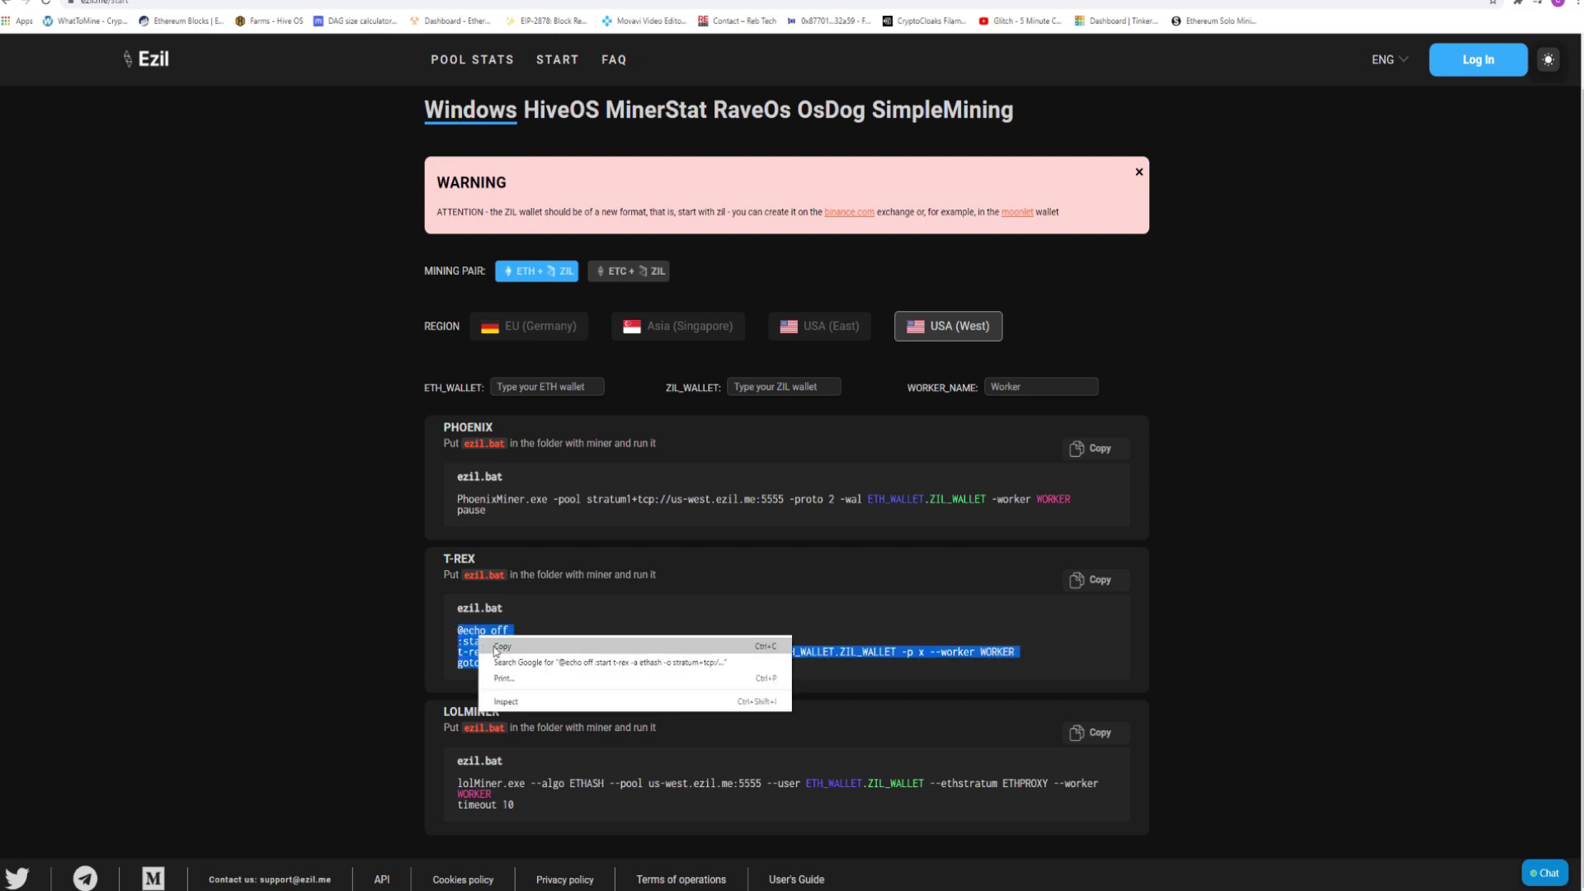
pyautogui.click(495, 644)
pyautogui.press('super+e')
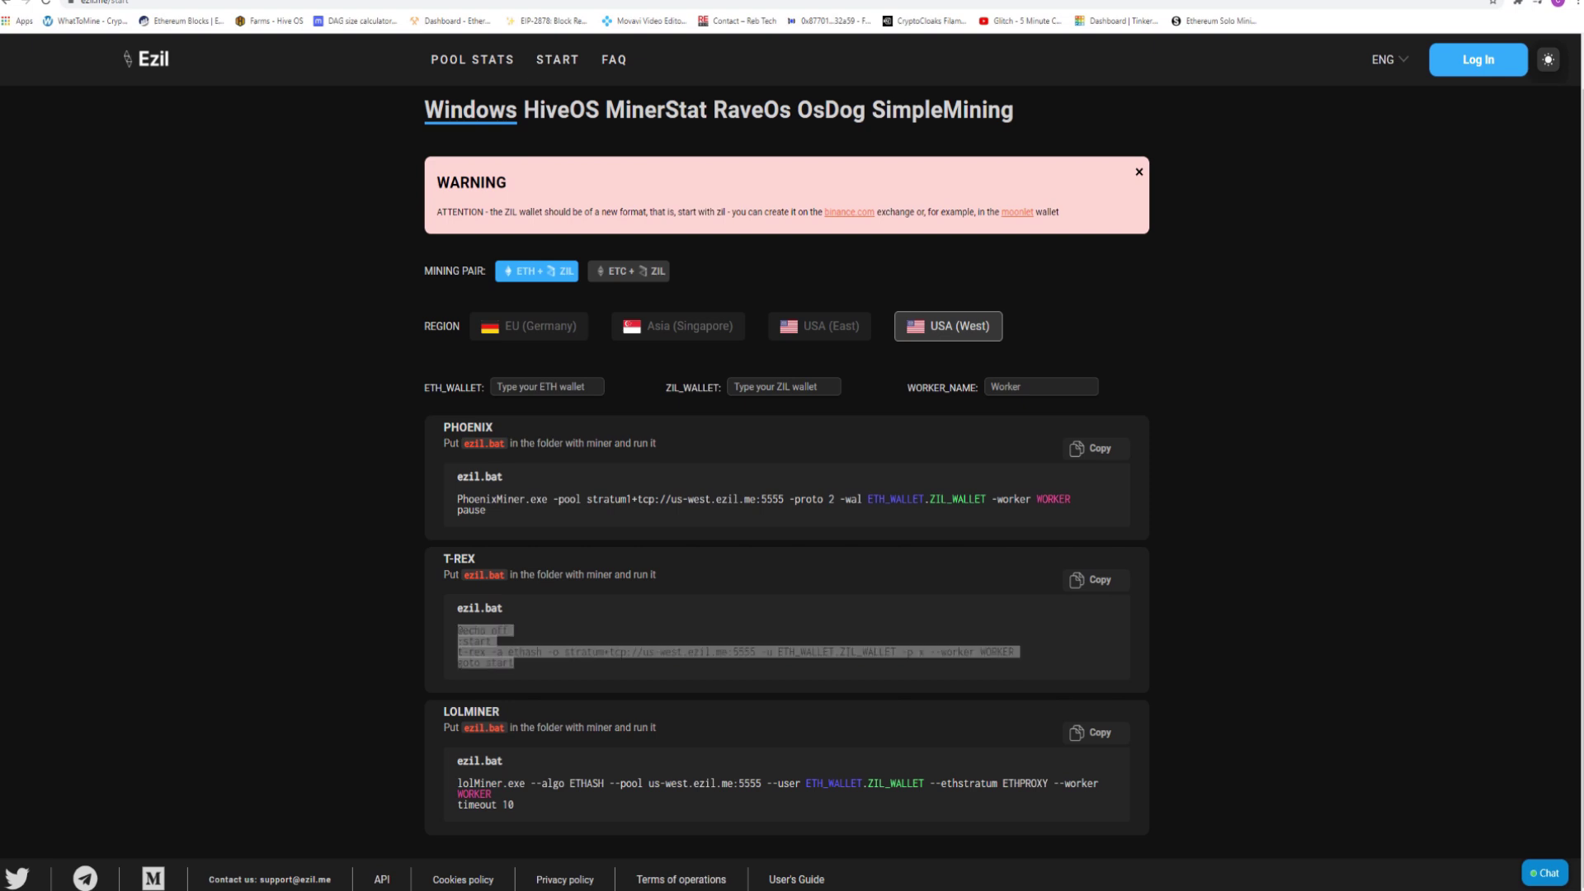
# - Browse to Programs (F:) > Miners > GPU > Ethereum > t-rex-0.19.5-win-cuda11.1 and right-click ezil-me to edit
pyautogui.scroll(-3, 489, 600)
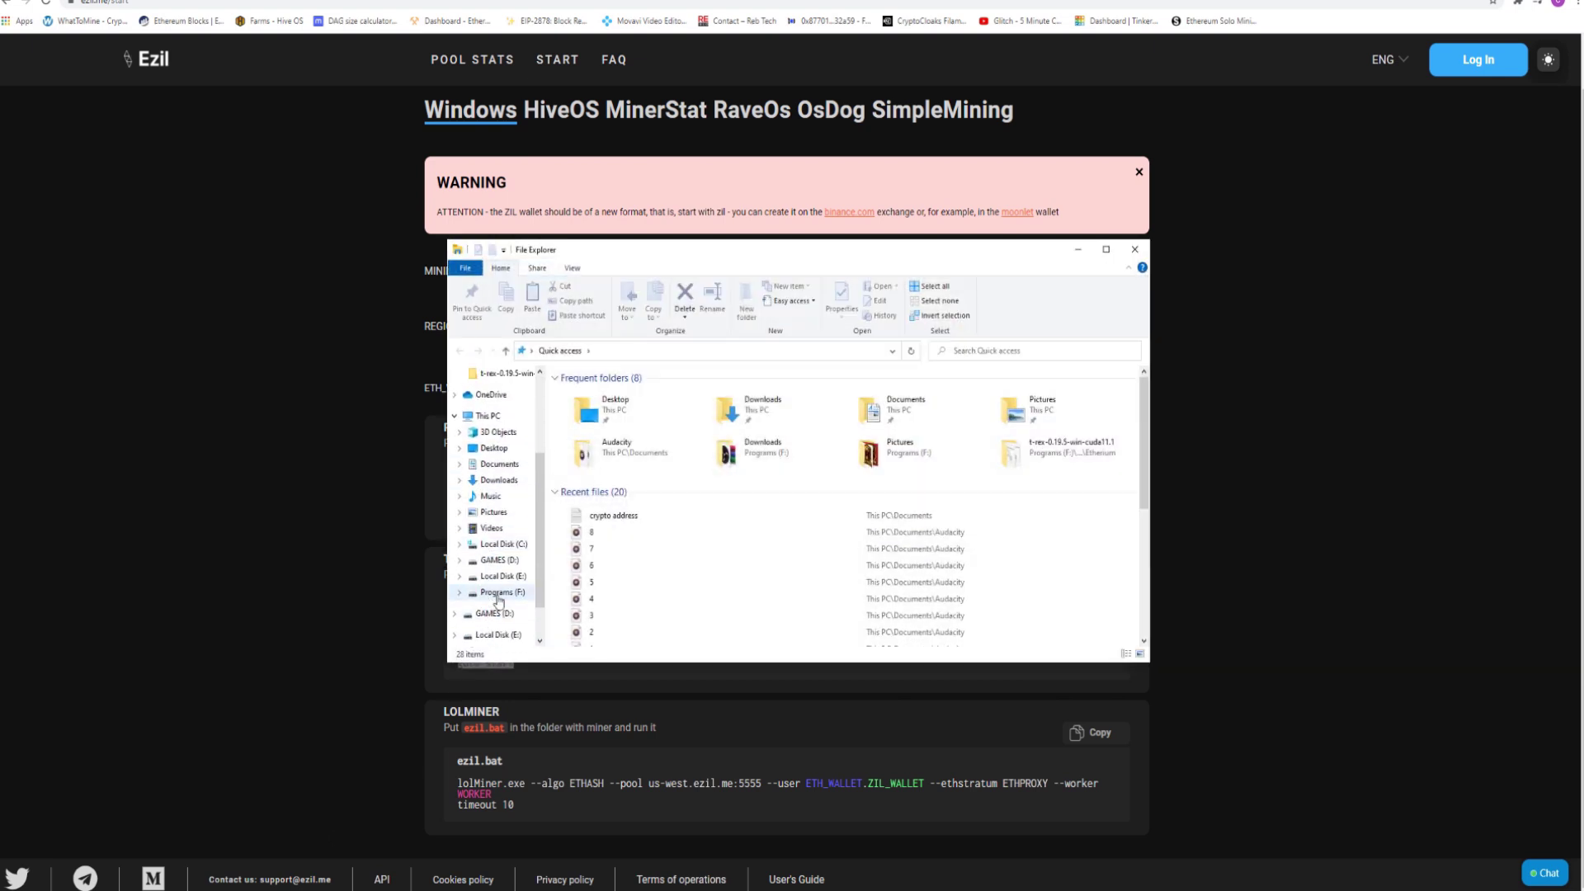
pyautogui.click(498, 592)
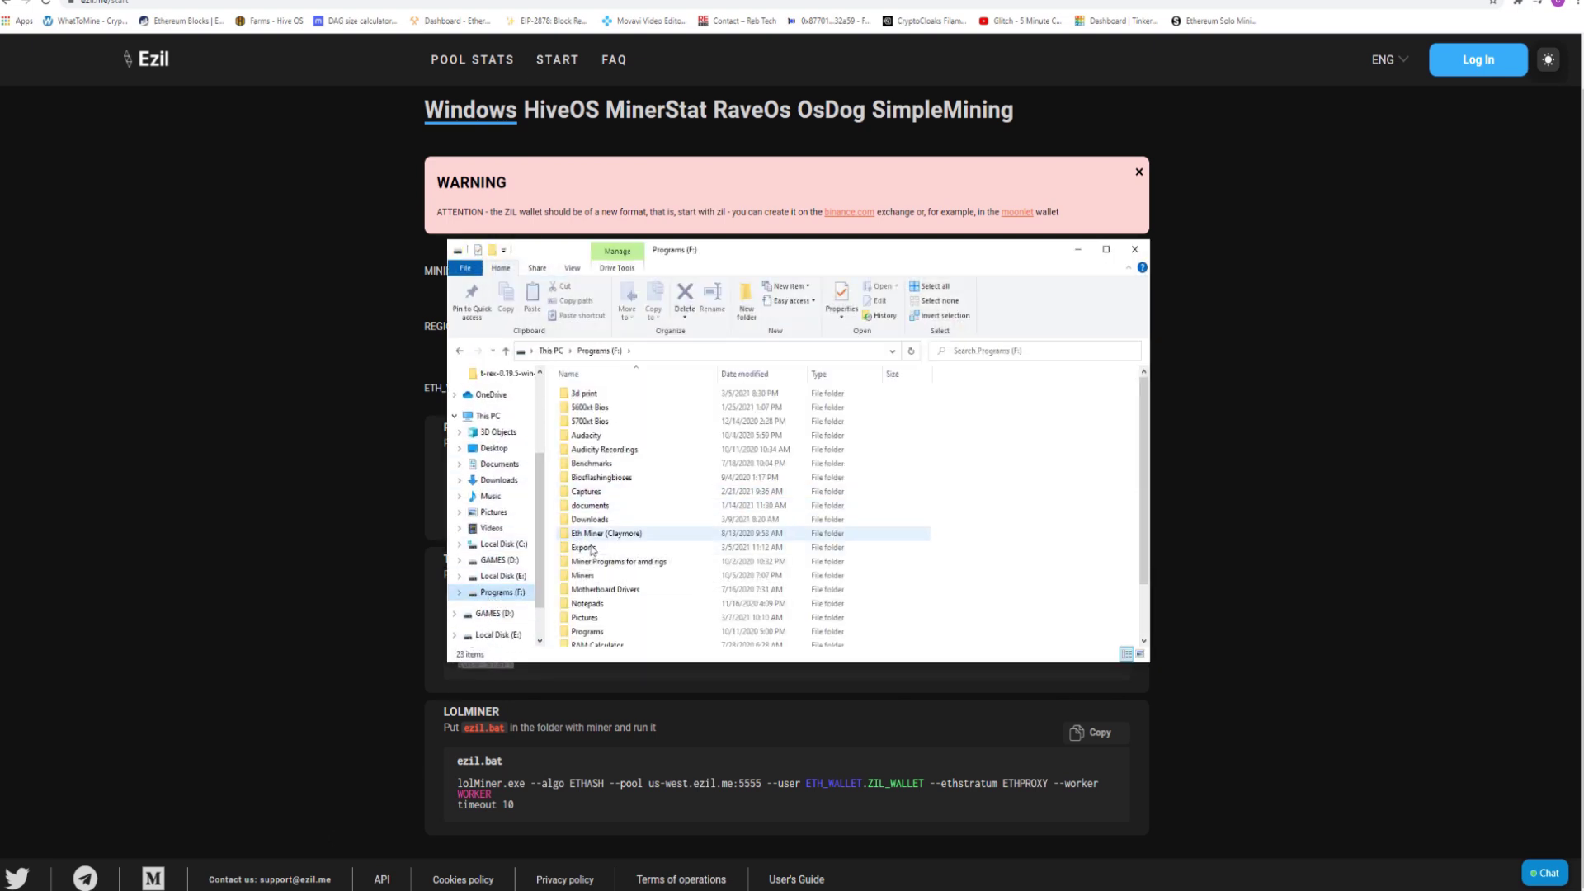
pyautogui.doubleClick(588, 576)
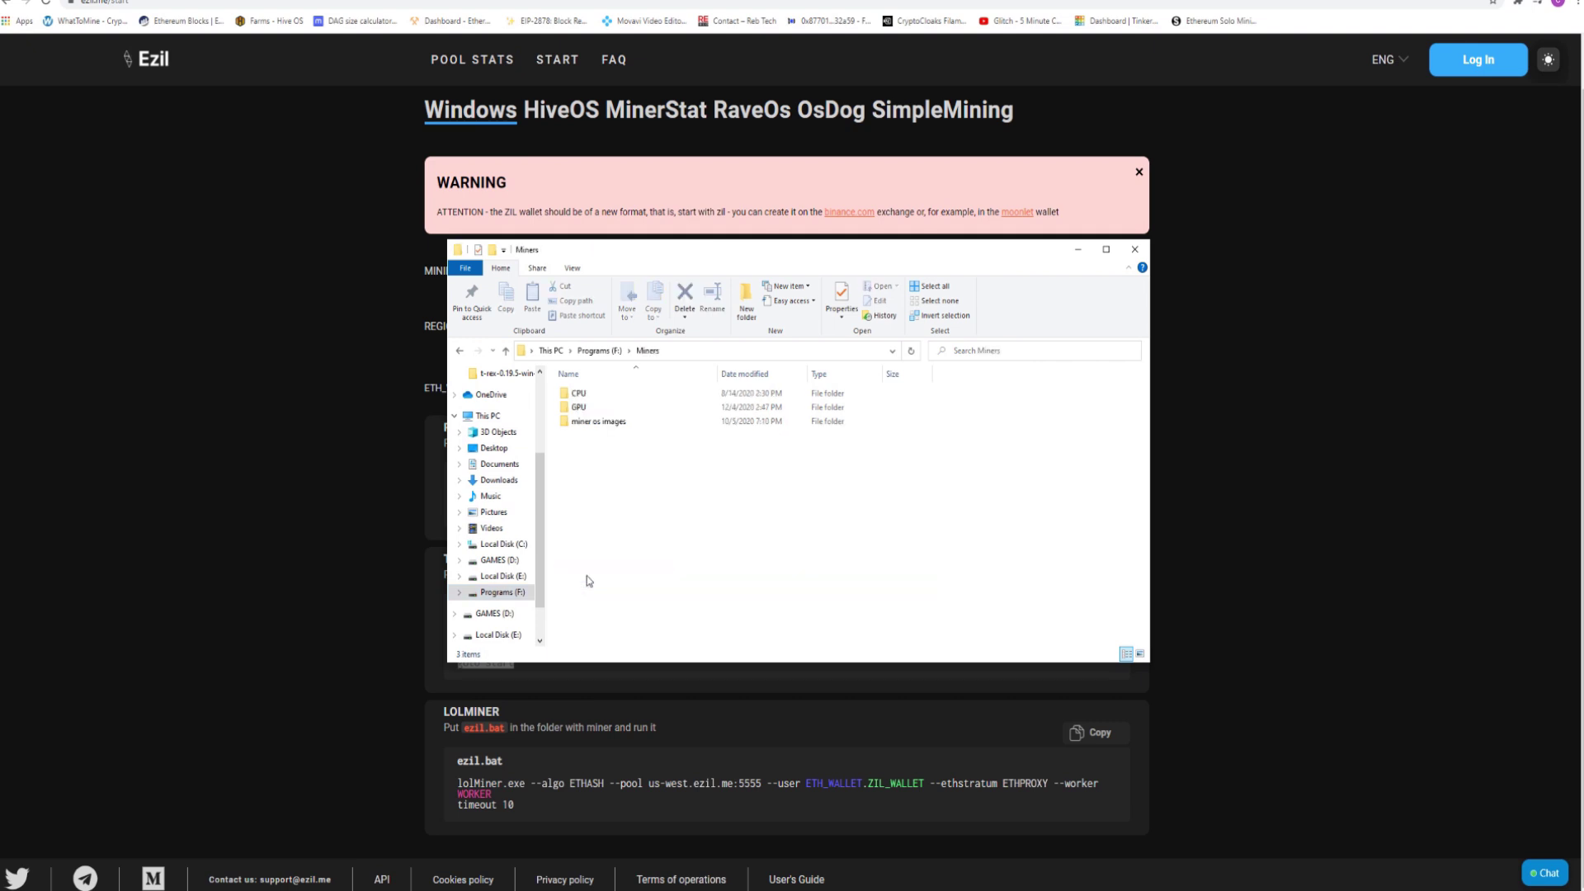
pyautogui.doubleClick(578, 408)
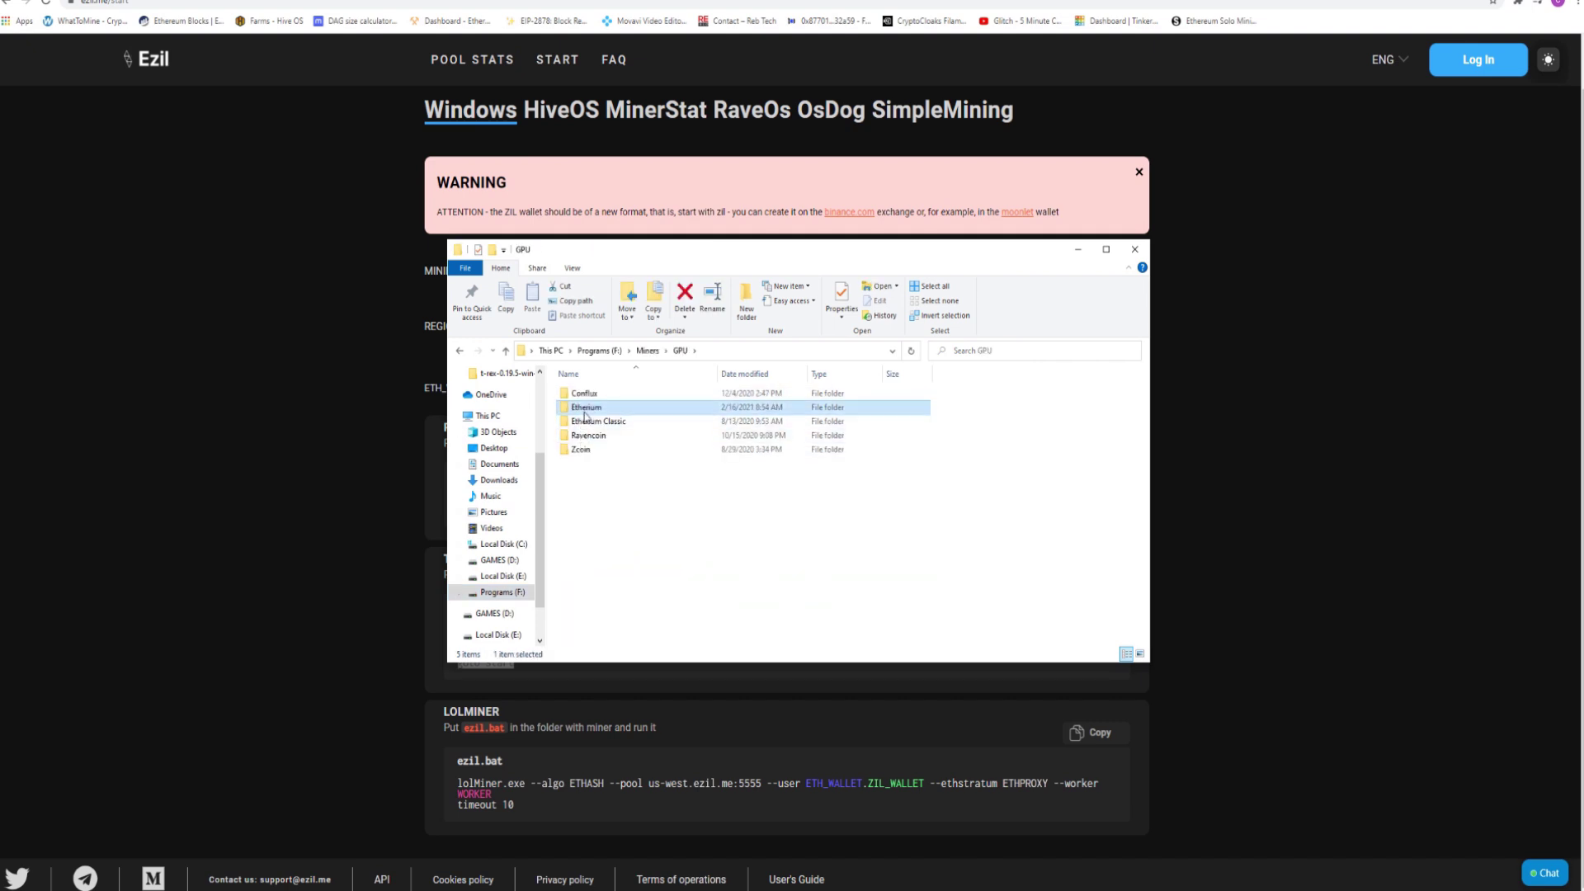
pyautogui.doubleClick(578, 408)
pyautogui.doubleClick(587, 493)
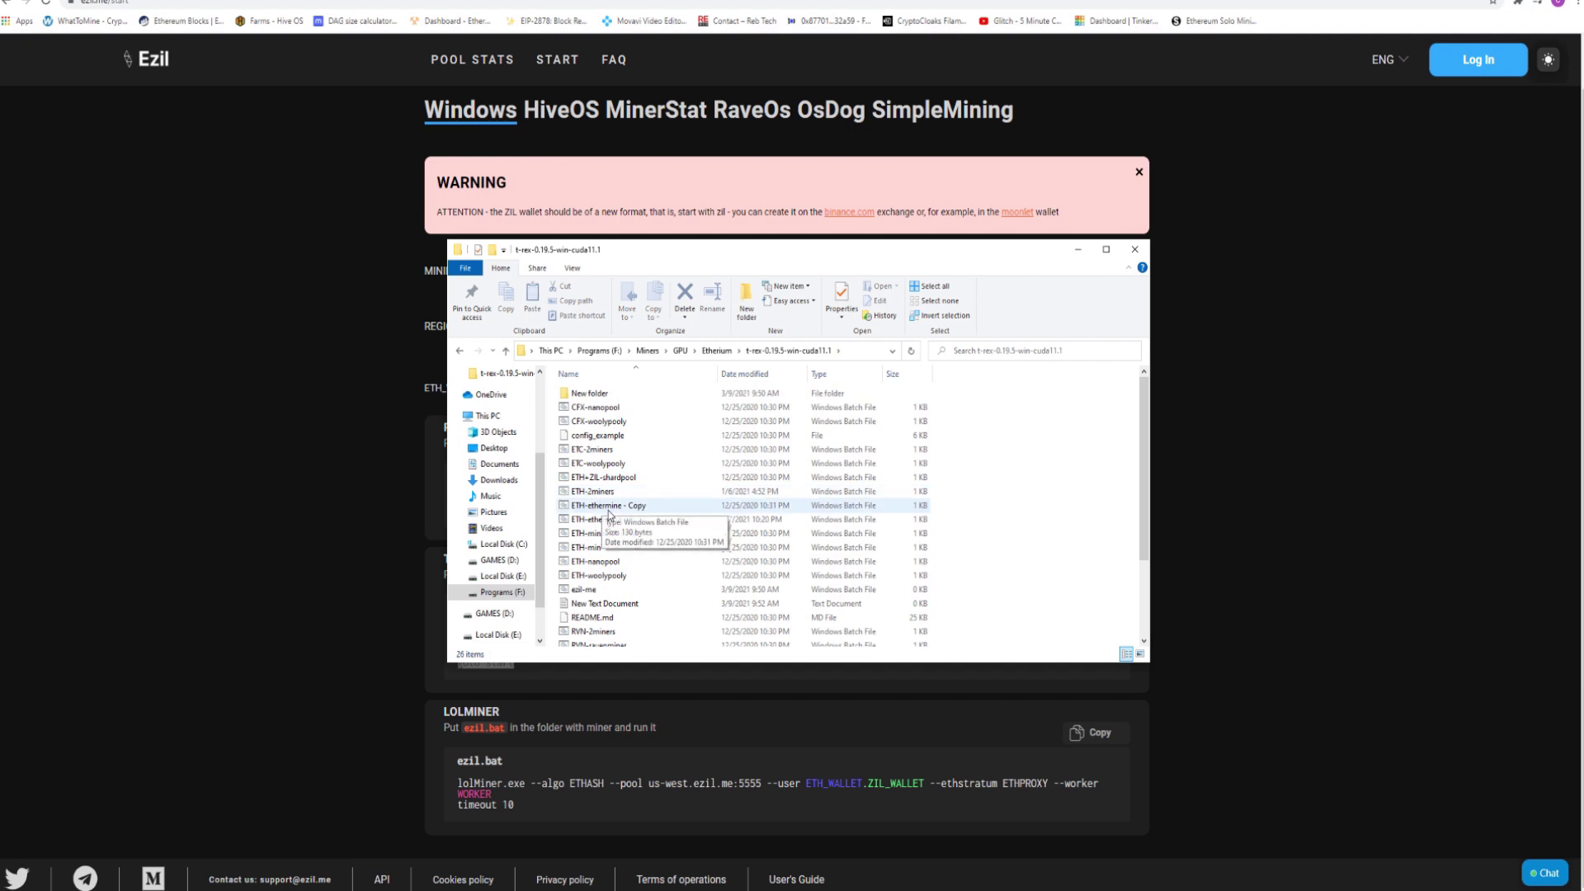
pyautogui.scroll(-1, 618, 569)
pyautogui.rightClick(582, 554)
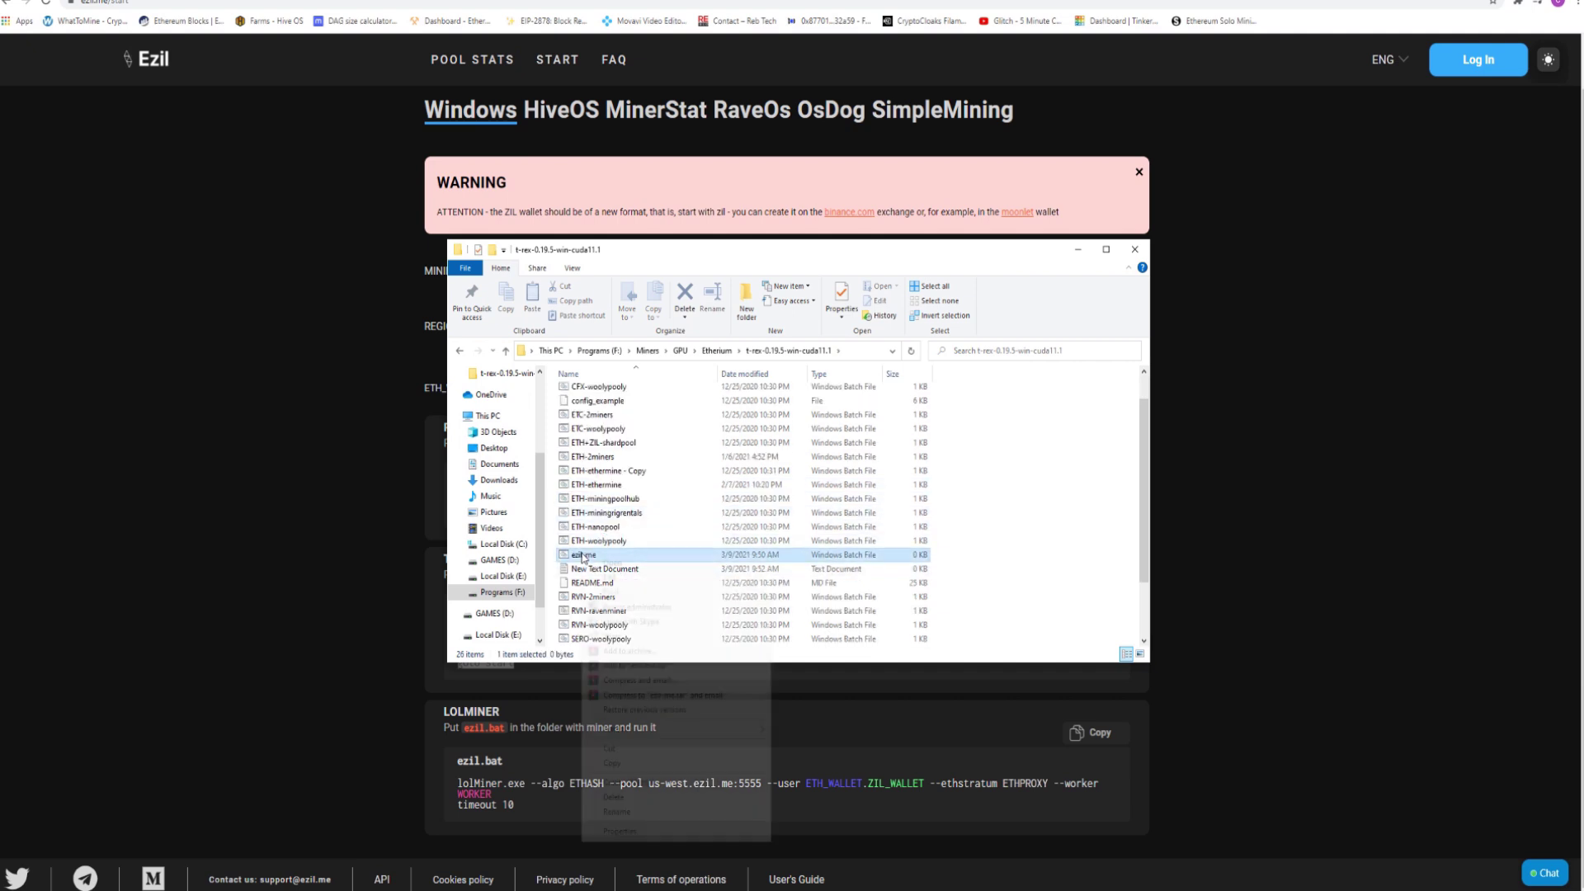
# - Paste the T-Rex mining script into ezil-me in Notepad
pyautogui.click(609, 578)
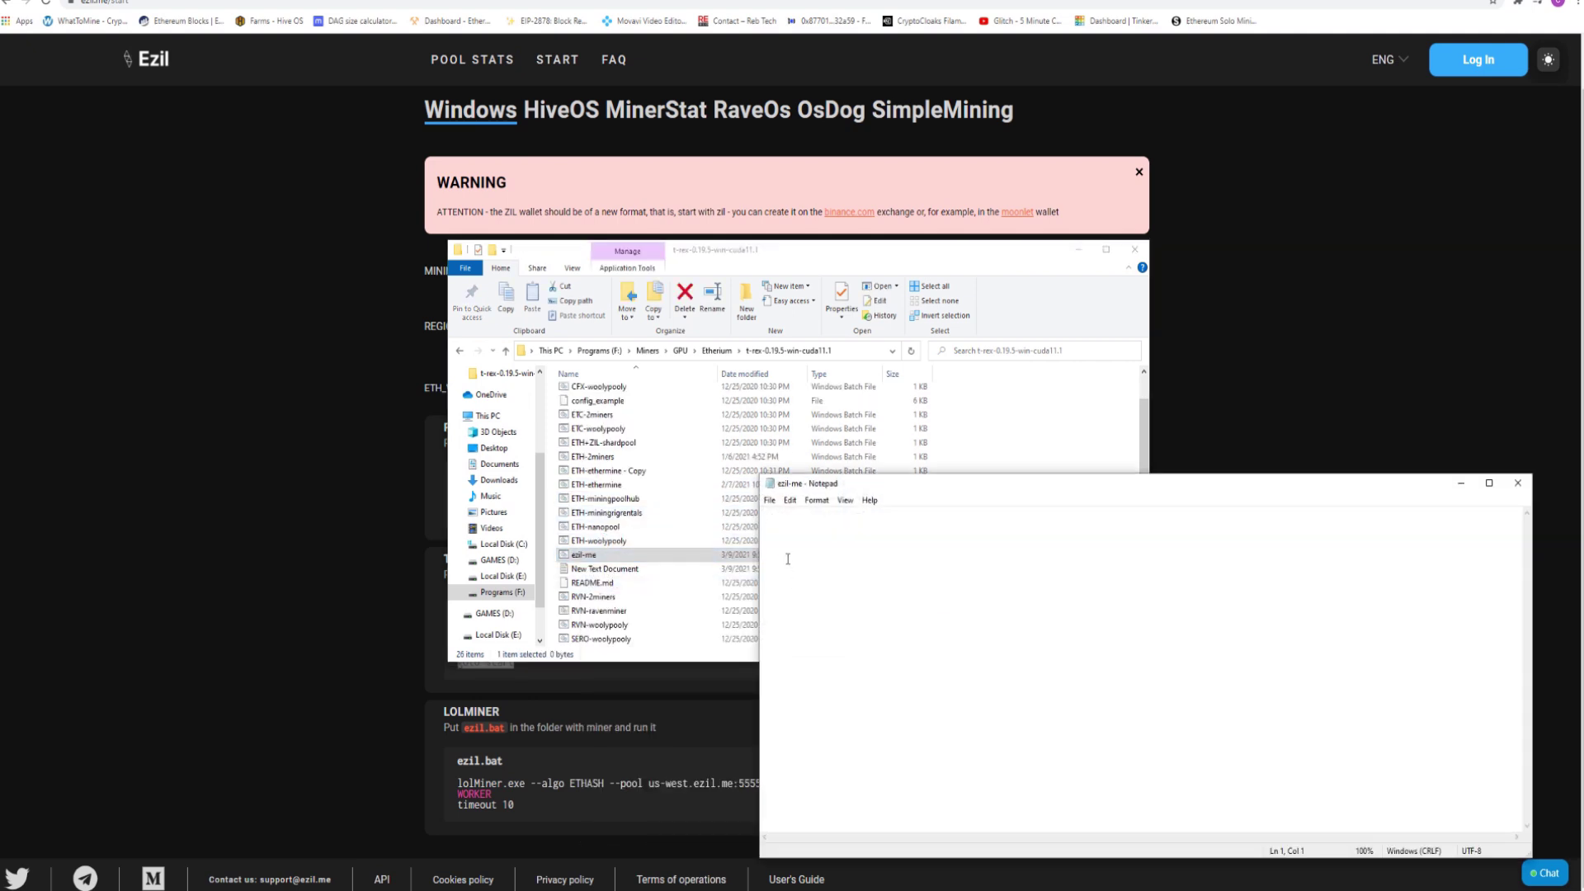
pyautogui.rightClick(785, 537)
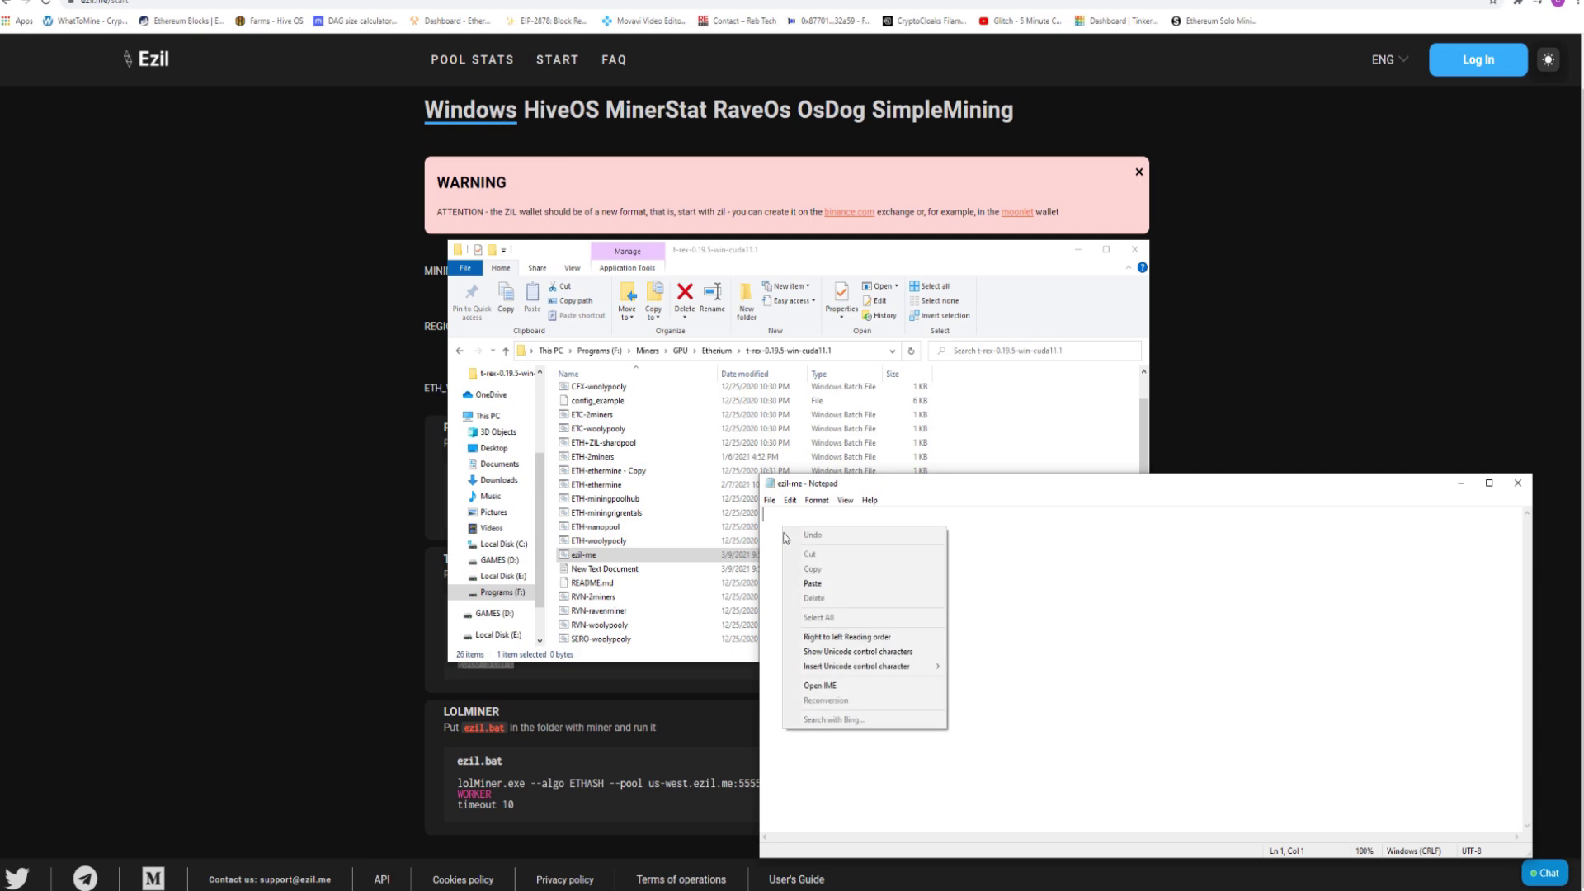
pyautogui.click(813, 583)
# - Delete the ETH_WALLET.ZIL_WALLET placeholder after -u
pyautogui.moveTo(1102, 485); pyautogui.dragTo(680, 425)
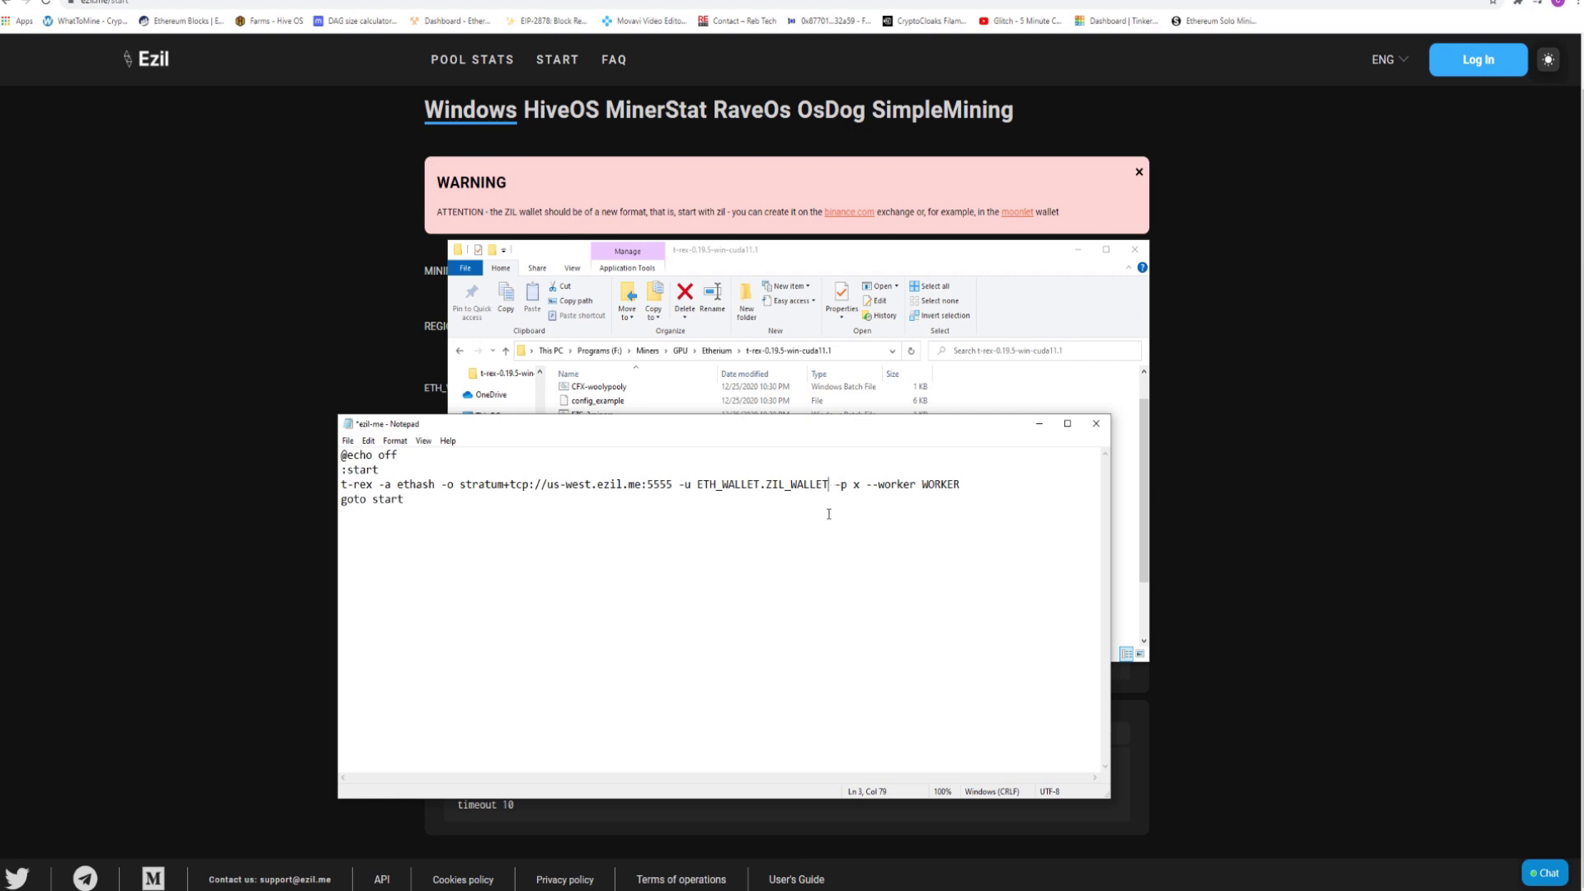
pyautogui.press('Delete')
pyautogui.press('BackSpace')
pyautogui.press('BackSpace')
pyautogui.press('BackSpace')
pyautogui.press('BackSpace')
pyautogui.press('BackSpace')
pyautogui.press('BackSpace')
pyautogui.press('BackSpace')
pyautogui.press('BackSpace')
pyautogui.press('BackSpace')
pyautogui.press('BackSpace')
pyautogui.press('BackSpace')
pyautogui.press('BackSpace')
pyautogui.press('BackSpace')
pyautogui.press('BackSpace')
pyautogui.press('BackSpace')
pyautogui.press('BackSpace')
pyautogui.press('BackSpace')
pyautogui.press('BackSpace')
pyautogui.press('BackSpace')
pyautogui.press('BackSpace')
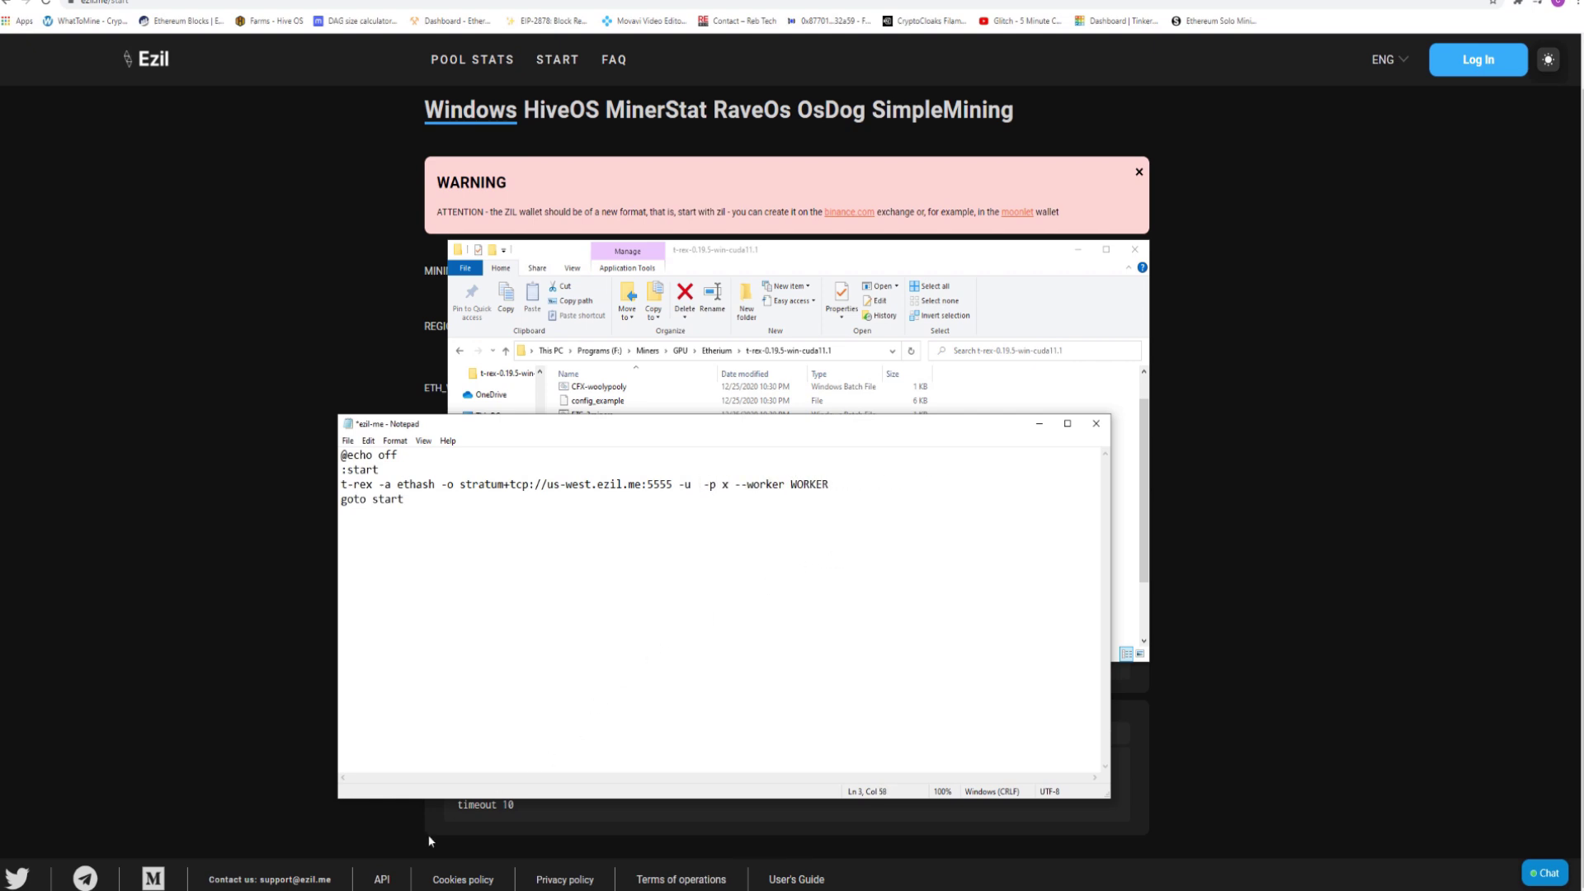
pyautogui.click(873, 256)
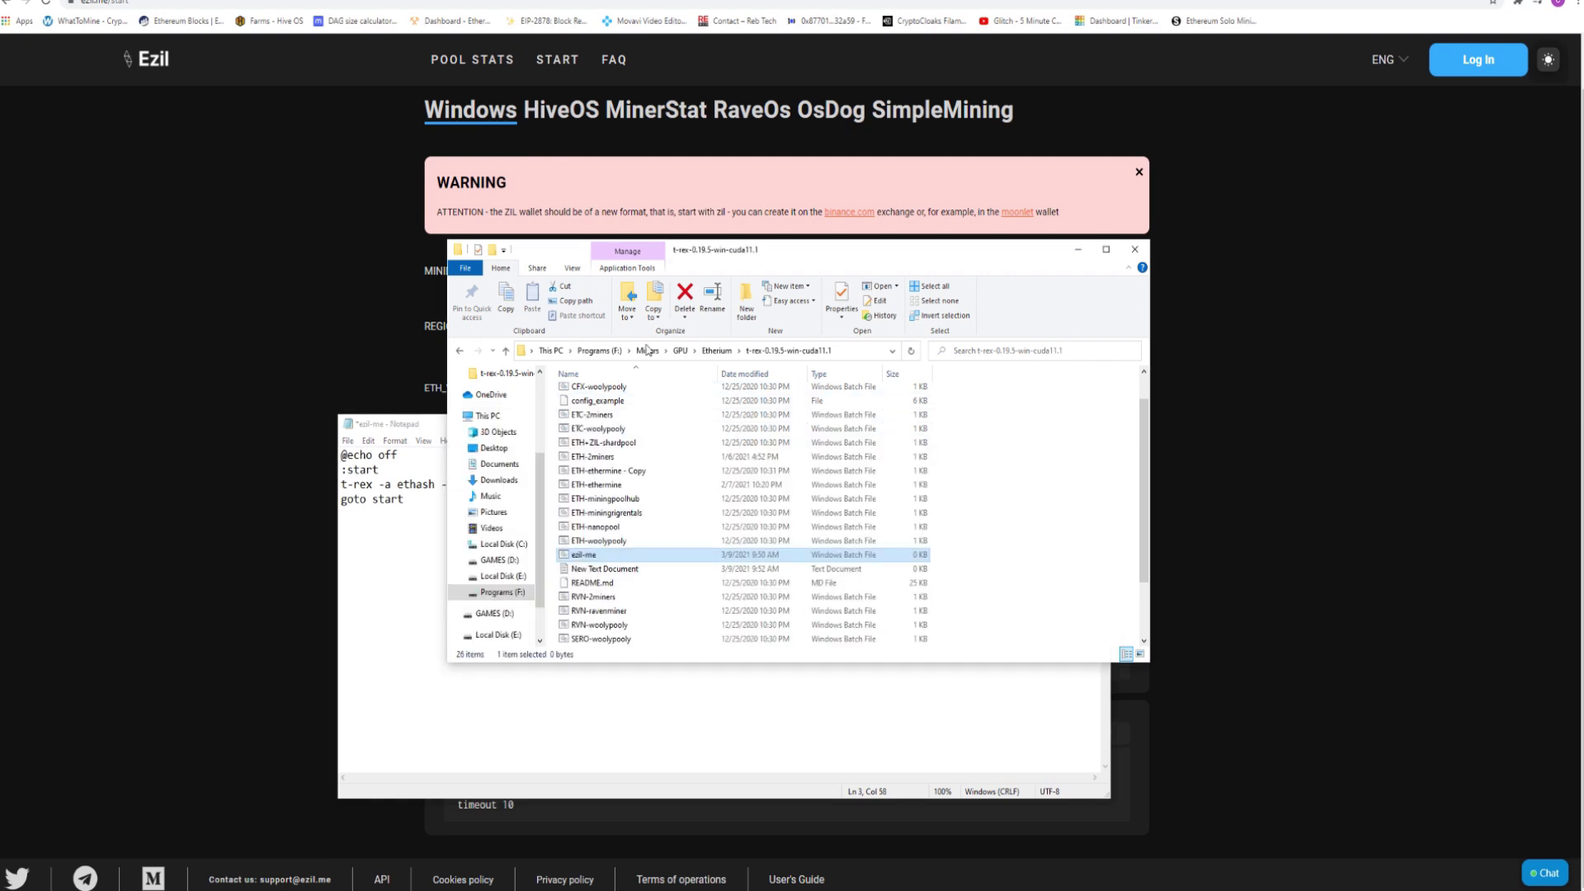
# - Copy the ETC wallet address from crypto address.txt and paste it after -u, followed by a dot
pyautogui.click(498, 463)
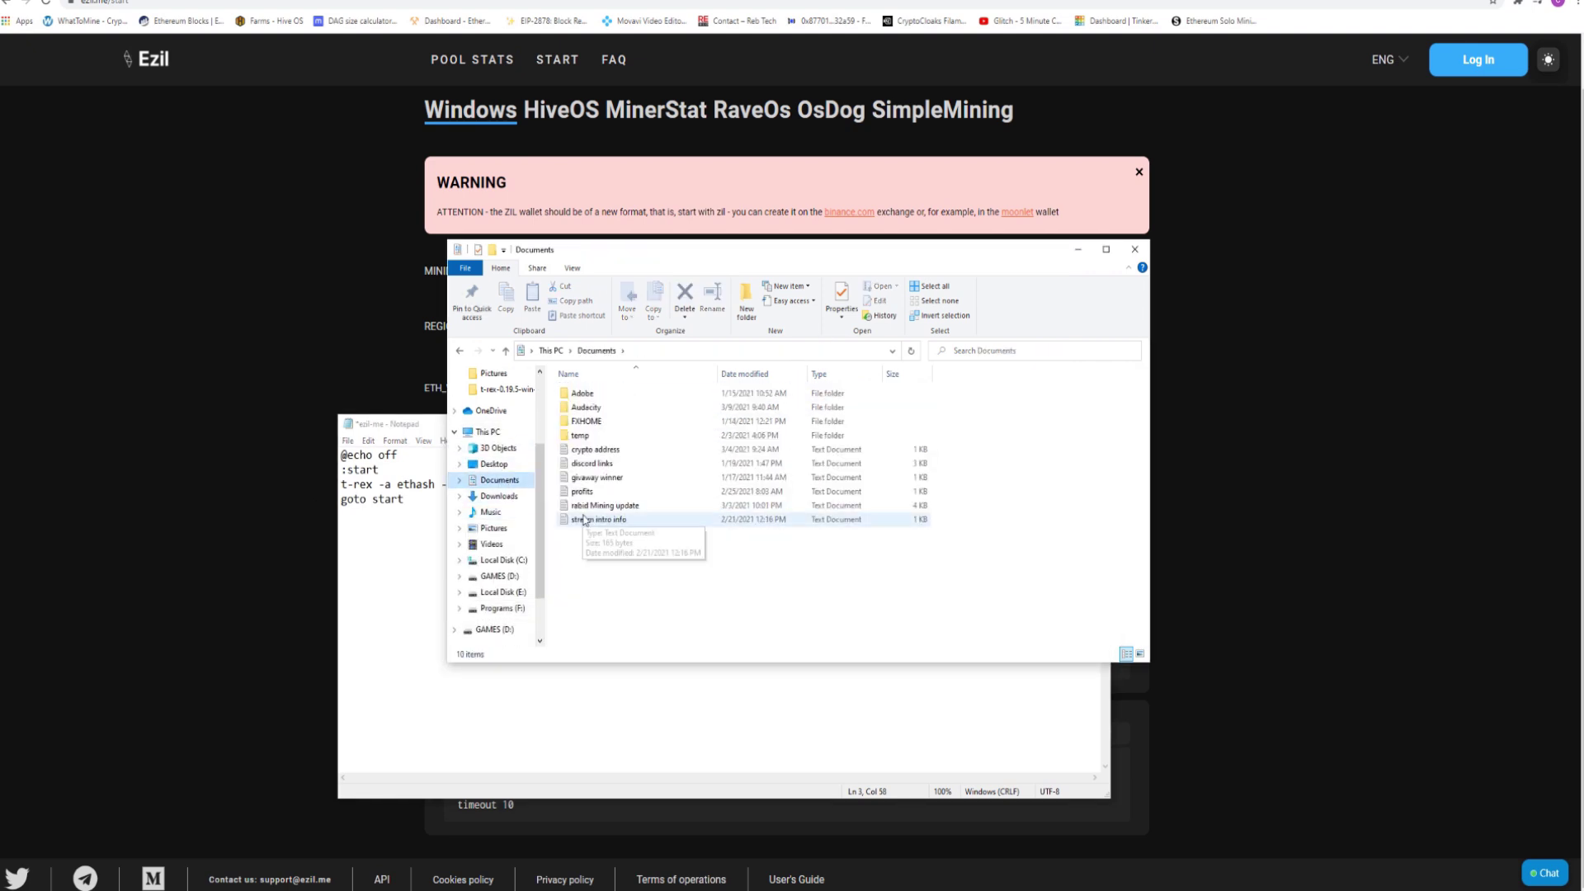
pyautogui.doubleClick(596, 449)
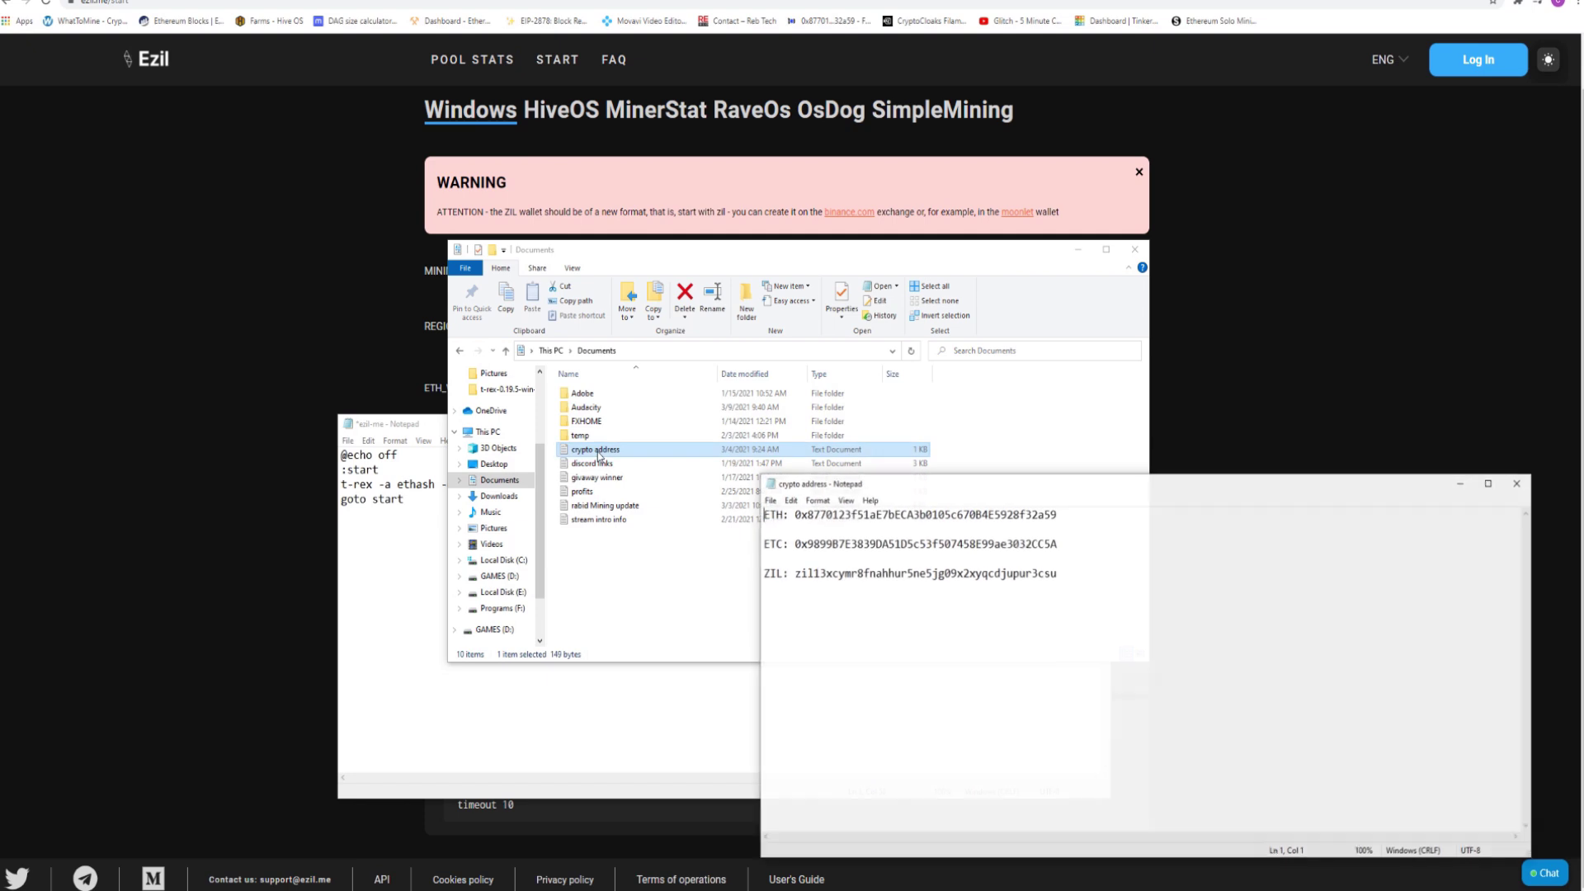
pyautogui.click(1135, 249)
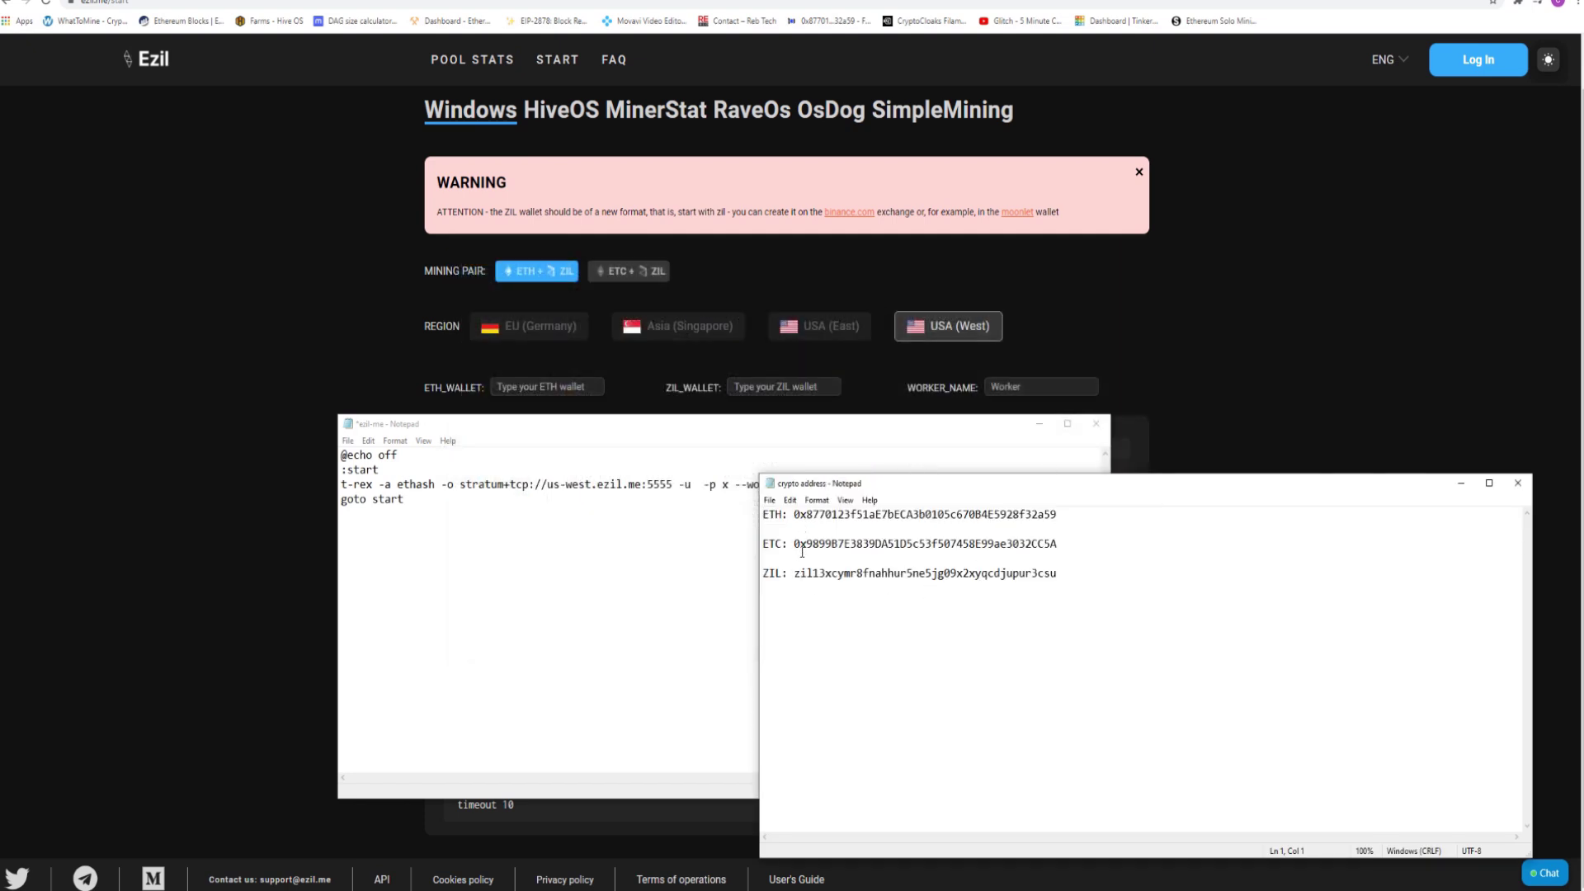
pyautogui.moveTo(801, 553); pyautogui.dragTo(1060, 550)
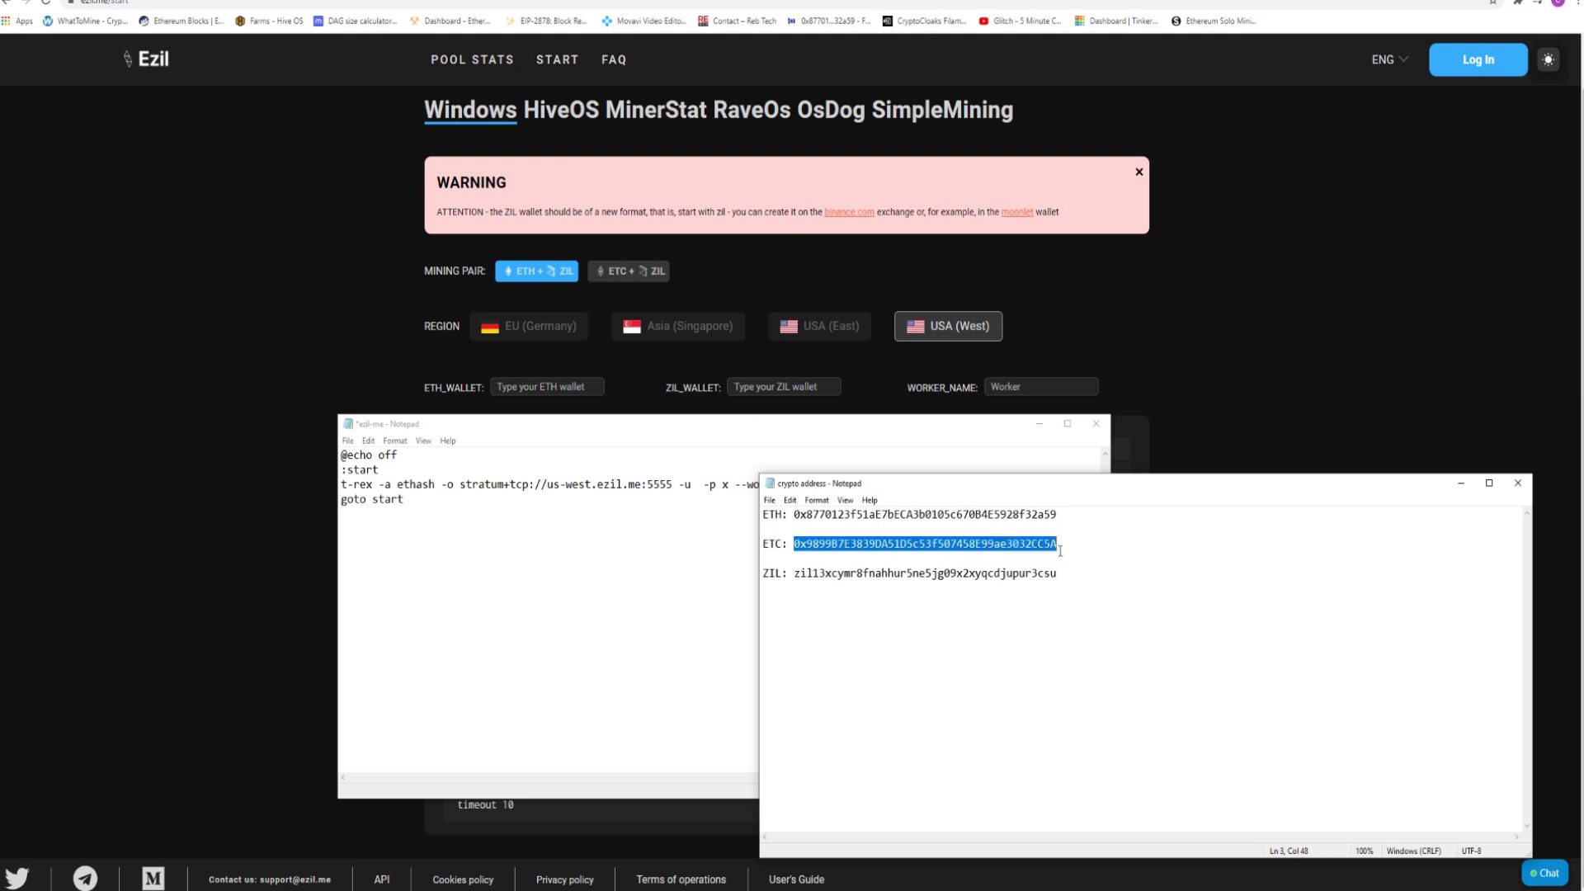
pyautogui.rightClick(1043, 550)
pyautogui.click(1072, 588)
pyautogui.click(621, 443)
pyautogui.click(709, 487)
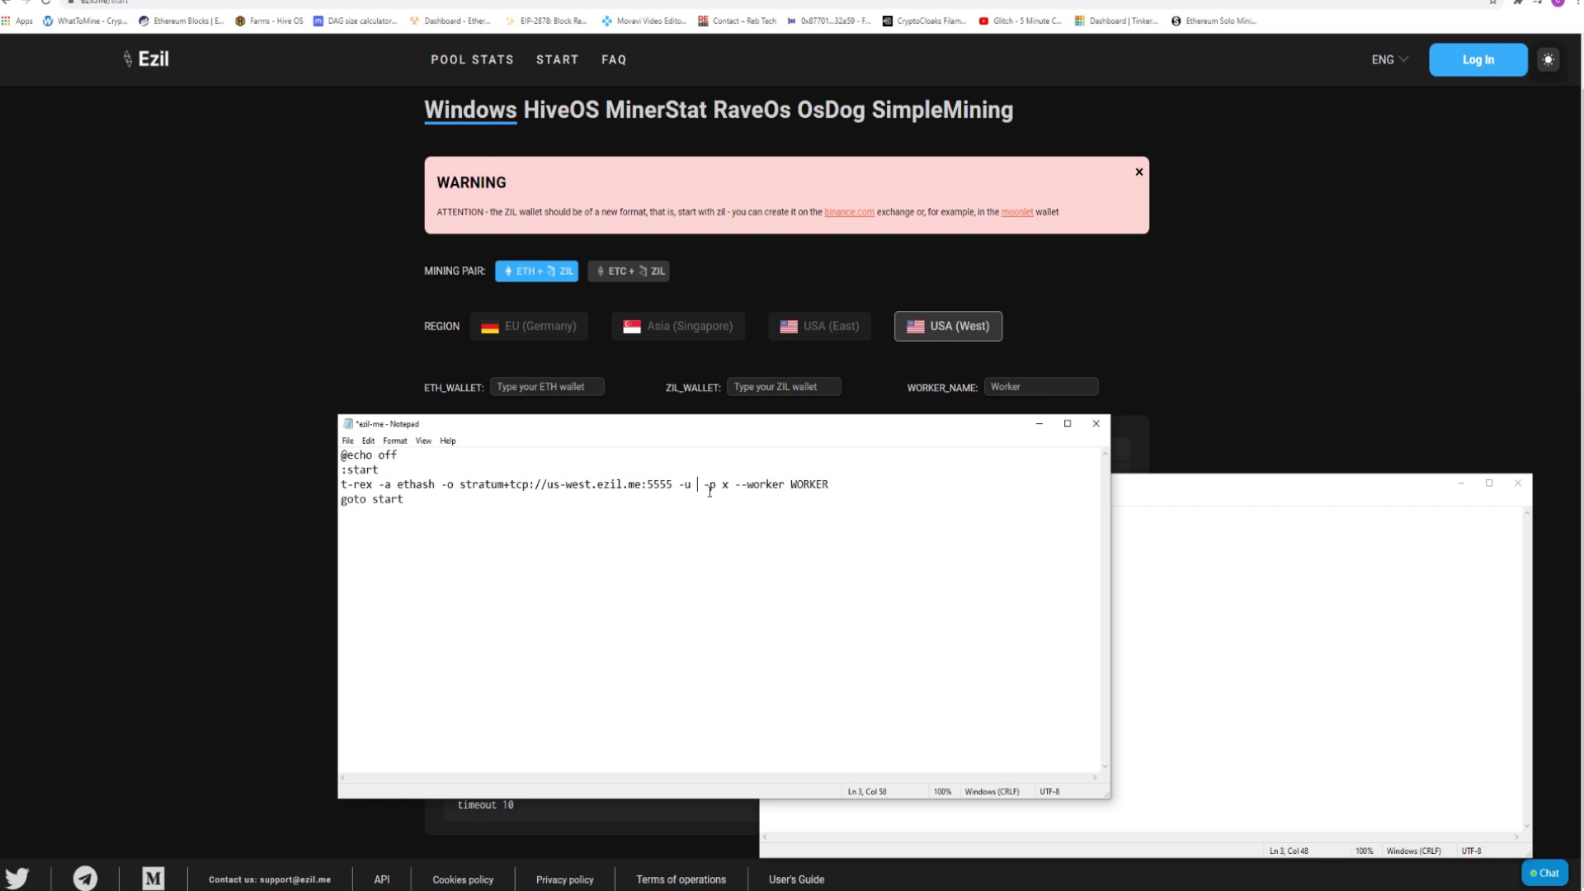
pyautogui.hotkey('ctrl', 'v')
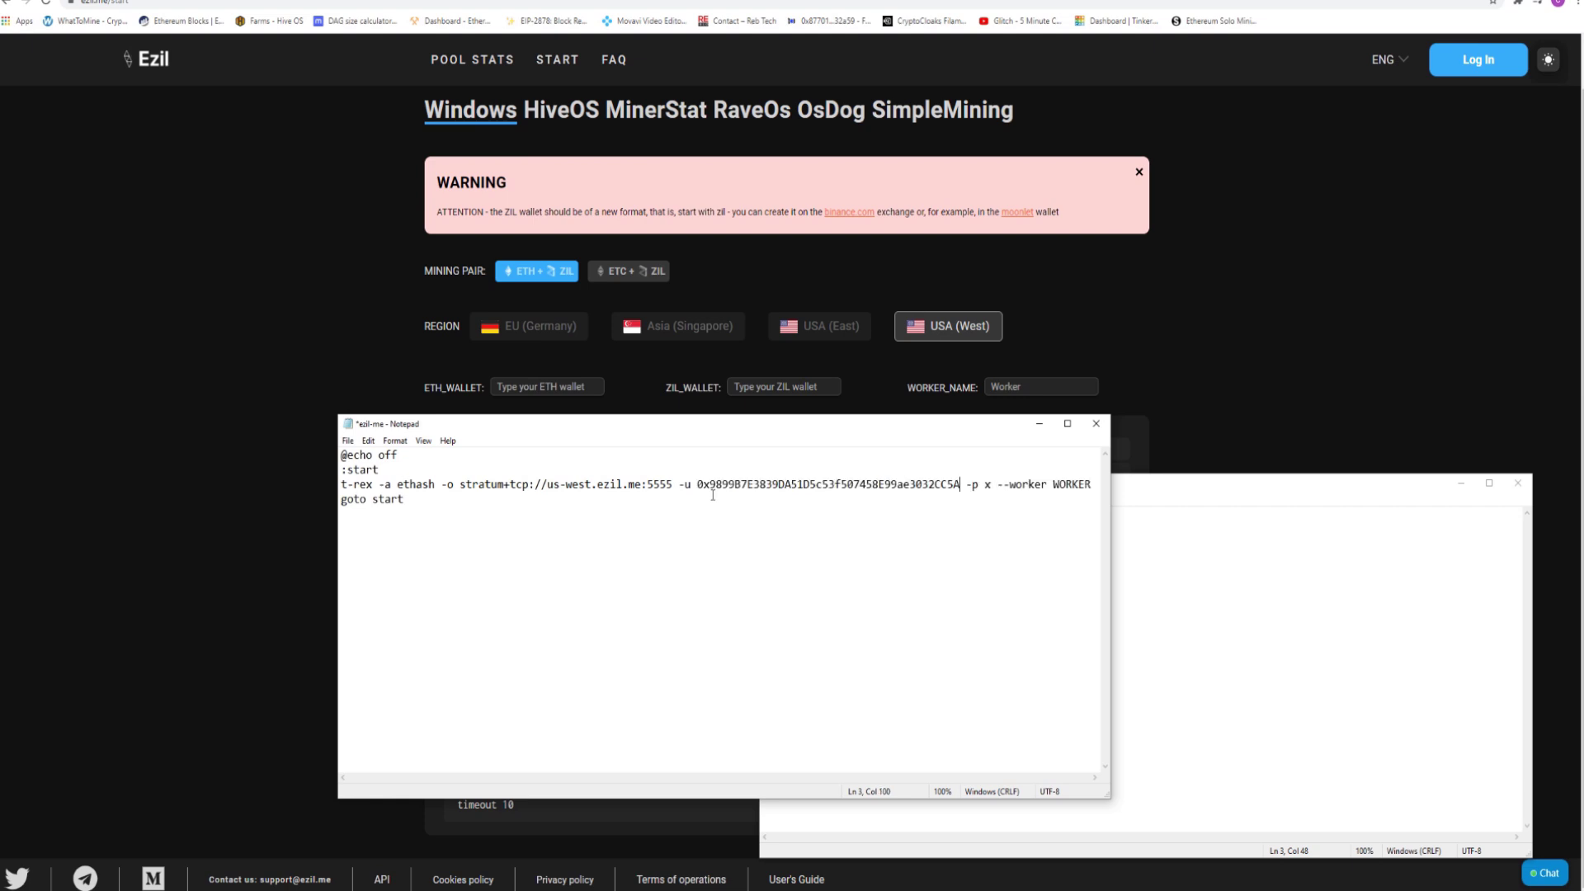
pyautogui.write('.')
# - Copy the ZIL wallet address from crypto address.txt and paste it after the ETC address
pyautogui.click(1164, 499)
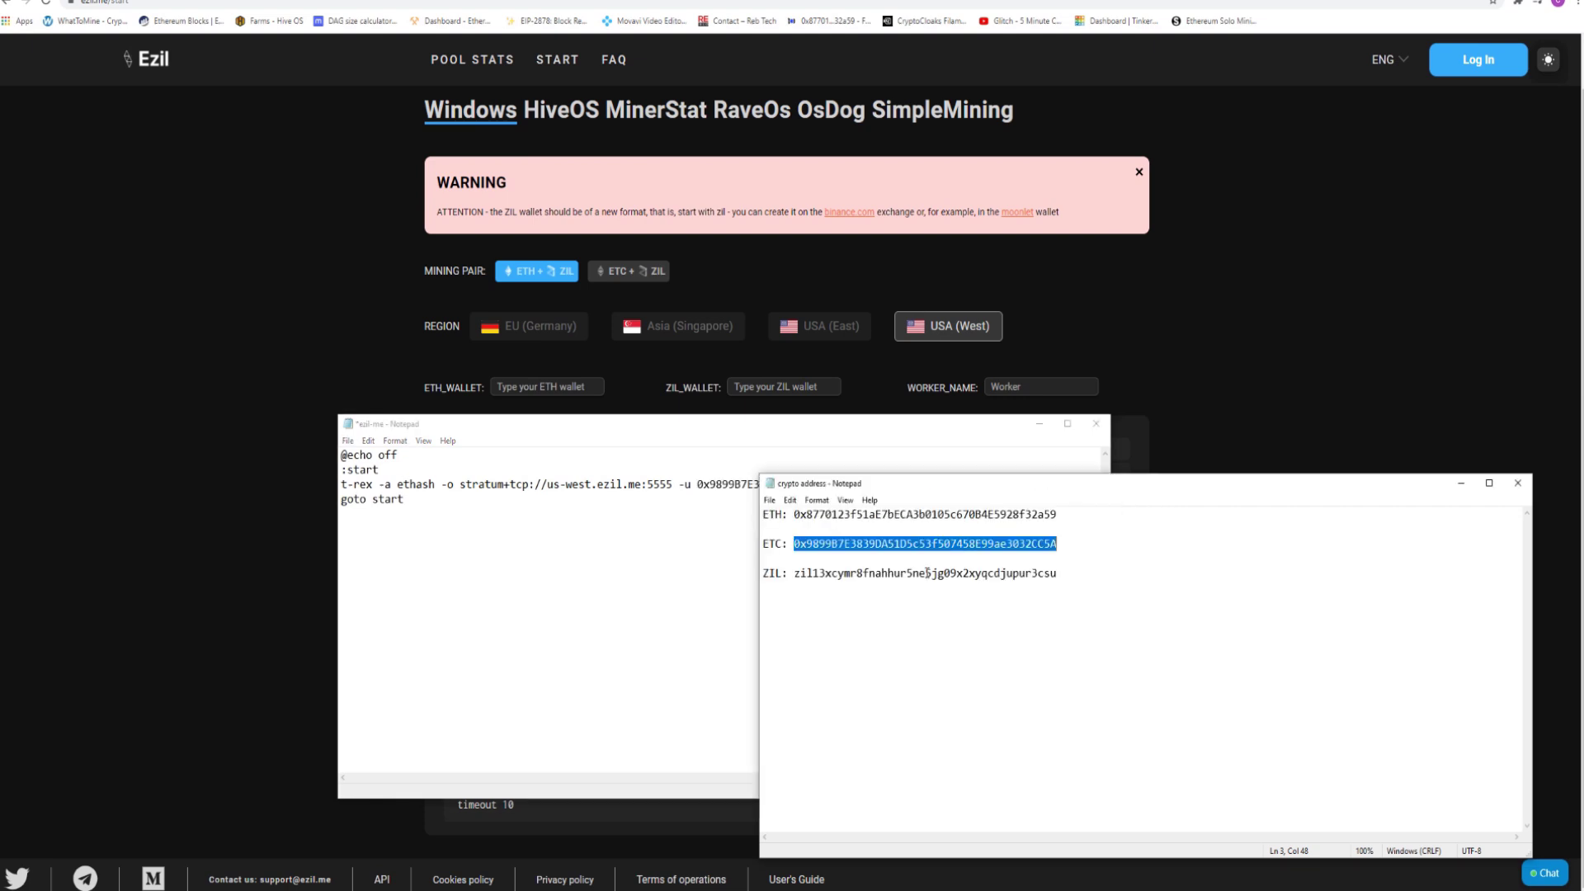
pyautogui.moveTo(795, 577); pyautogui.dragTo(1062, 580)
pyautogui.rightClick(1042, 583)
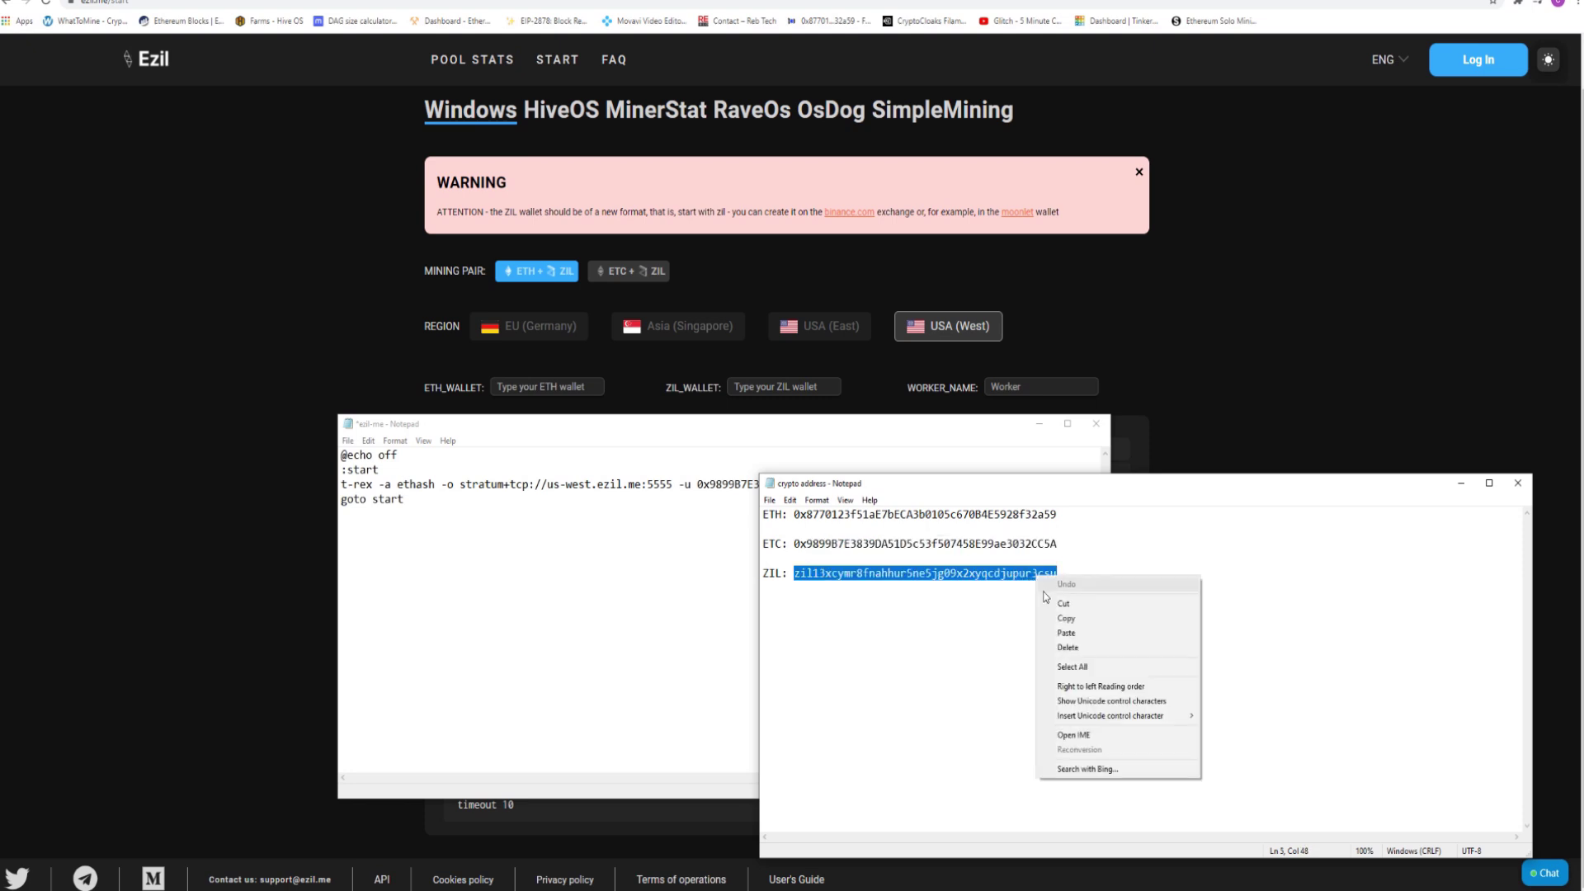
pyautogui.click(1052, 614)
pyautogui.click(1518, 483)
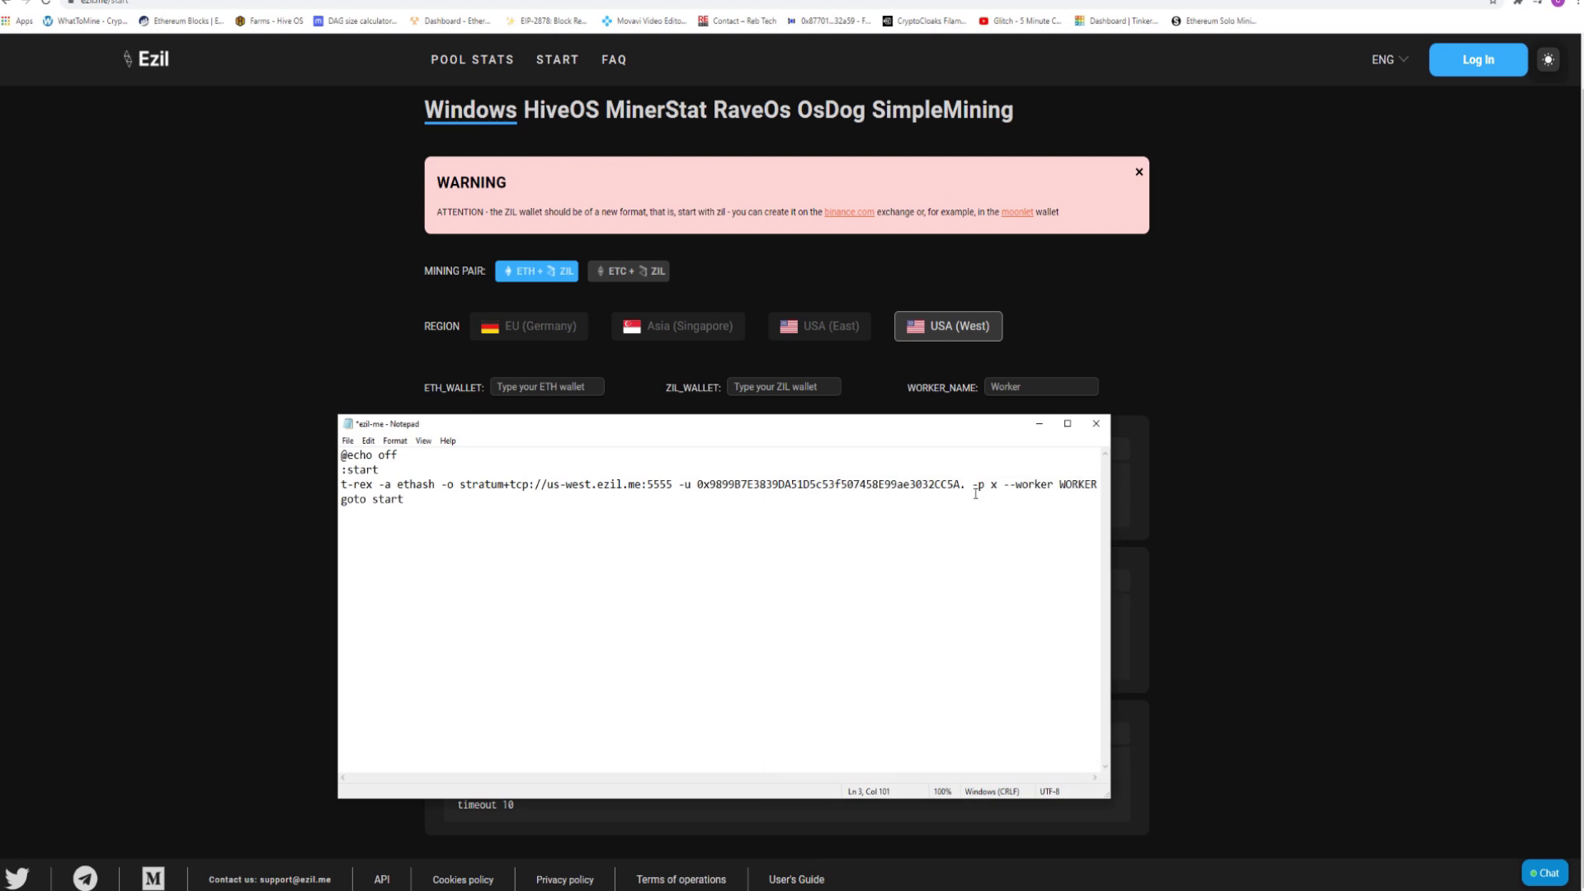
pyautogui.hotkey('ctrl', 'v')
# - Replace WORKER with the worker name 'rabidmingpc' and save ezil-me
pyautogui.click(1061, 488)
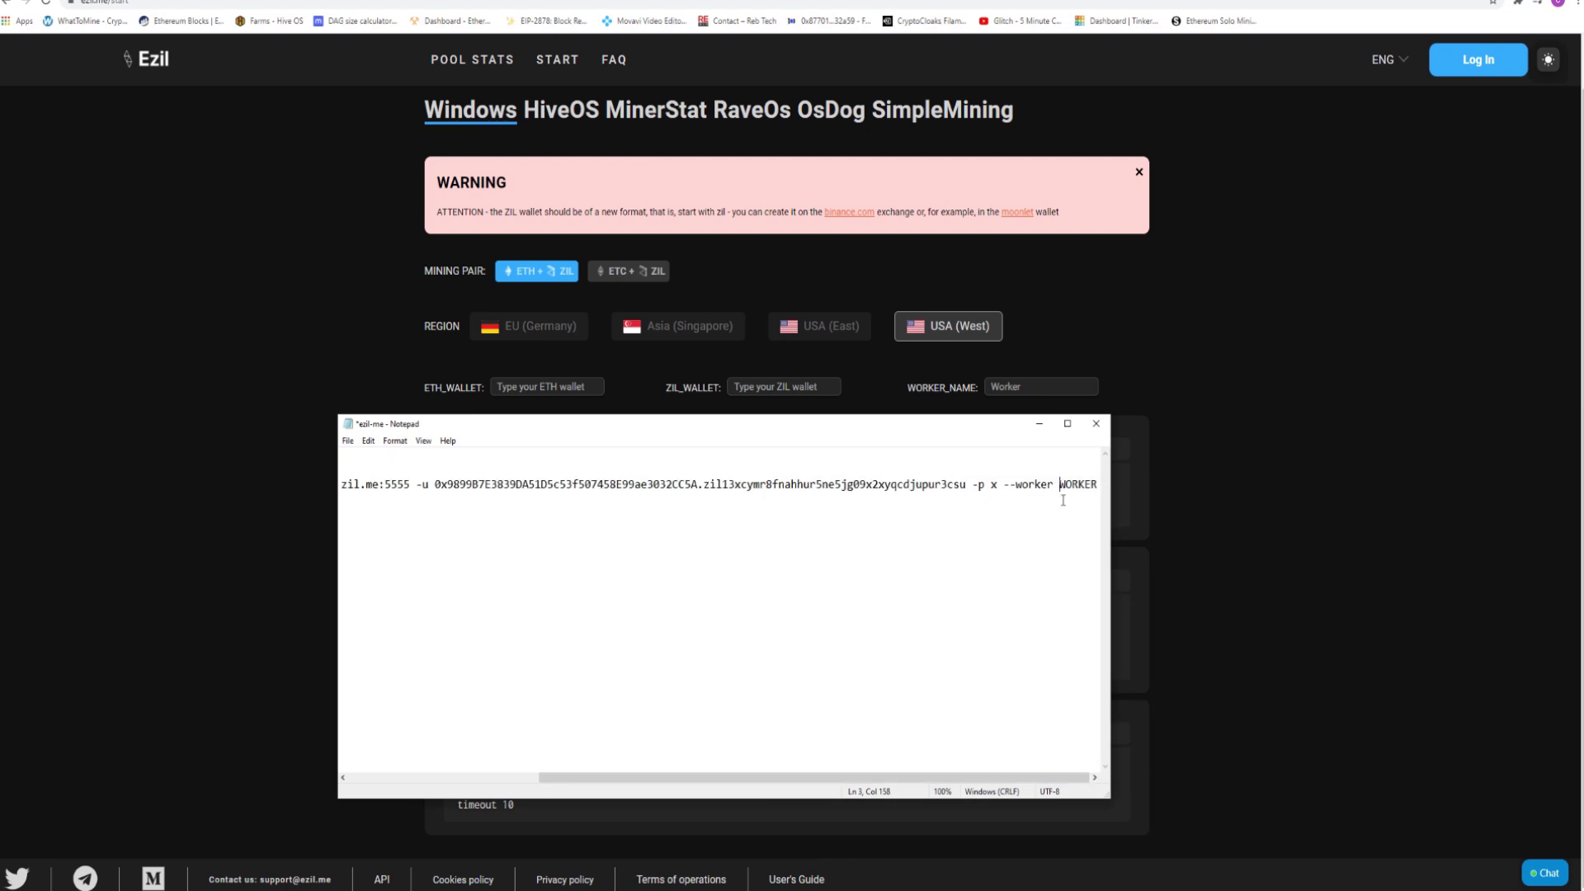
pyautogui.press('Delete')
pyautogui.press('Delete')
pyautogui.press('Delete')
pyautogui.press('Delete')
pyautogui.press('Delete')
pyautogui.press('Delete')
pyautogui.write('rabidmingpc')
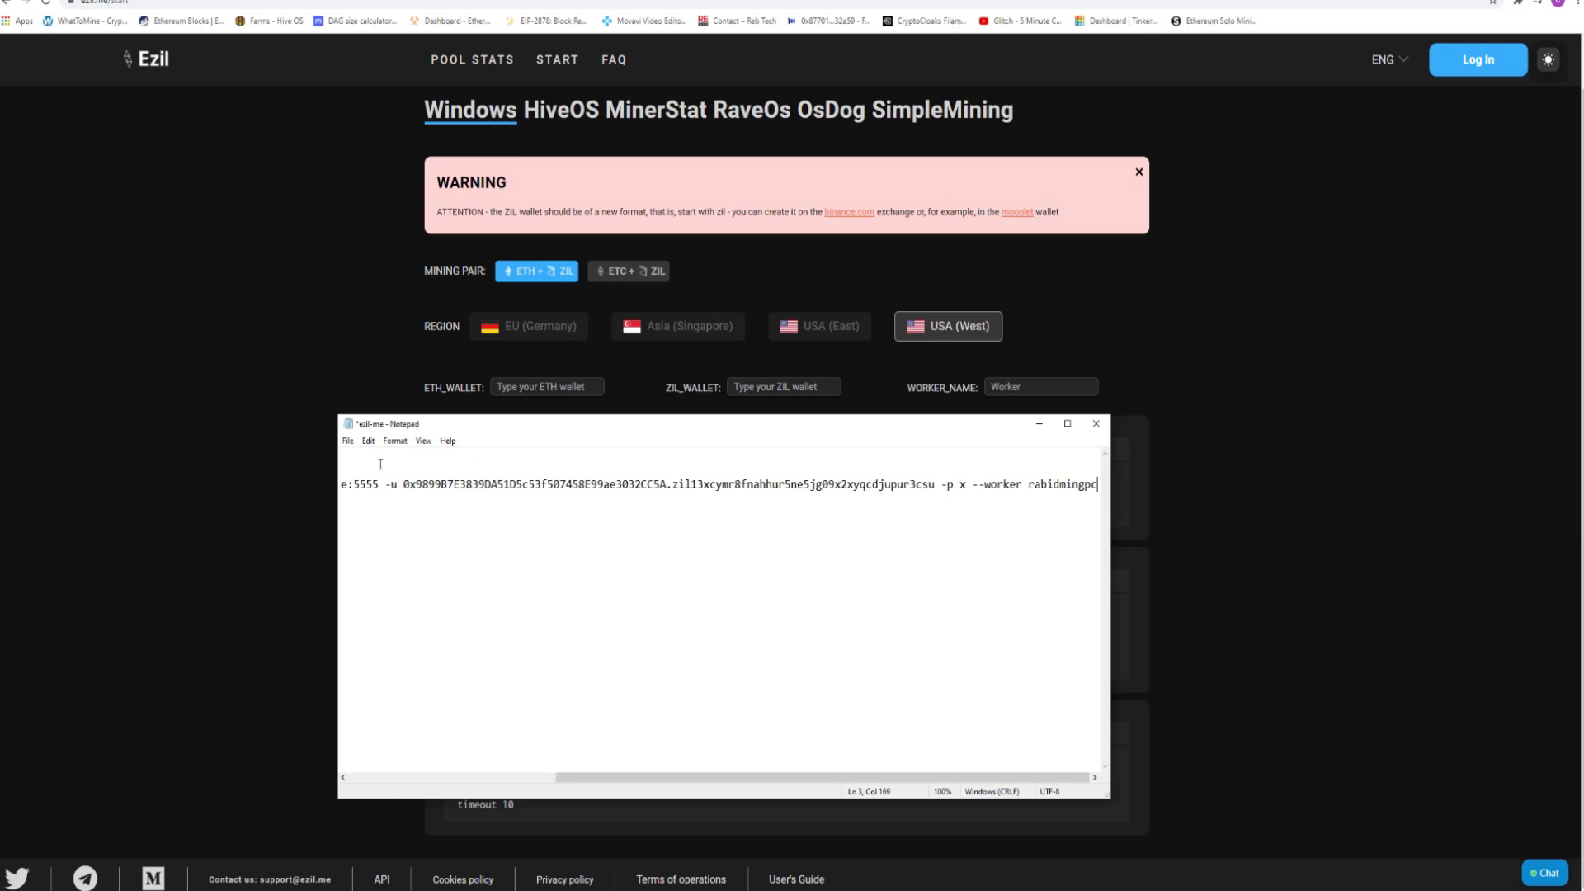
pyautogui.click(347, 440)
pyautogui.click(374, 506)
pyautogui.click(1088, 430)
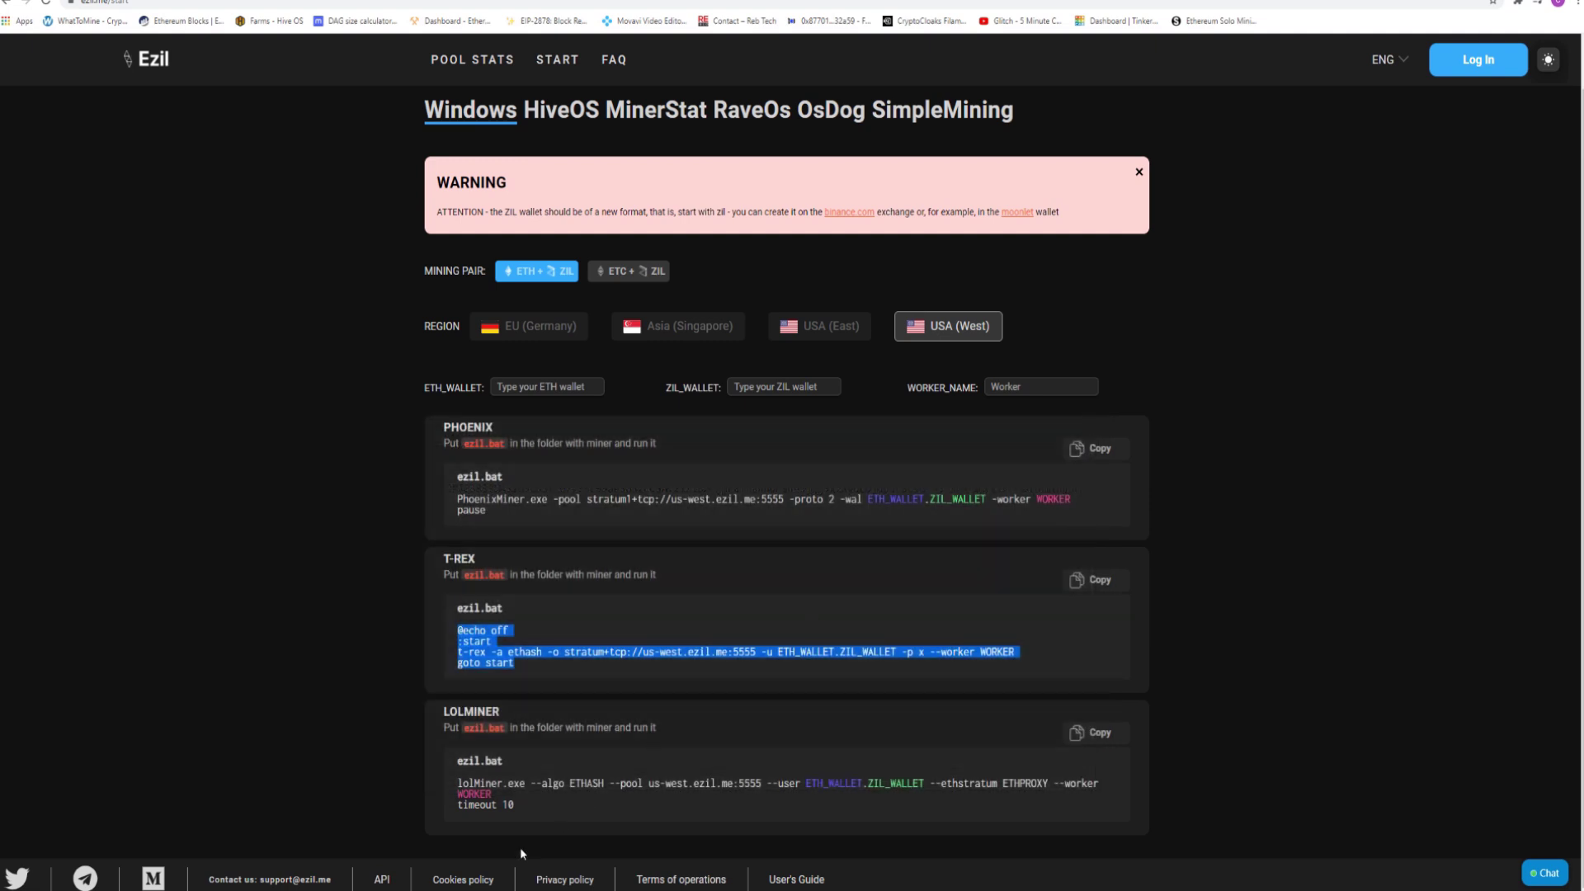
pyautogui.press('super+e')
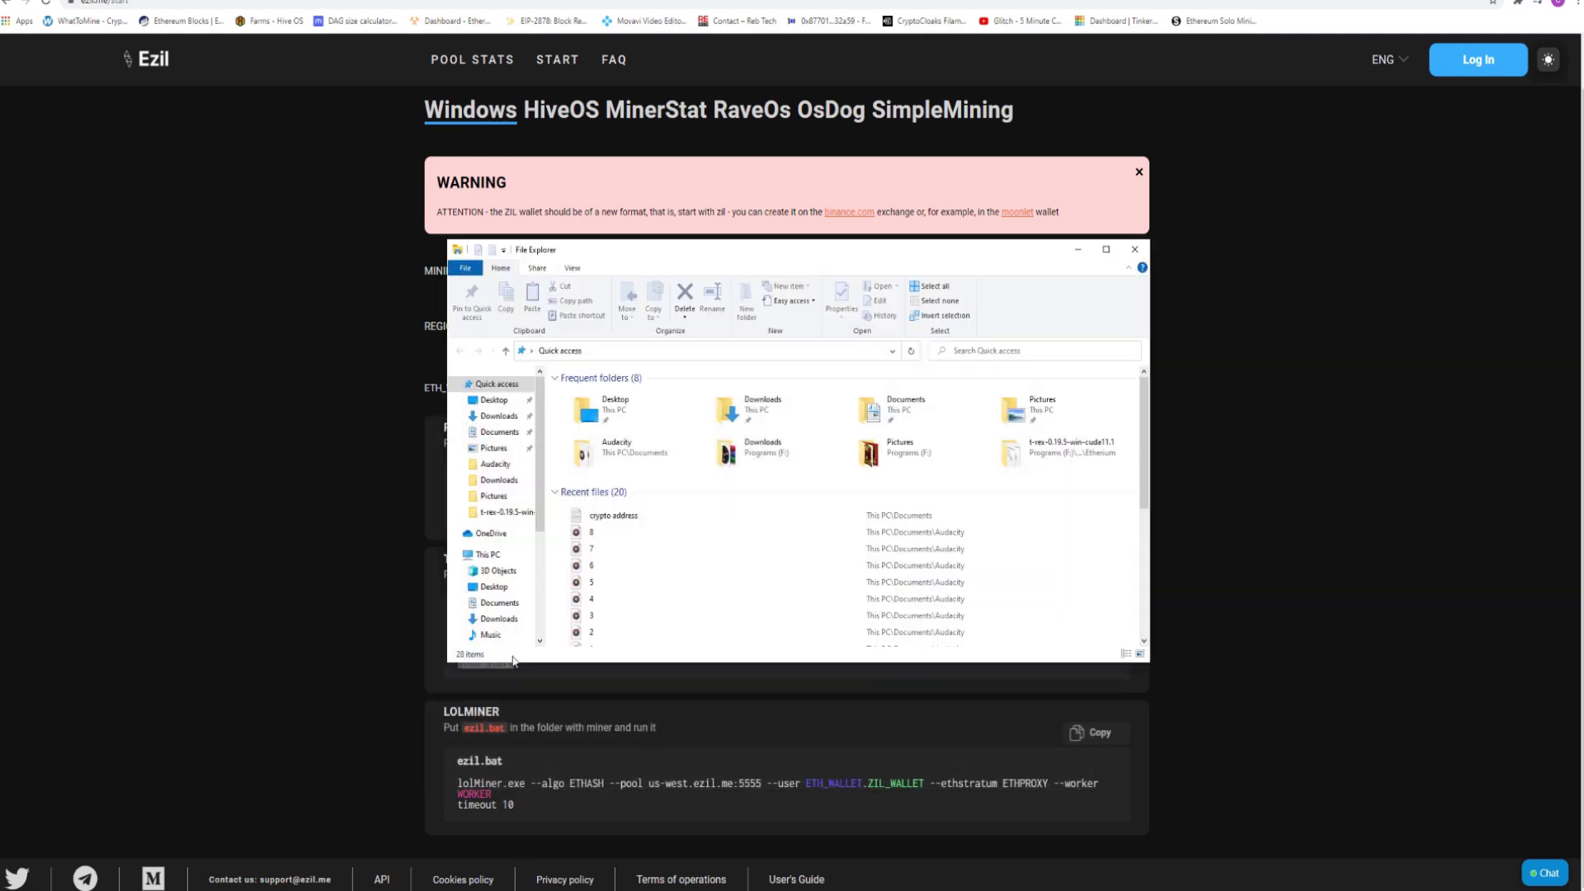
pyautogui.scroll(-1, 498, 586)
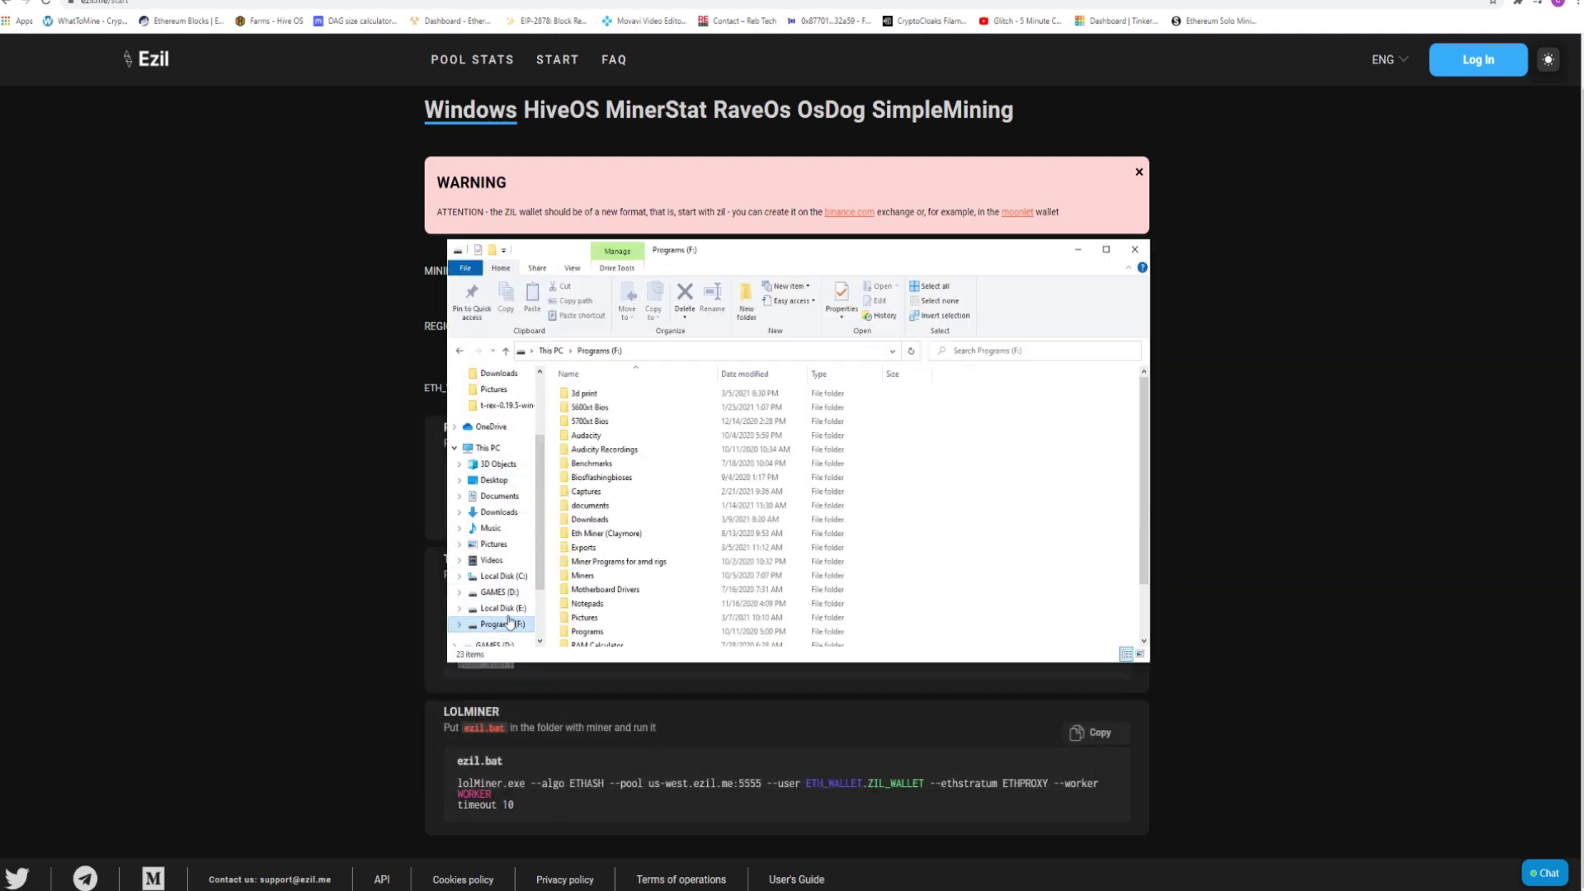
pyautogui.click(502, 624)
pyautogui.doubleClick(583, 513)
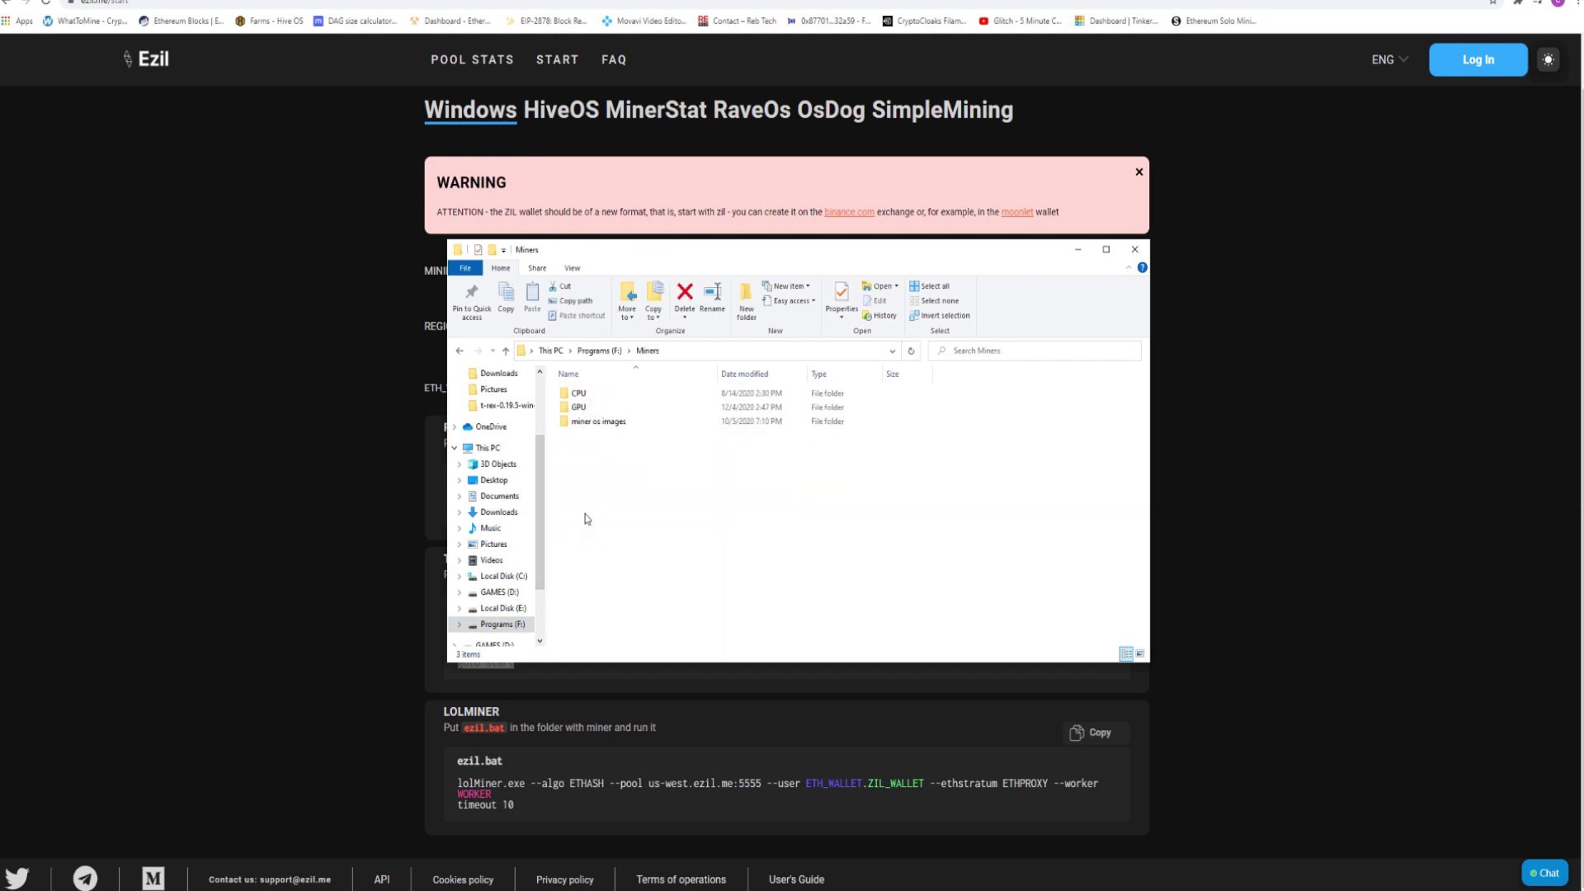
pyautogui.doubleClick(585, 422)
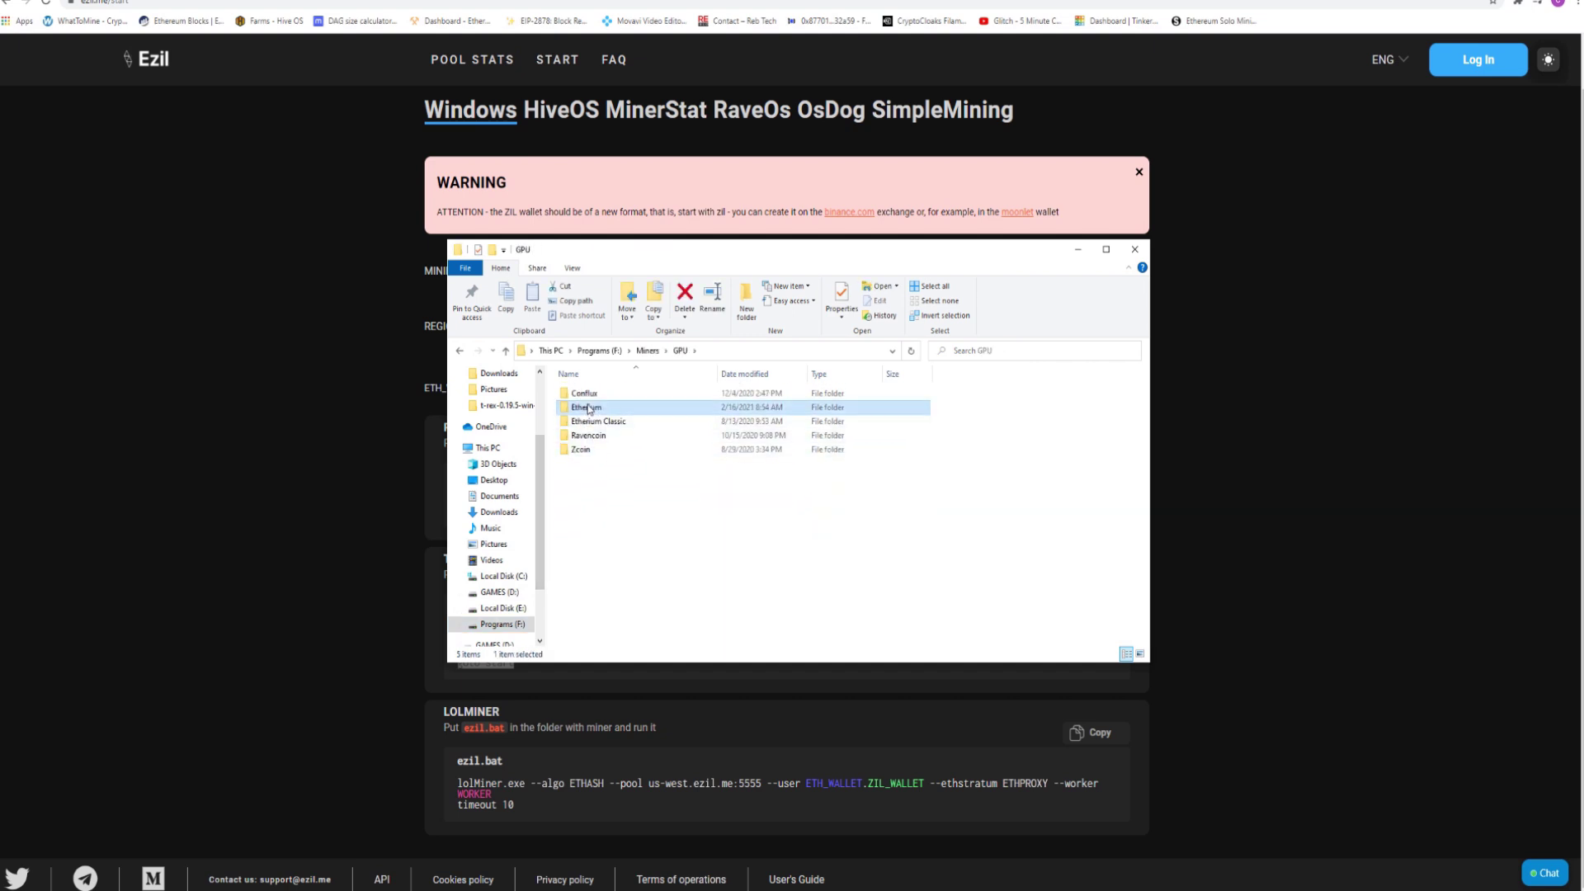
pyautogui.doubleClick(586, 407)
pyautogui.doubleClick(599, 491)
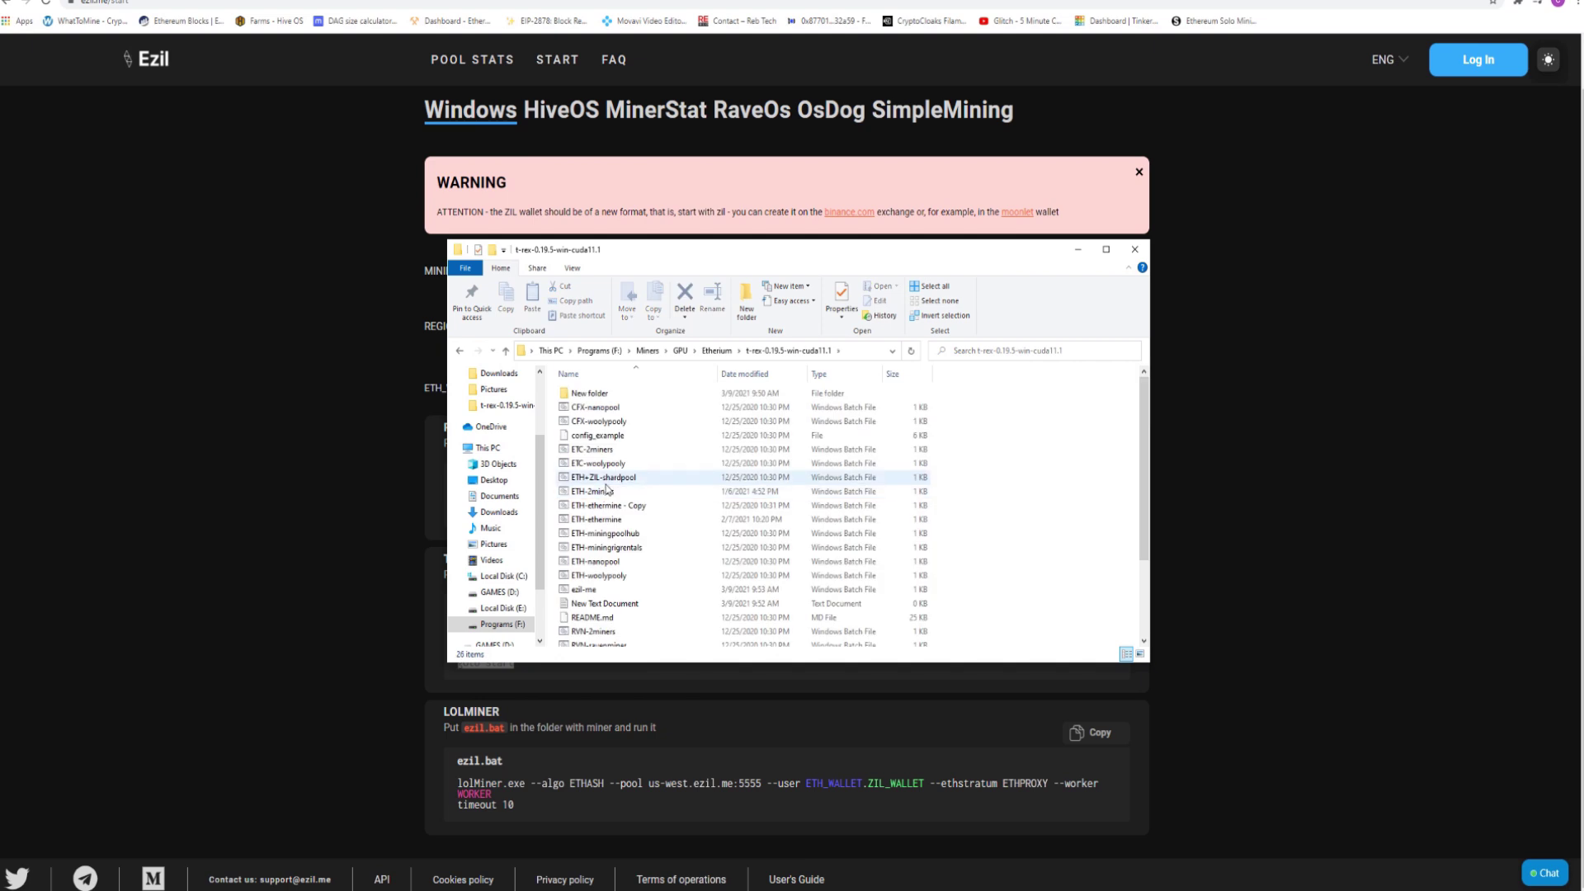
pyautogui.scroll(-2, 587, 520)
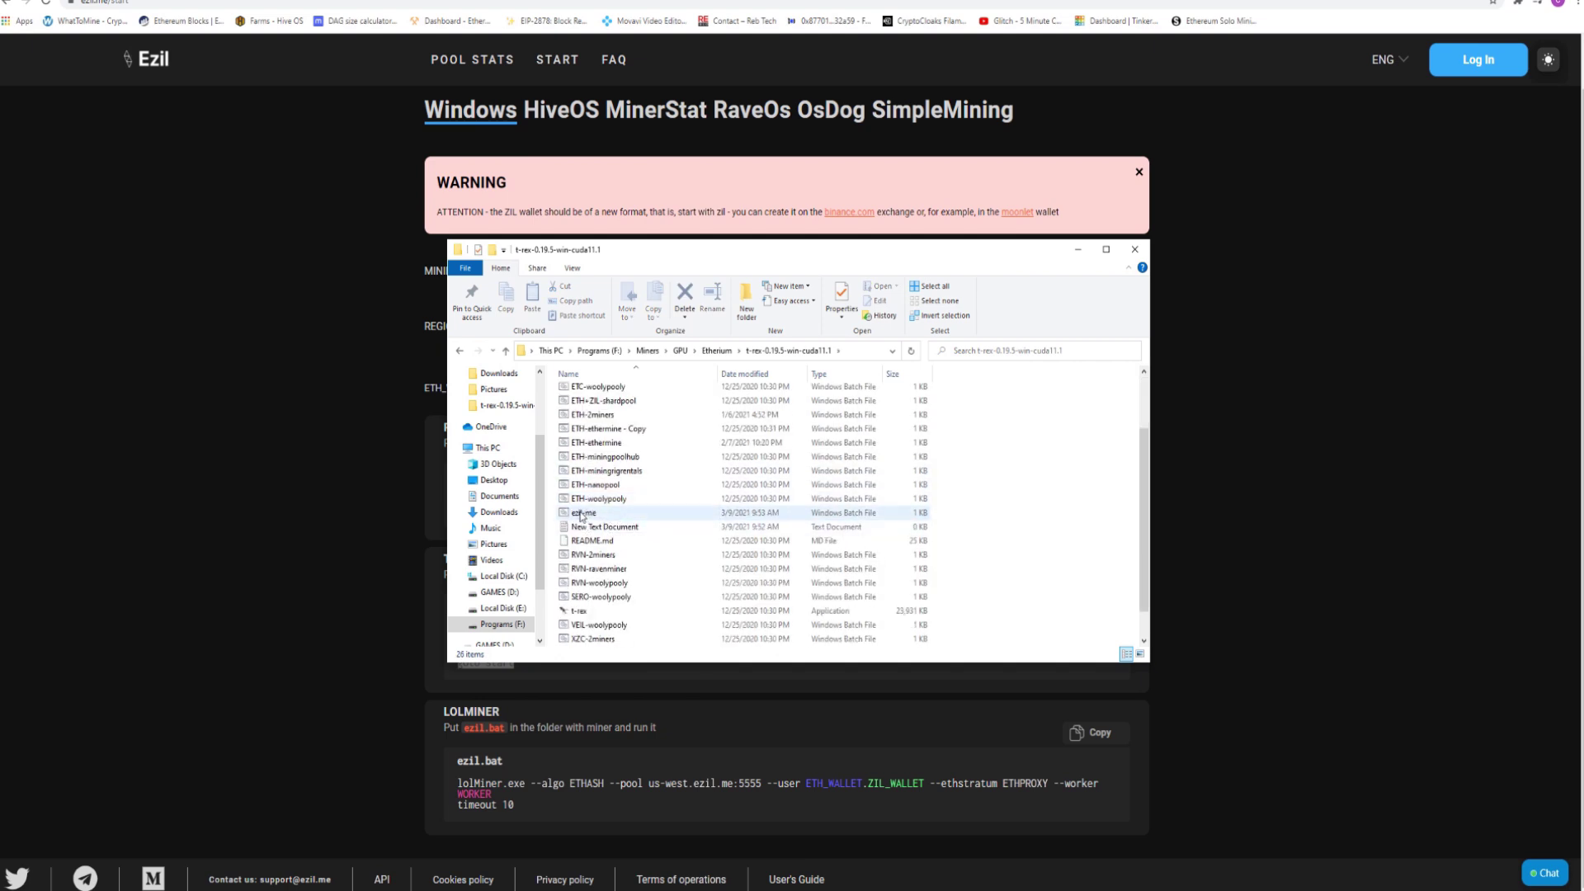
pyautogui.rightClick(582, 512)
pyautogui.click(607, 536)
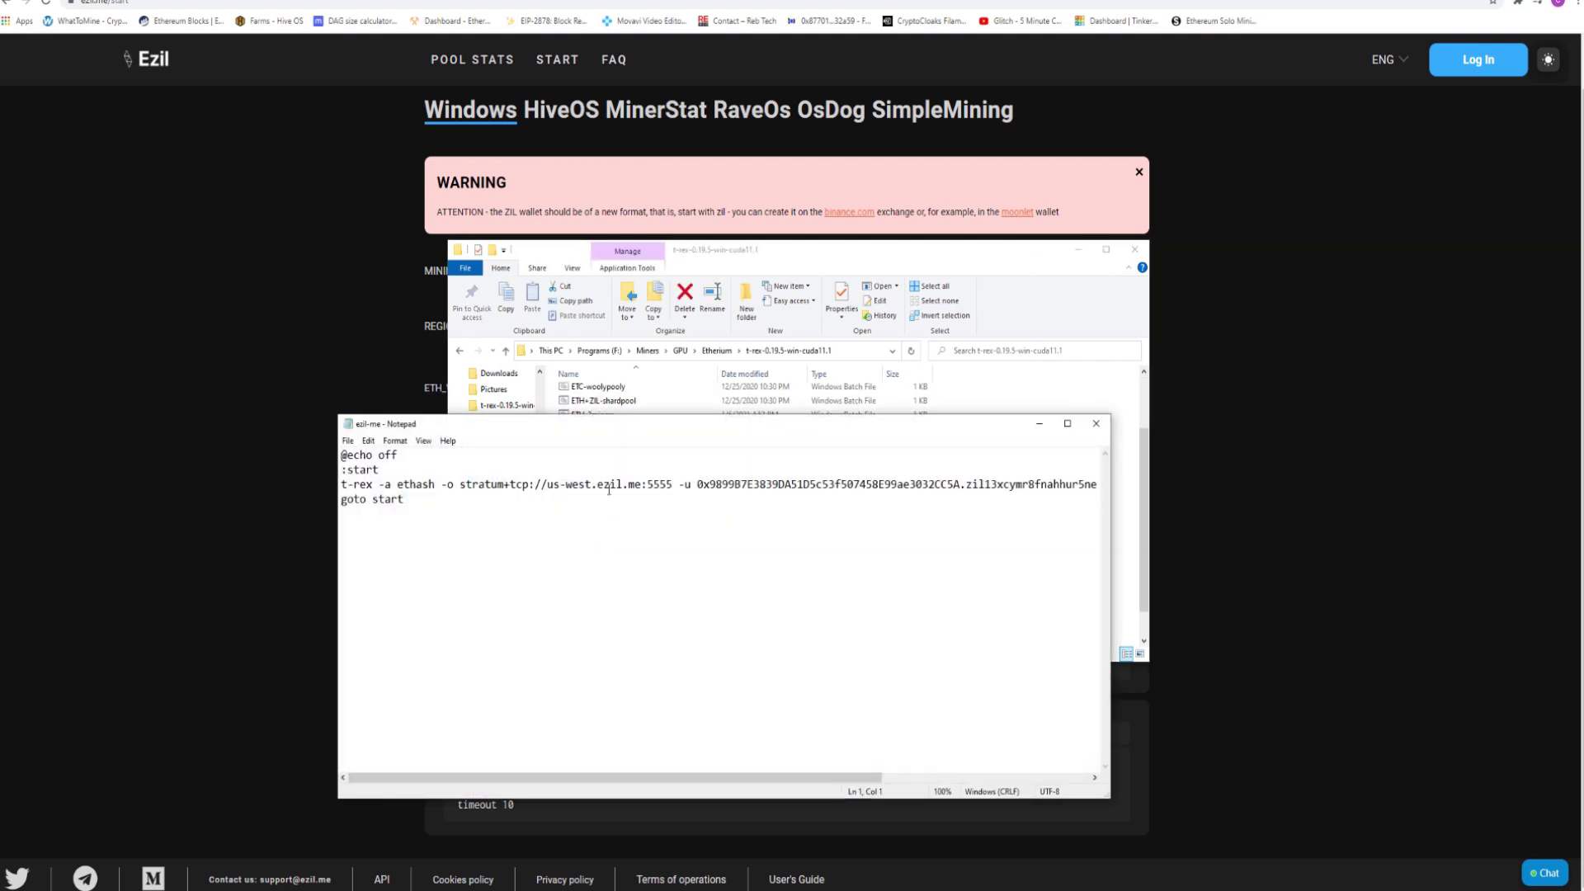
pyautogui.click(1095, 423)
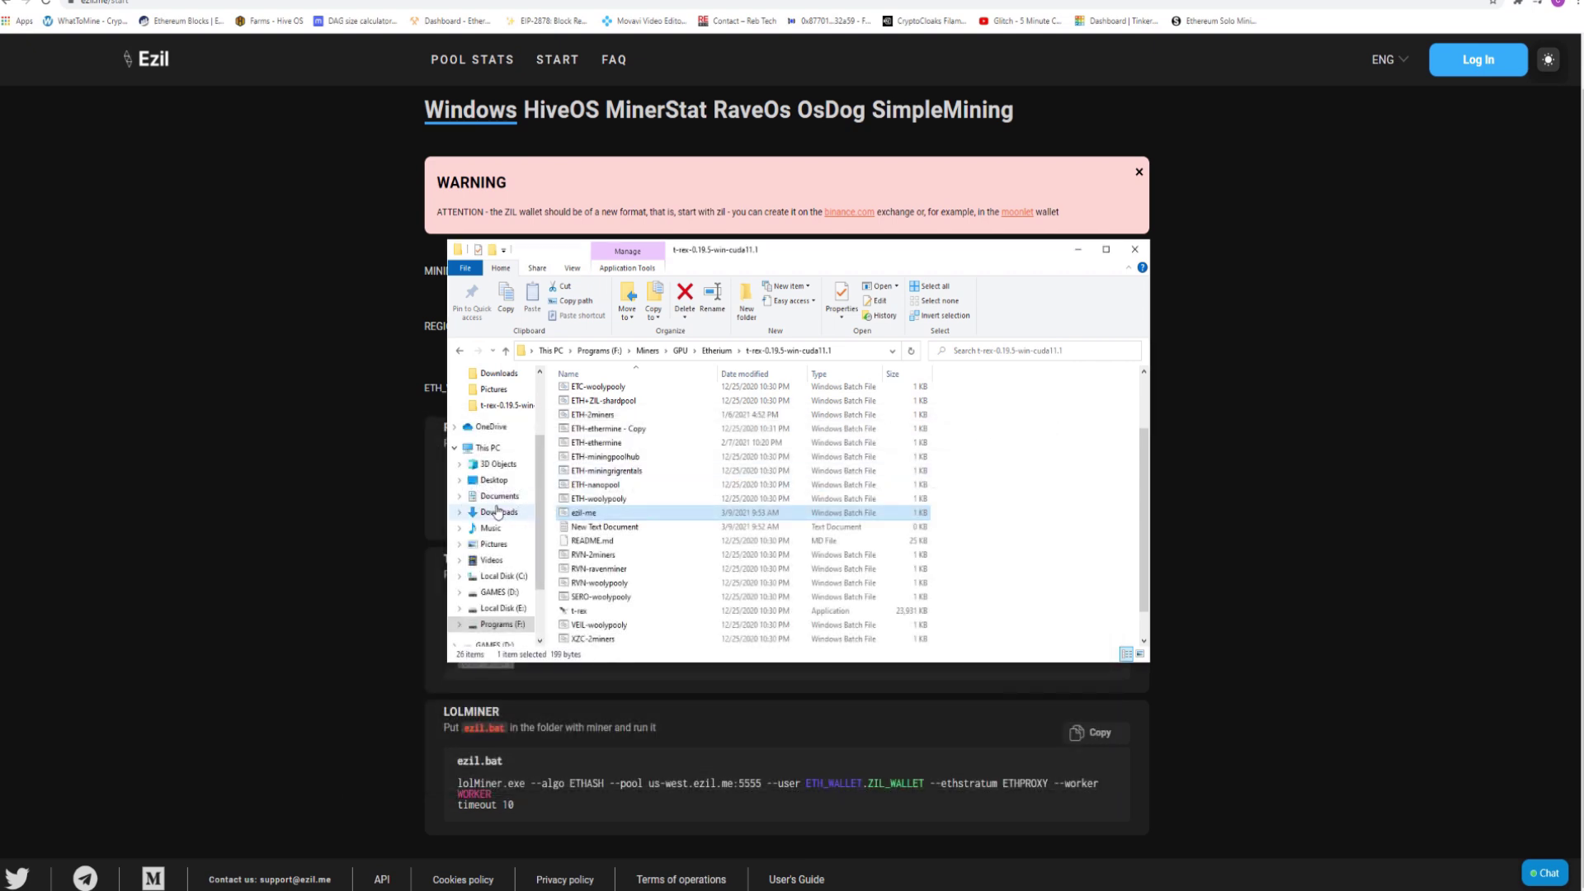
# - Switch the first wallet currency in the Ezil log-in form from ETH to ETC
pyautogui.click(1131, 256)
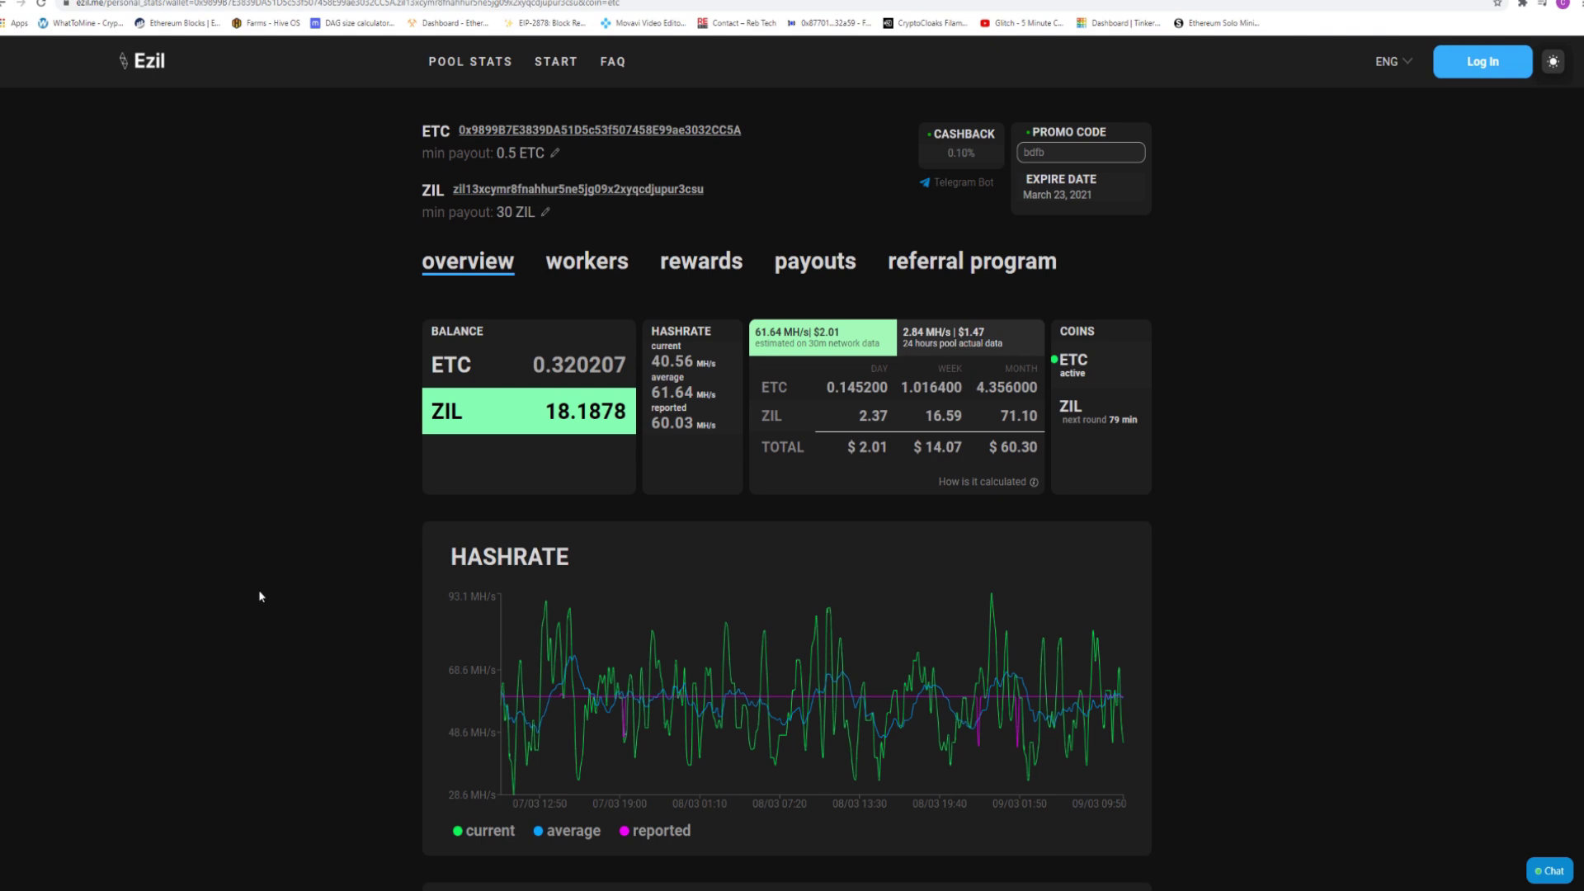
pyautogui.click(1483, 66)
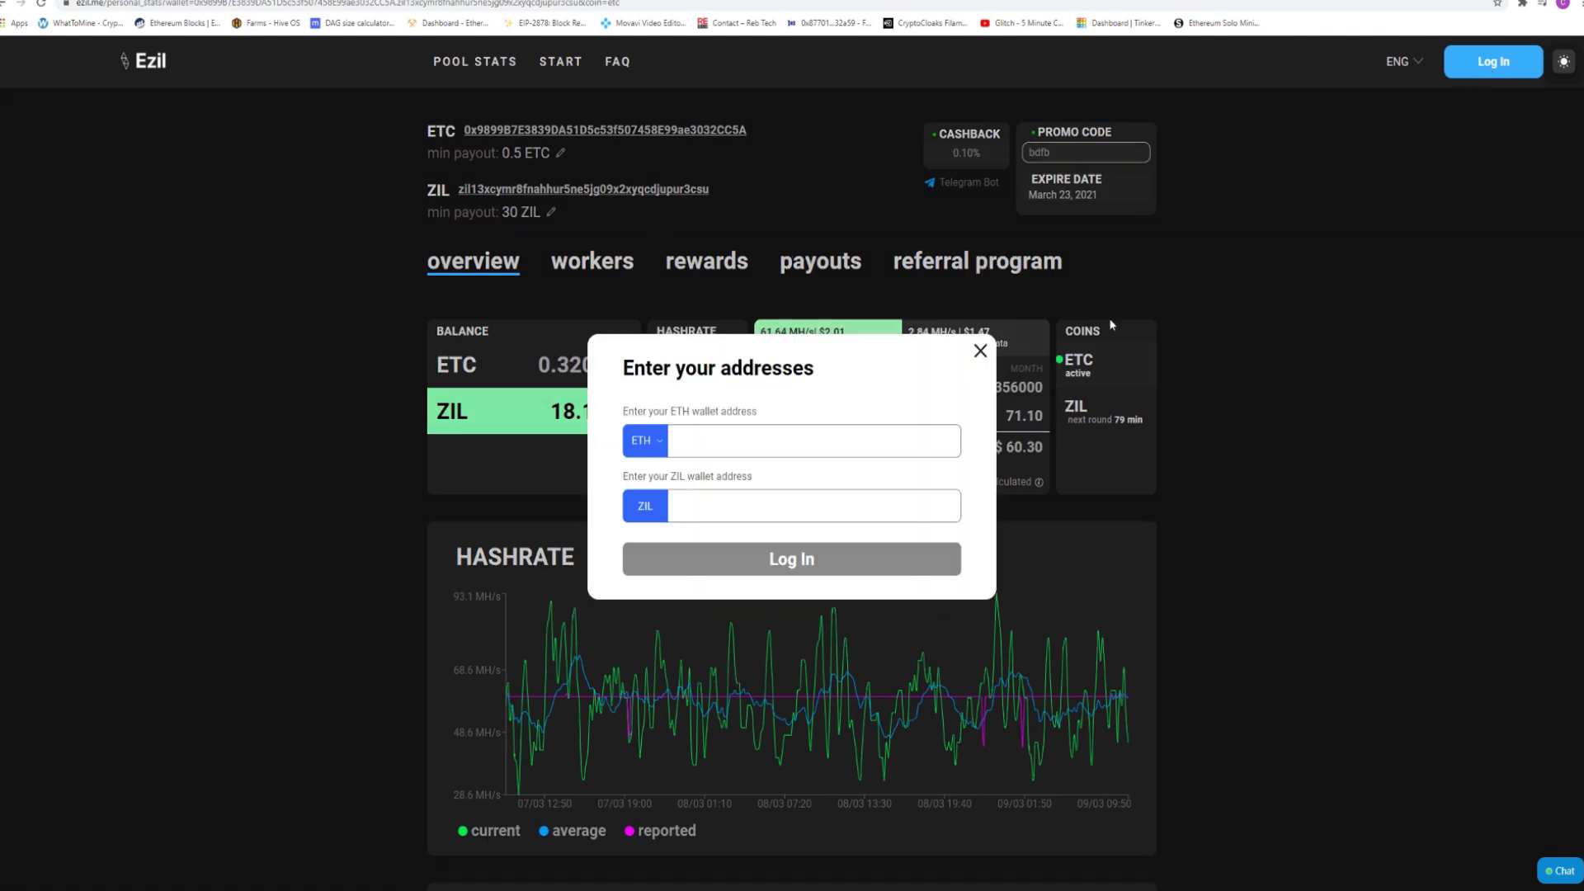
pyautogui.click(657, 443)
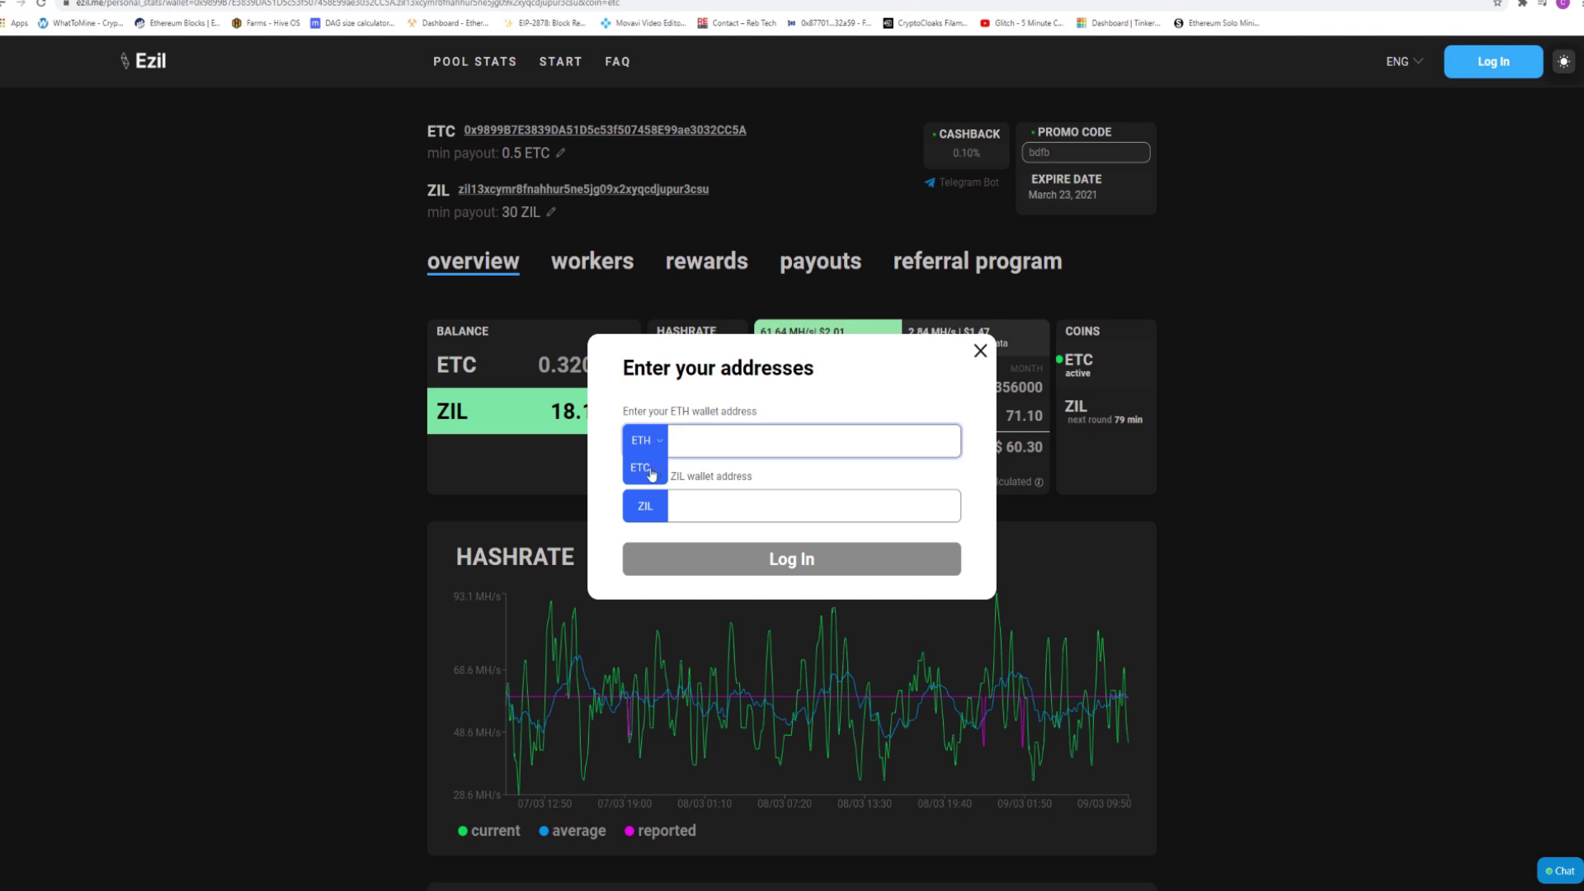
pyautogui.click(642, 463)
pyautogui.click(981, 352)
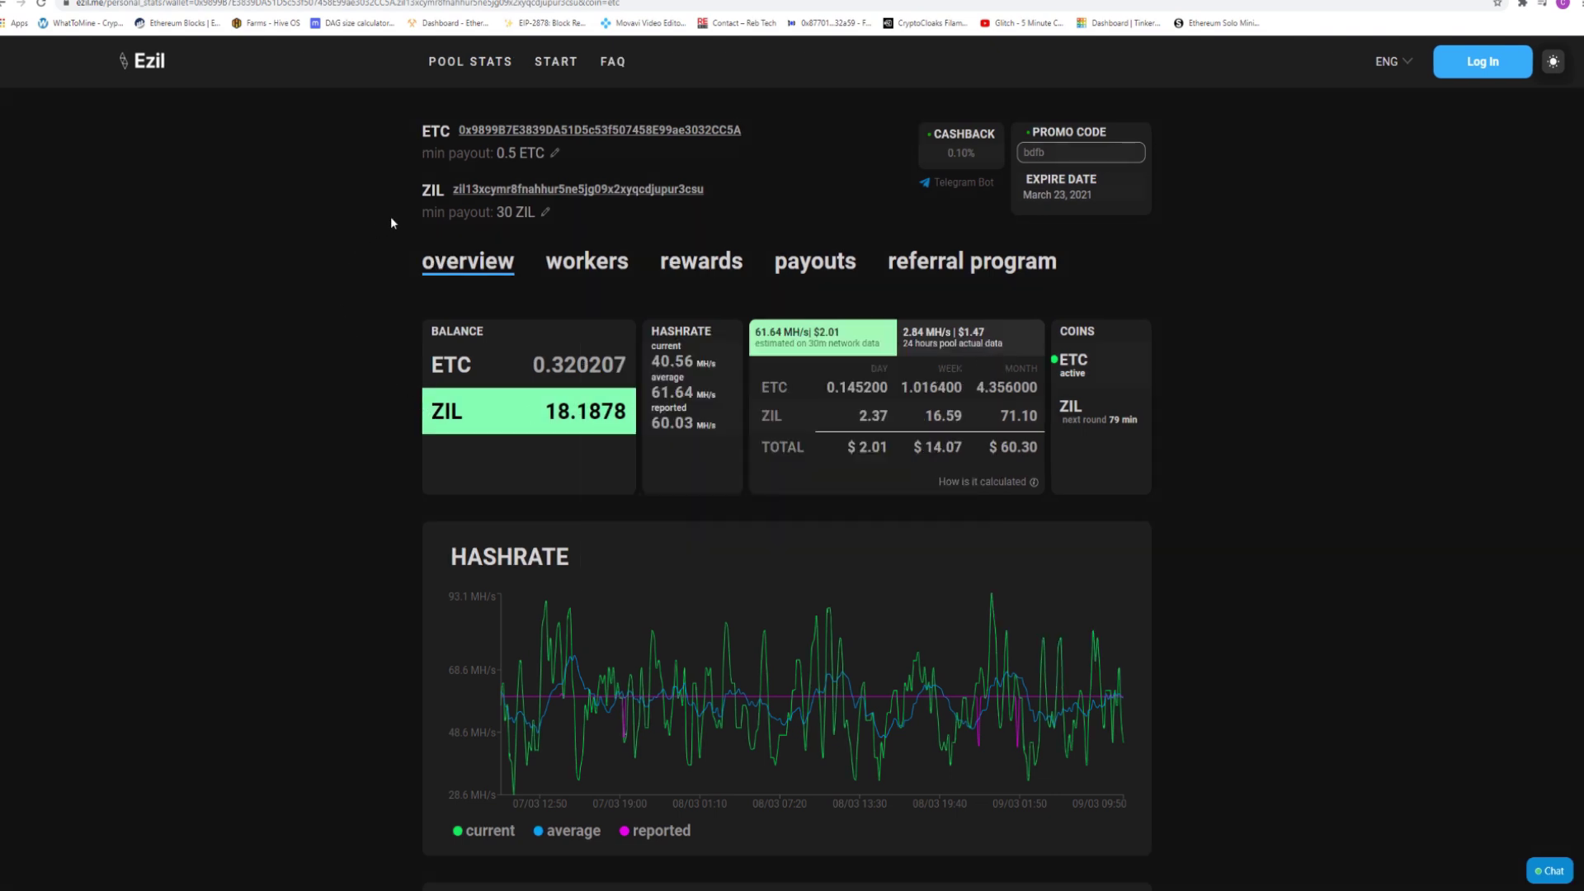
# - Check the ZIL (30) and ETC (0.5) minimum payouts, leaving both unchanged
pyautogui.click(546, 213)
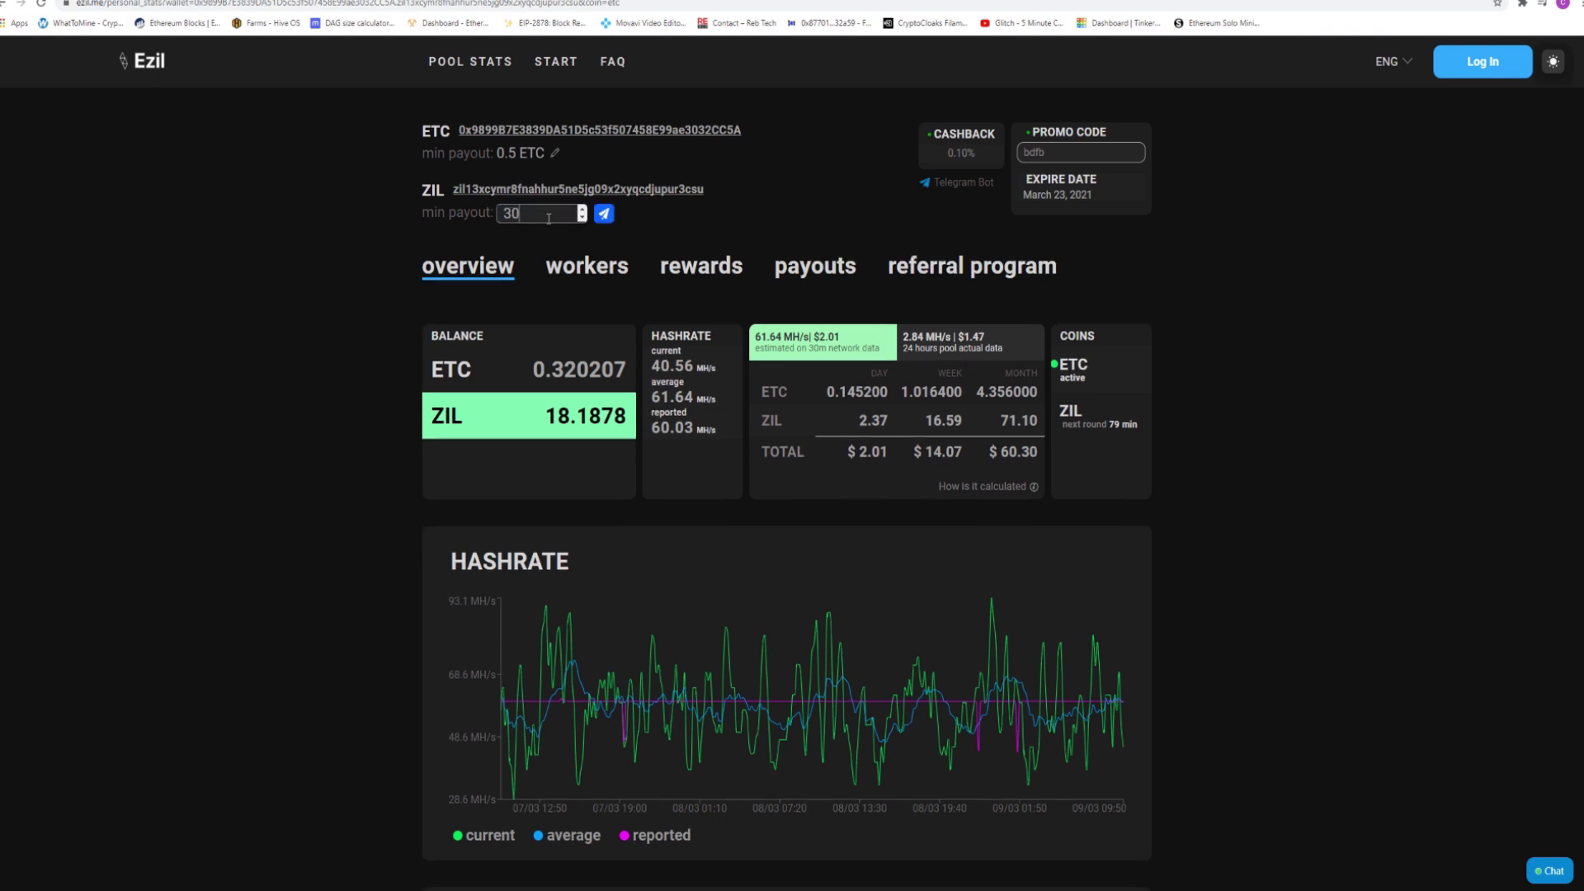
pyautogui.click(433, 212)
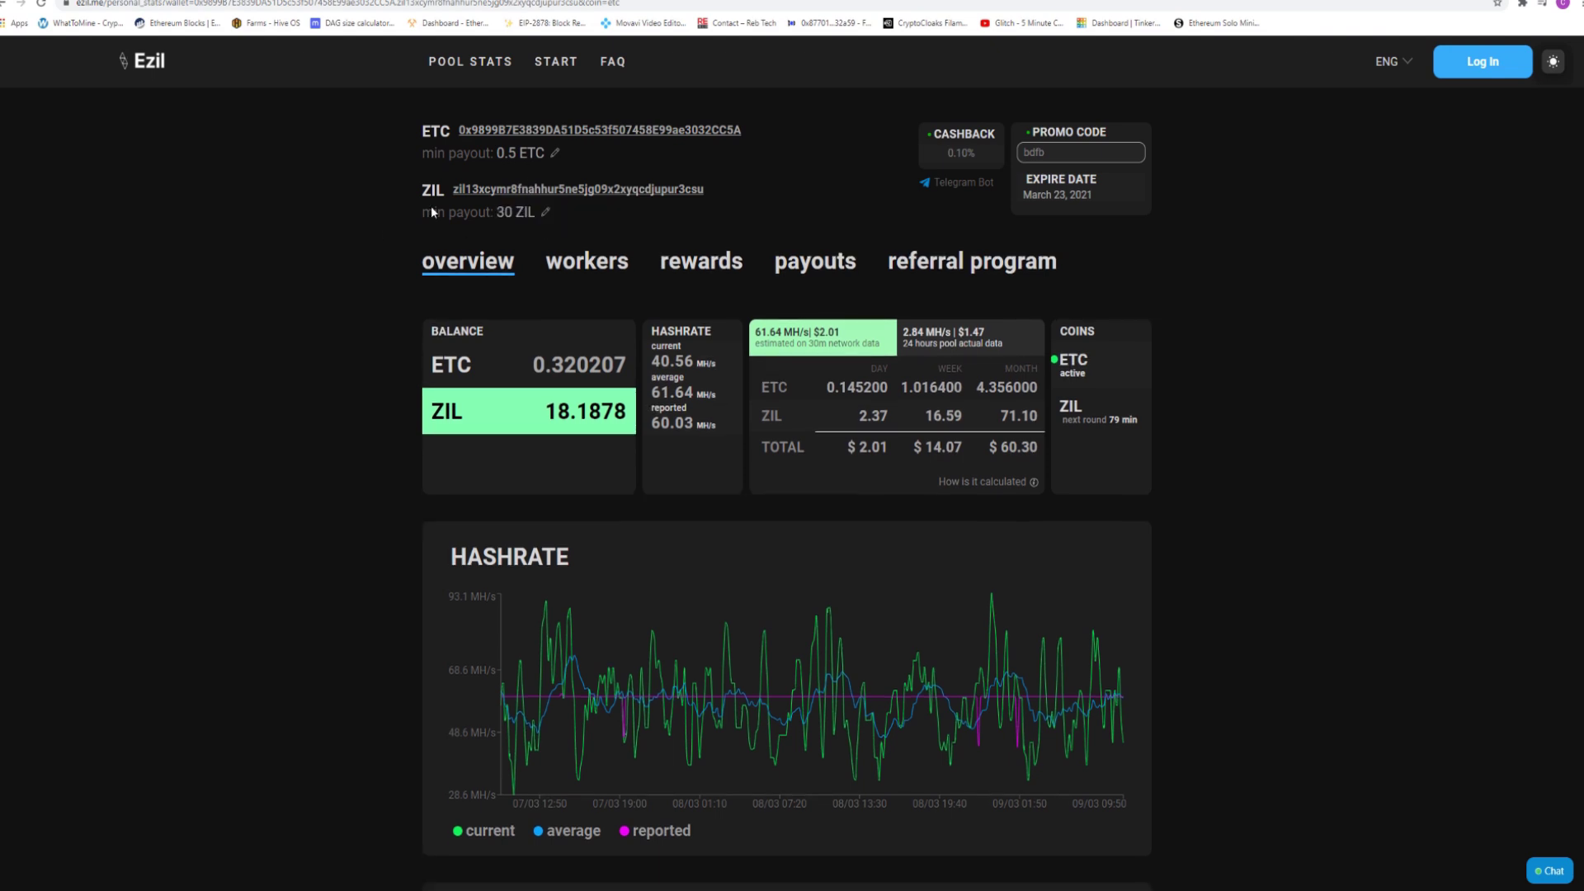
pyautogui.click(556, 155)
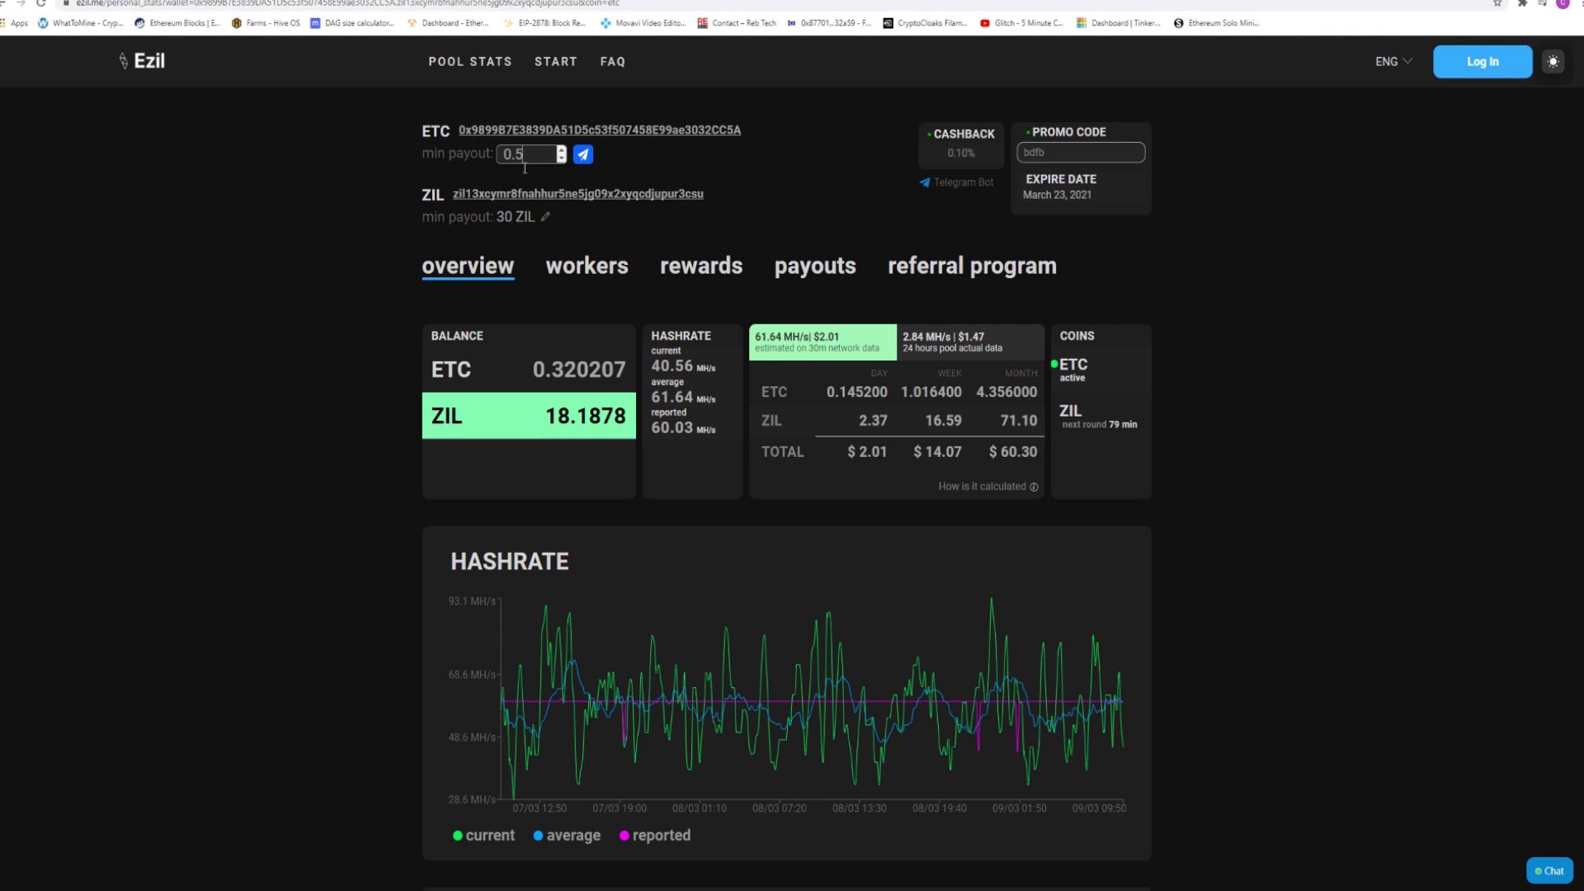
pyautogui.click(327, 263)
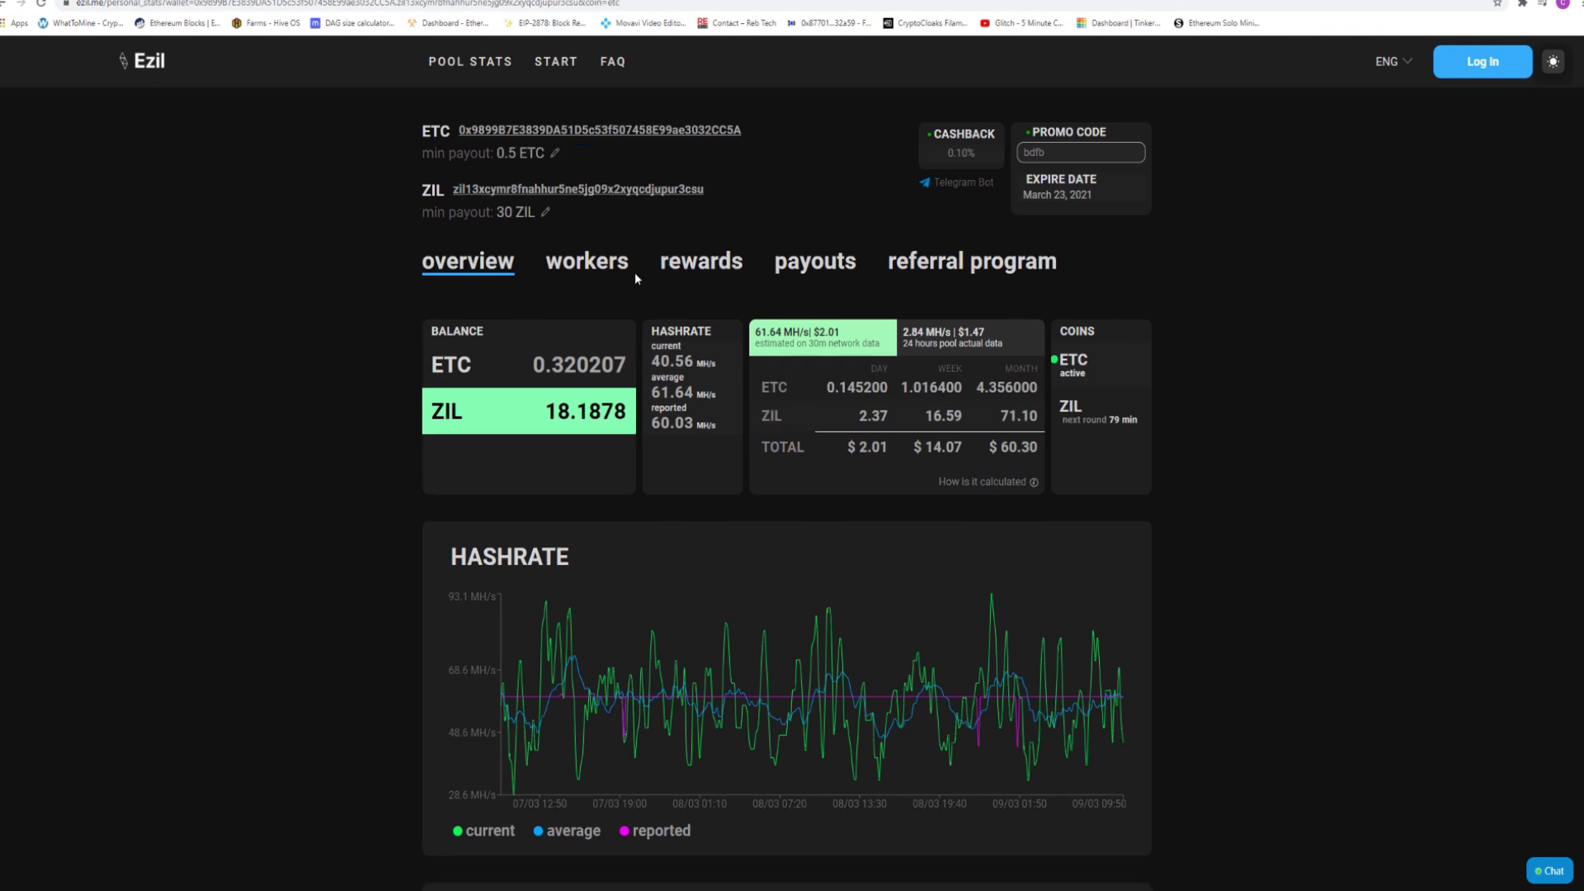
# - View the ETC payout history, then go back to the stats overview
pyautogui.click(792, 265)
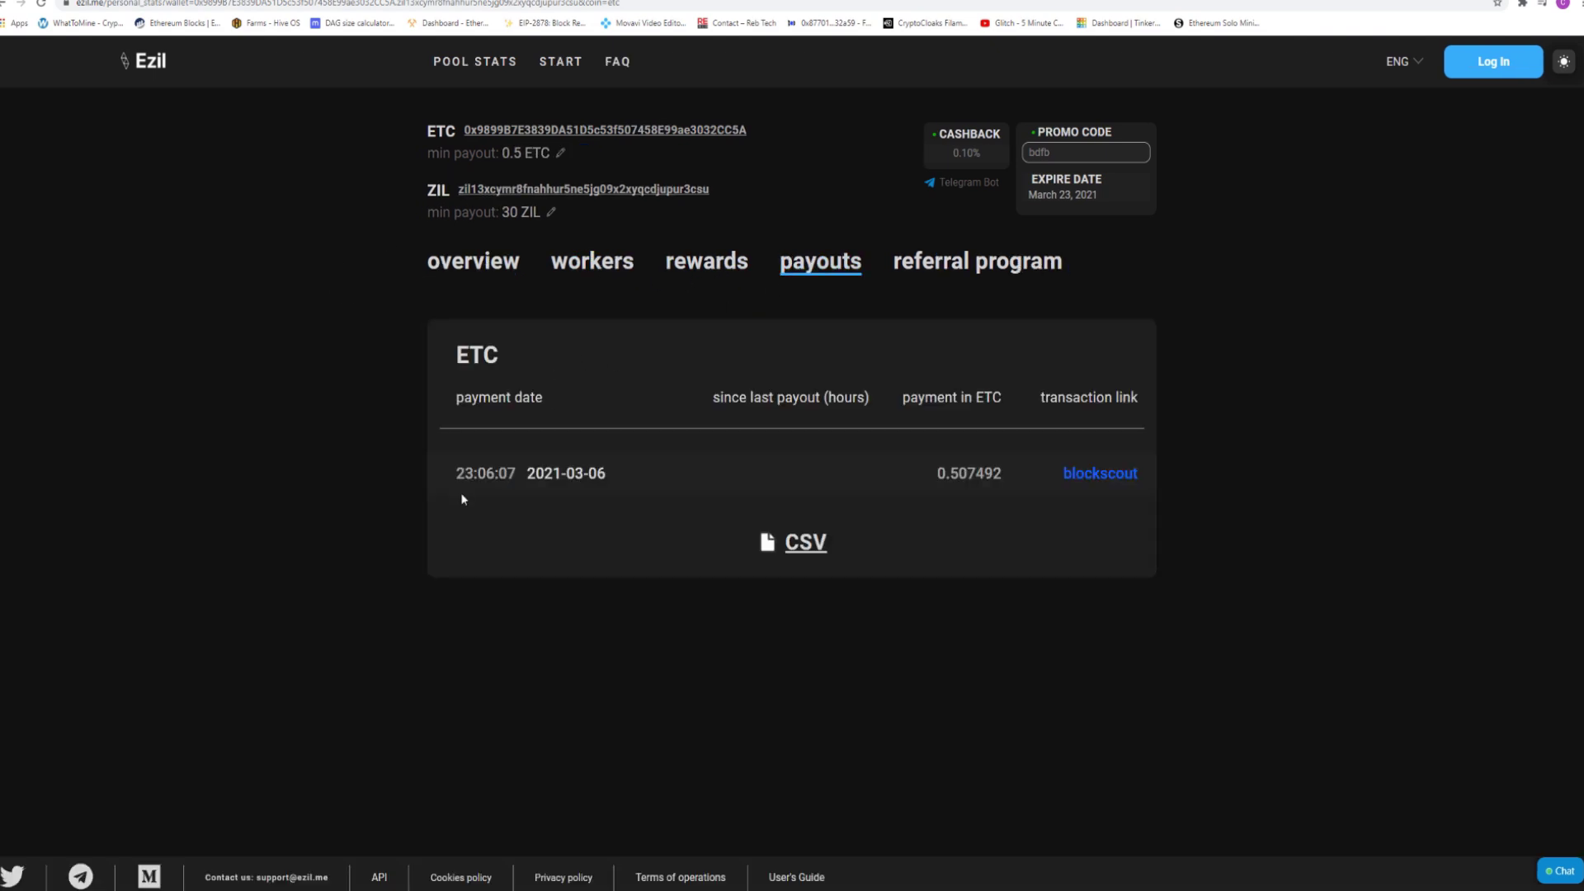
pyautogui.click(520, 271)
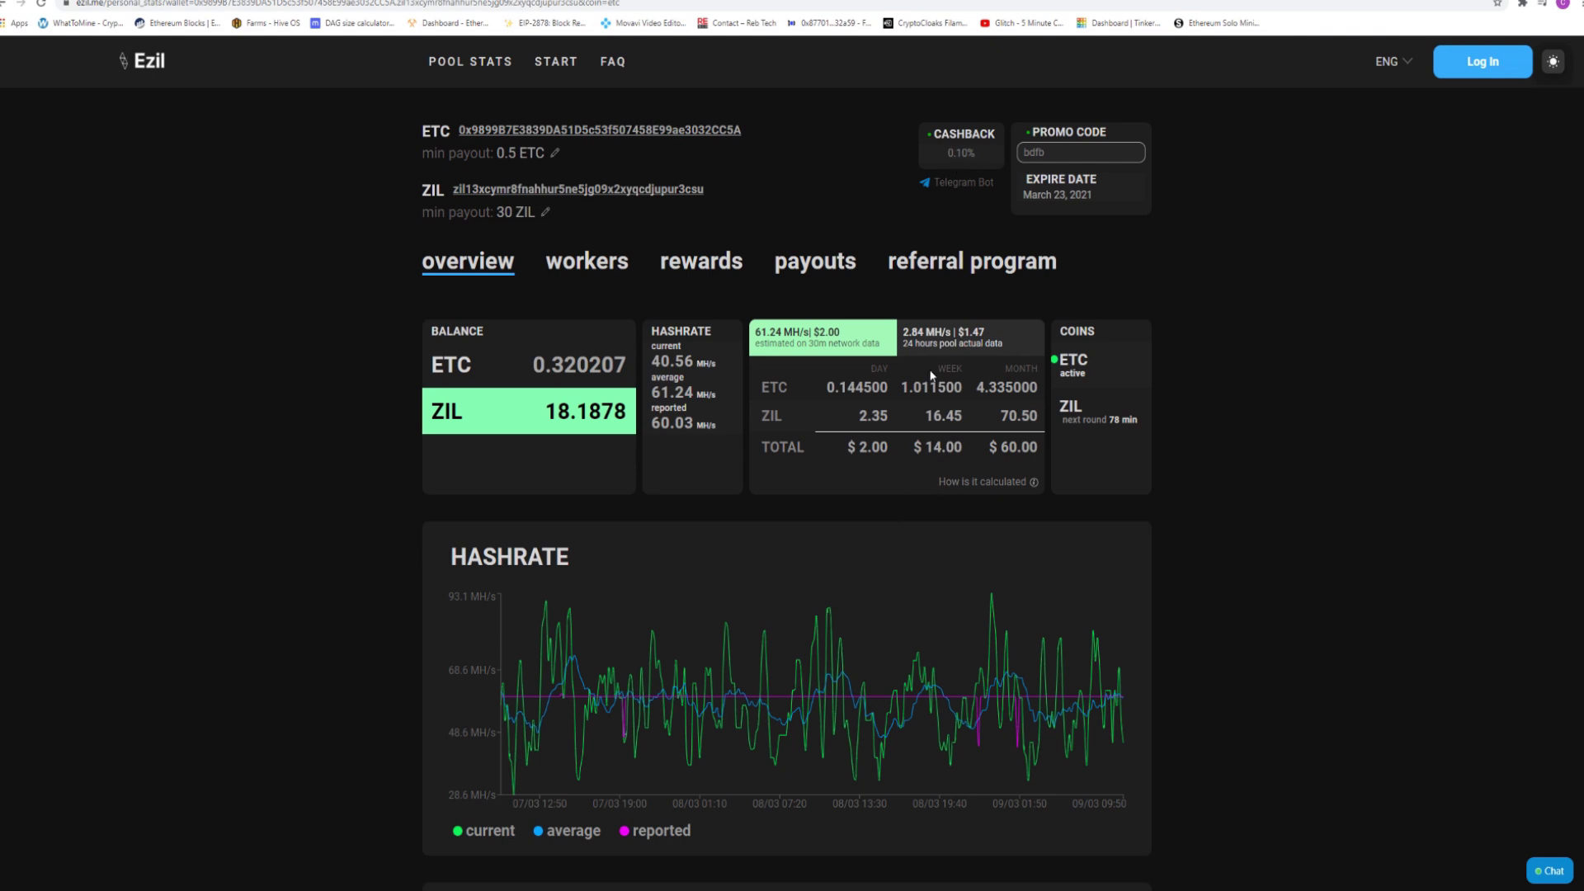
pyautogui.click(933, 268)
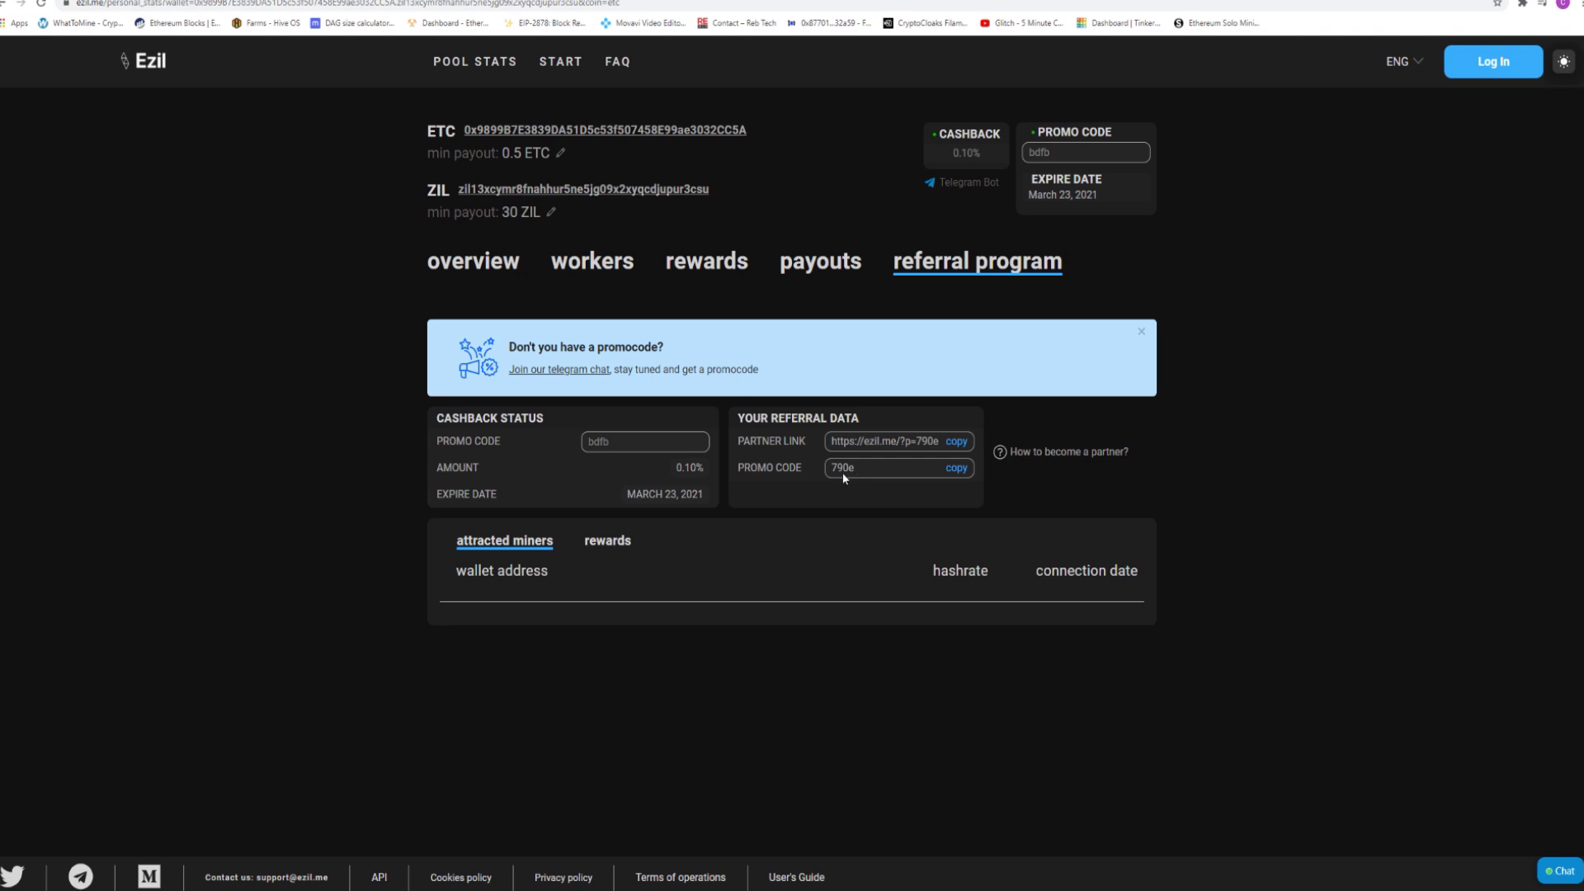
pyautogui.click(462, 262)
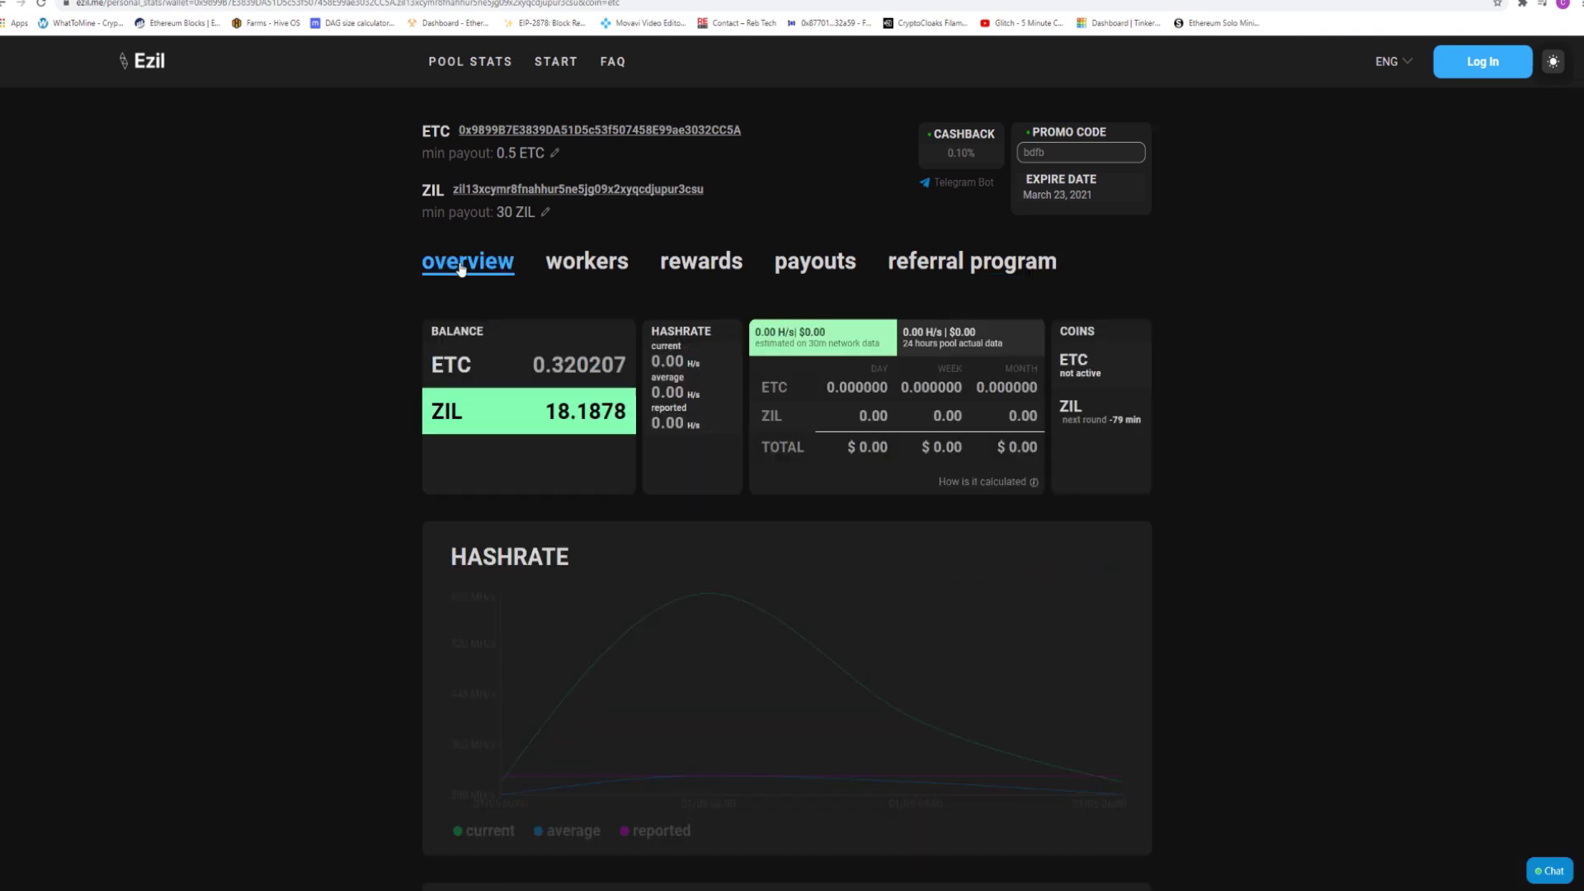